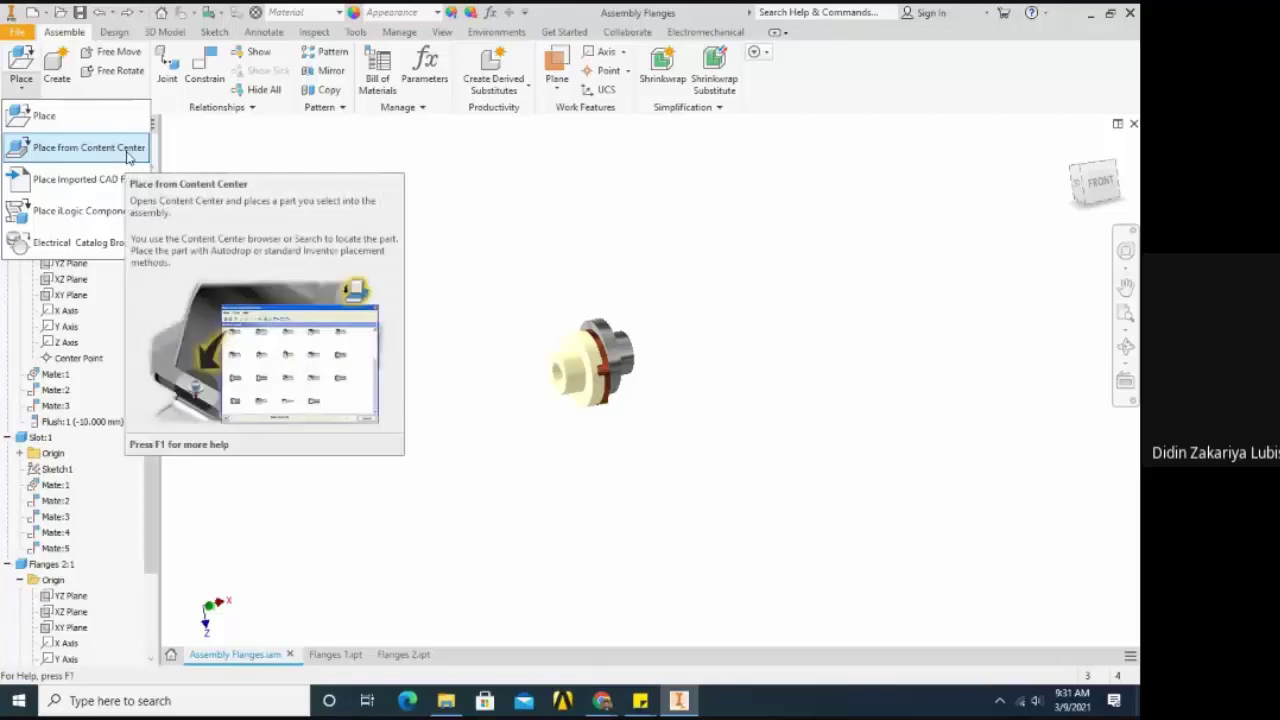
Open the Content Center to place a standard part in the flange assembly
{"action": "left_click", "coordinate": [21, 78]}
{"action": "left_click", "coordinate": [21, 78]}
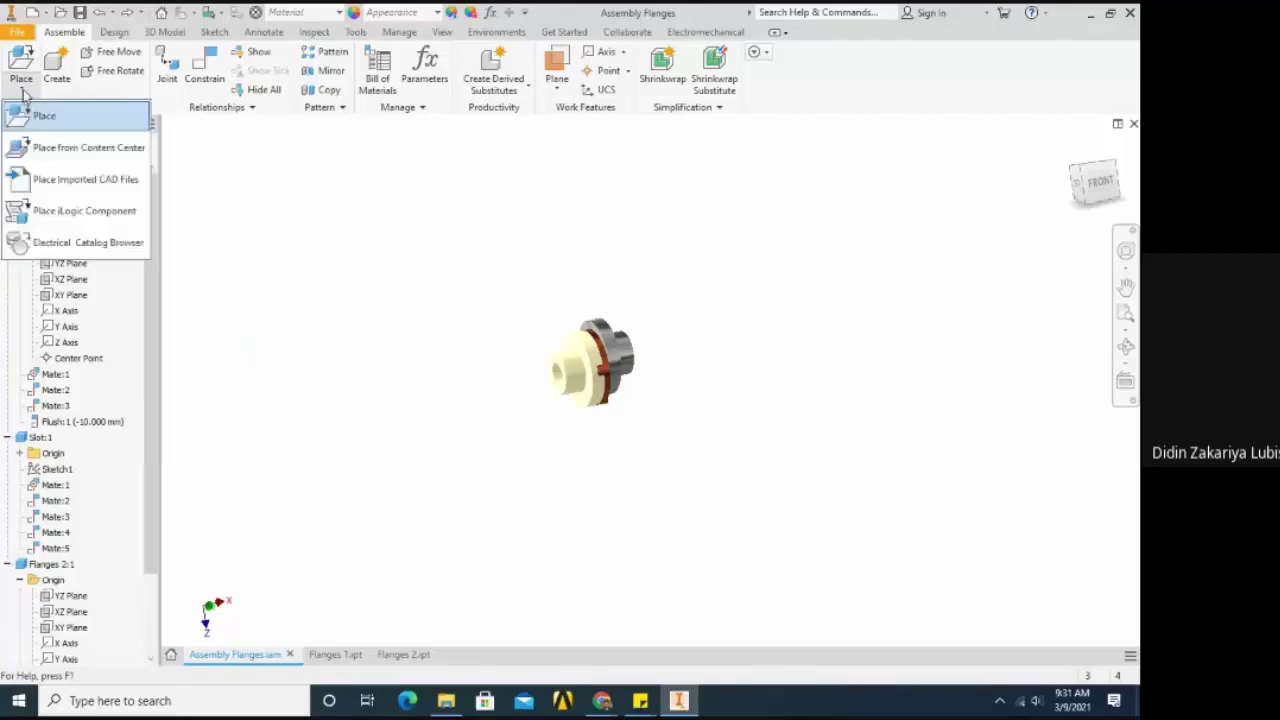
{"action": "left_click", "coordinate": [55, 150]}
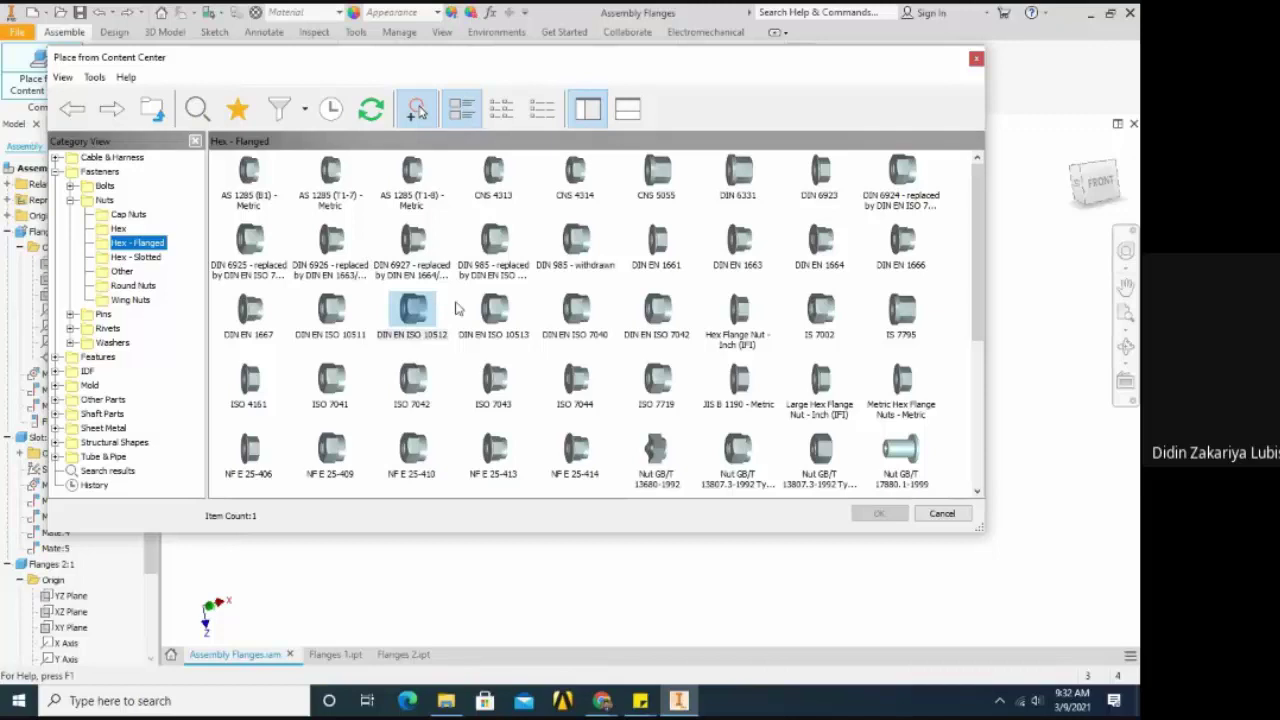
Look through the Hex - Flanged nut families for a suitable fastener
{"action": "scroll", "coordinate": [455, 308], "scroll_direction": "down", "scroll_amount": 4}
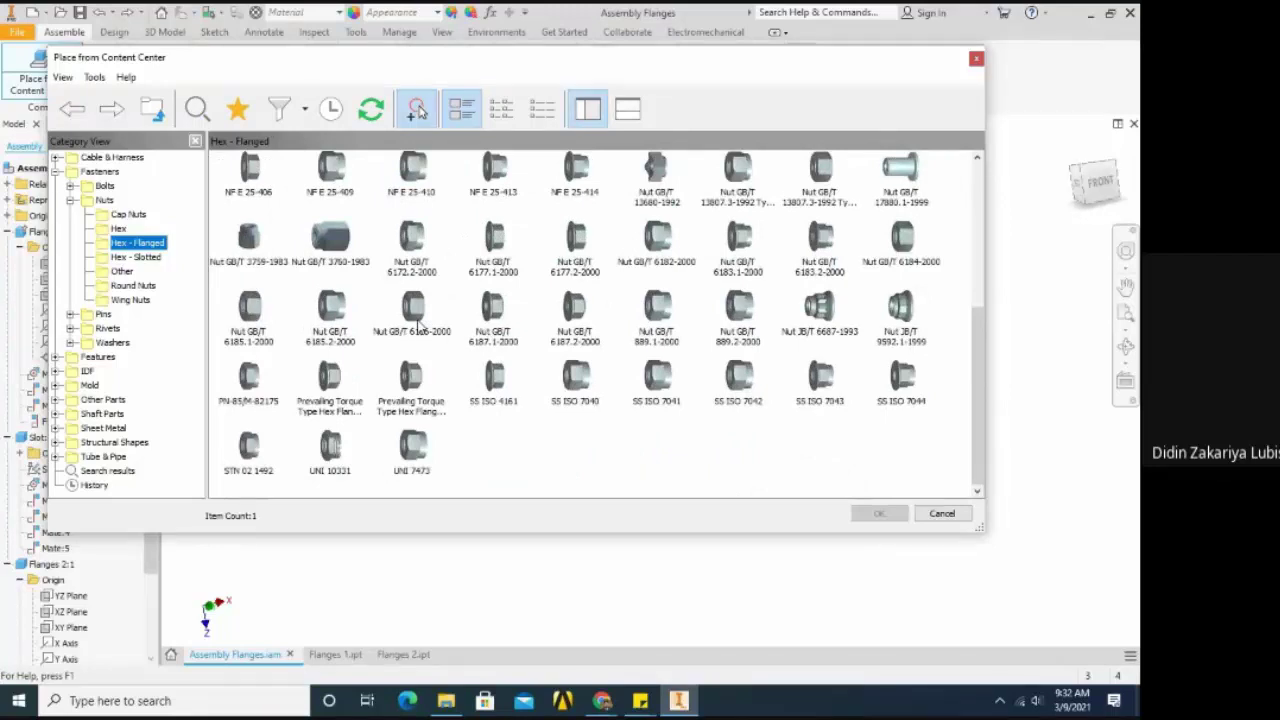
{"action": "scroll", "coordinate": [418, 328], "scroll_direction": "up", "scroll_amount": 1}
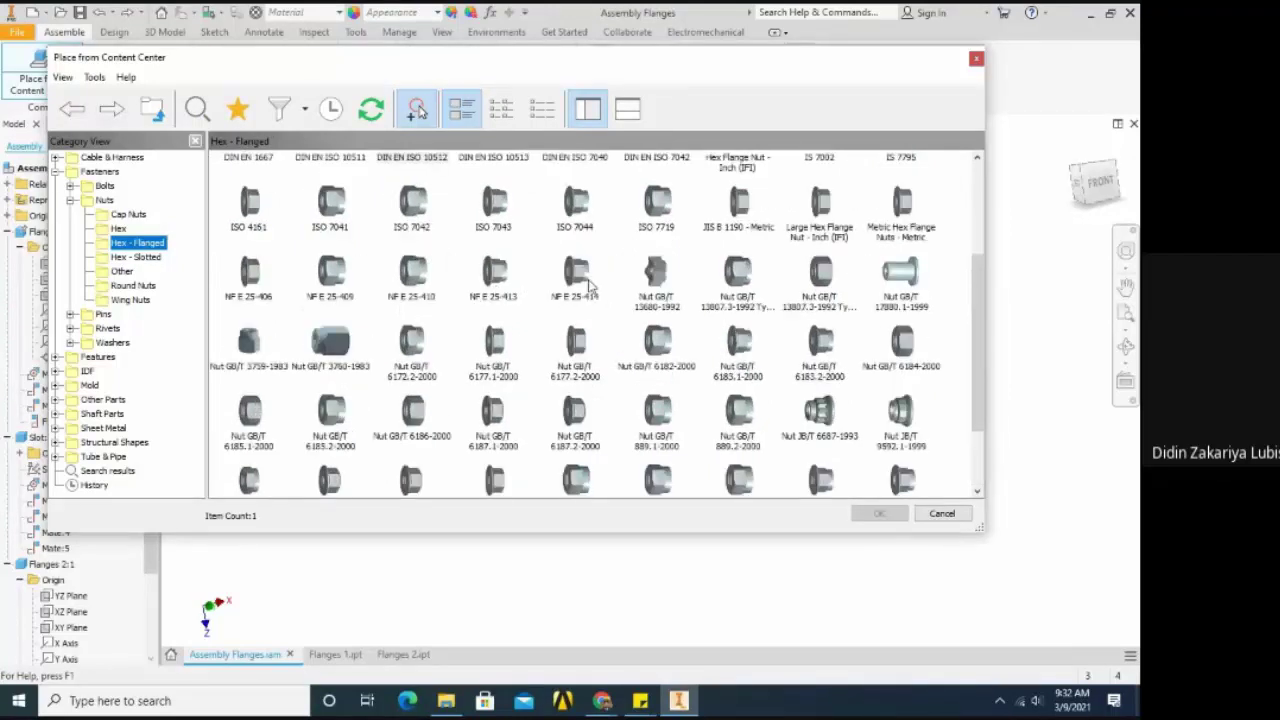
{"action": "scroll", "coordinate": [590, 287], "scroll_direction": "up", "scroll_amount": 2}
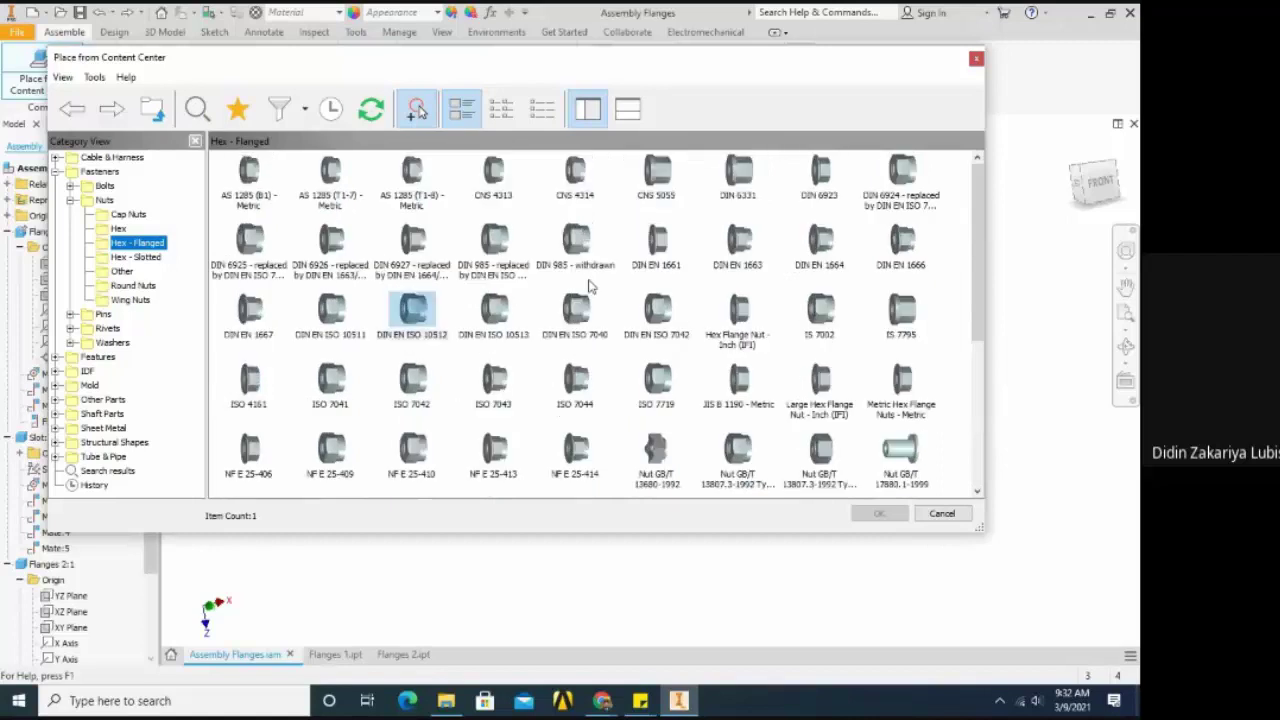
{"action": "scroll", "coordinate": [590, 287], "scroll_direction": "down", "scroll_amount": 4}
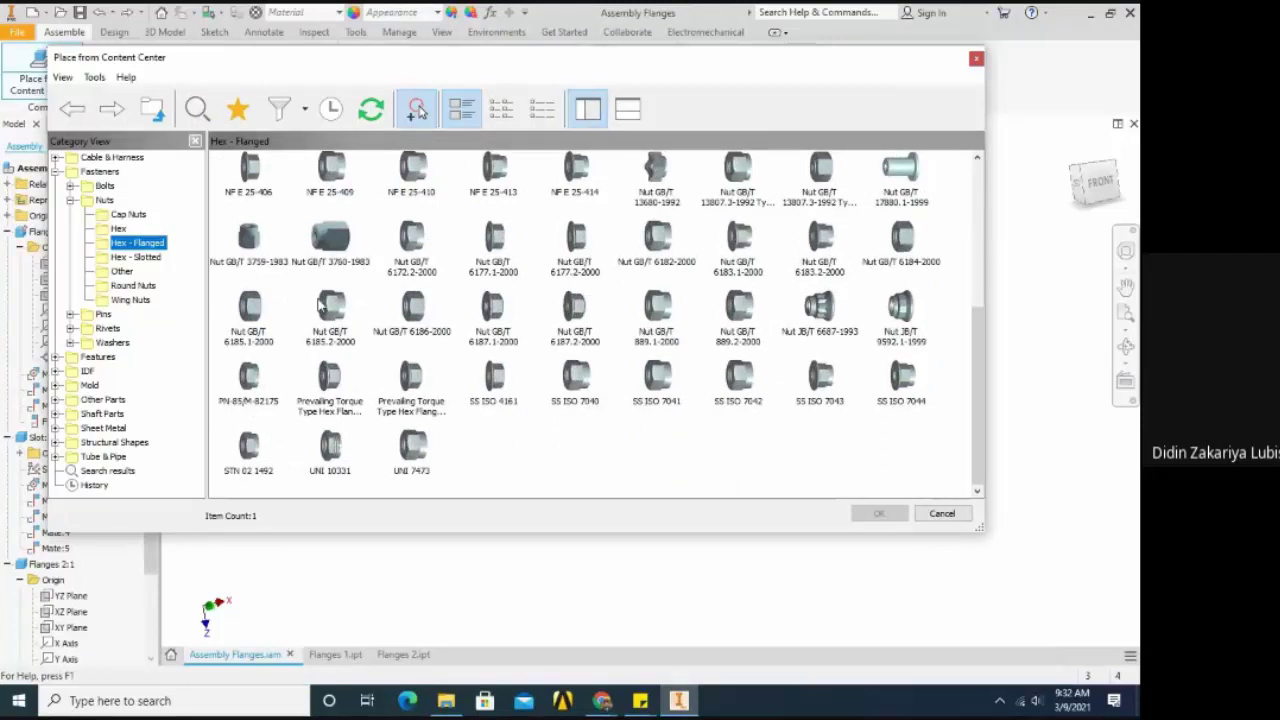
{"action": "scroll", "coordinate": [320, 305], "scroll_direction": "up", "scroll_amount": 4}
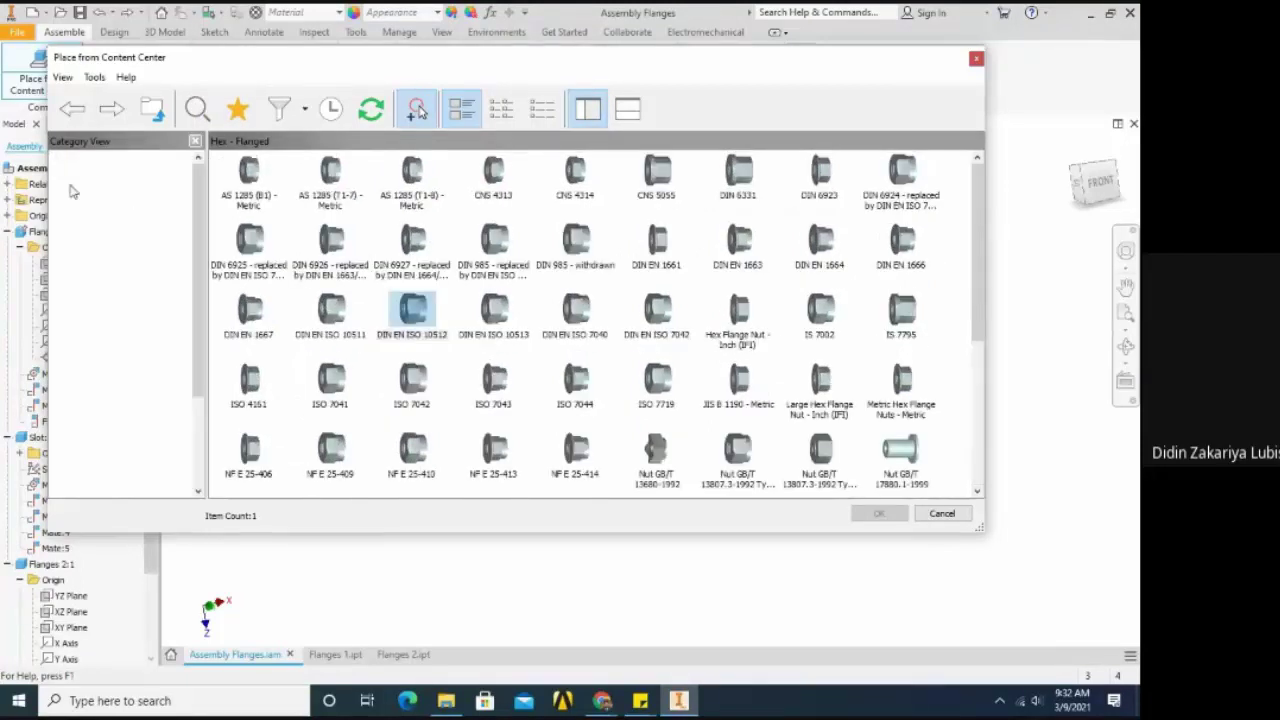
Switch to the Bolts category and look through the Countersunk bolt families
{"action": "left_click", "coordinate": [92, 188]}
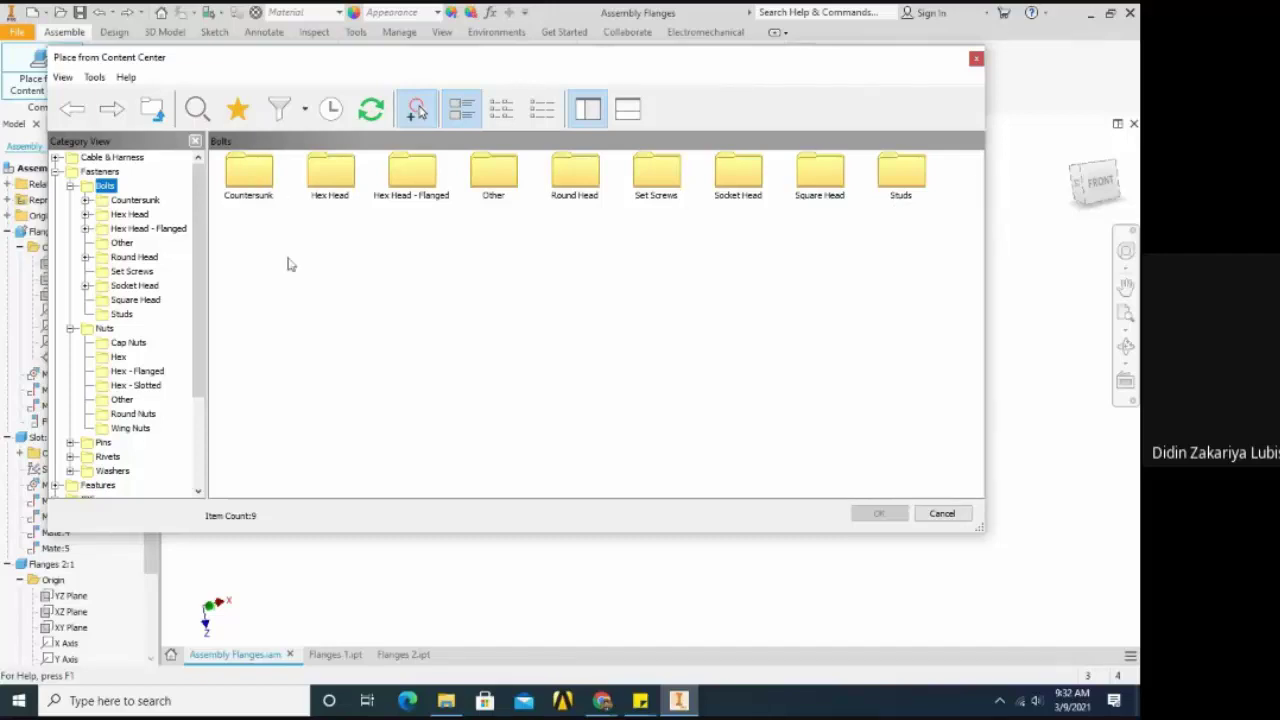
{"action": "left_click", "coordinate": [259, 190]}
{"action": "double_click", "coordinate": [259, 190]}
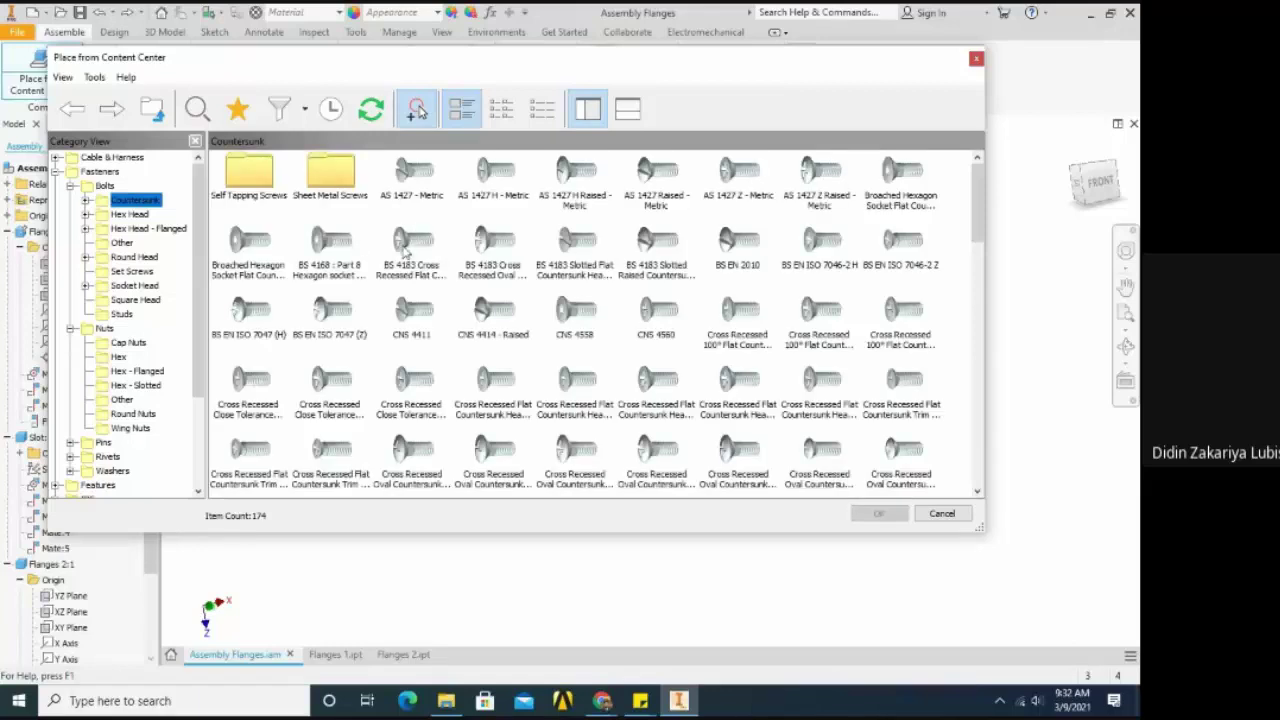
{"action": "scroll", "coordinate": [858, 250], "scroll_direction": "down", "scroll_amount": 5}
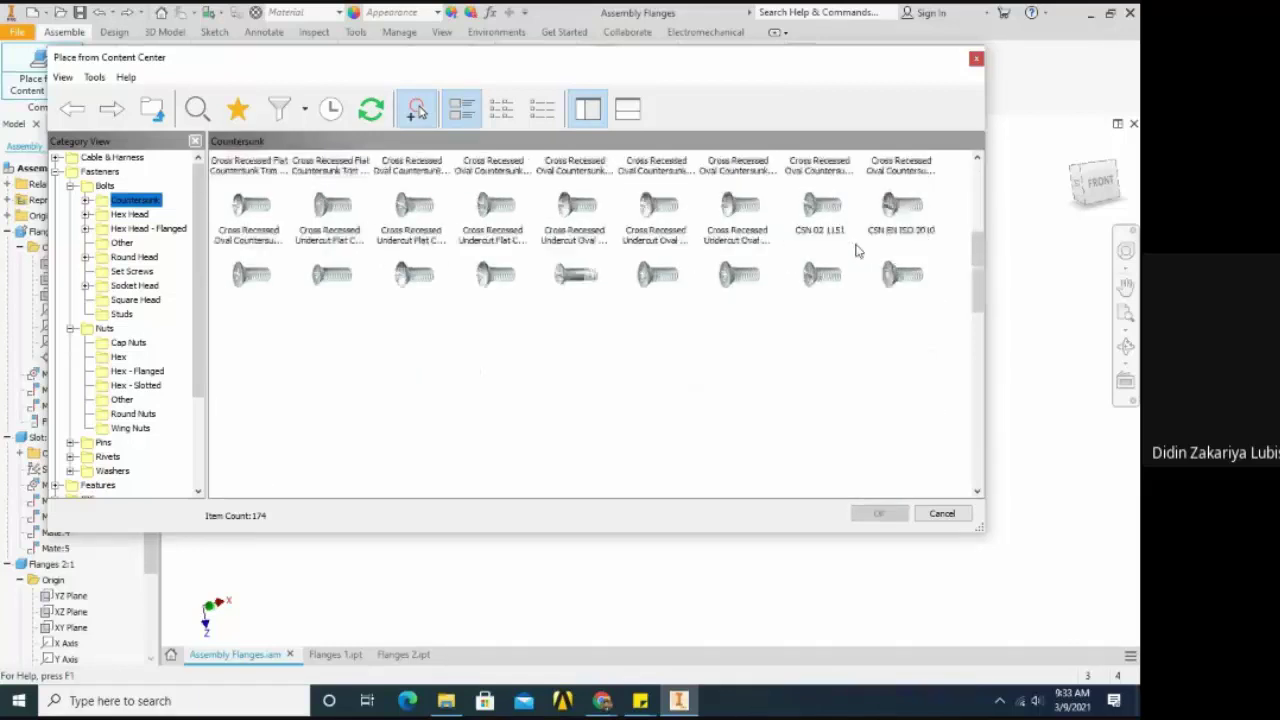
{"action": "scroll", "coordinate": [897, 287], "scroll_direction": "up", "scroll_amount": 5}
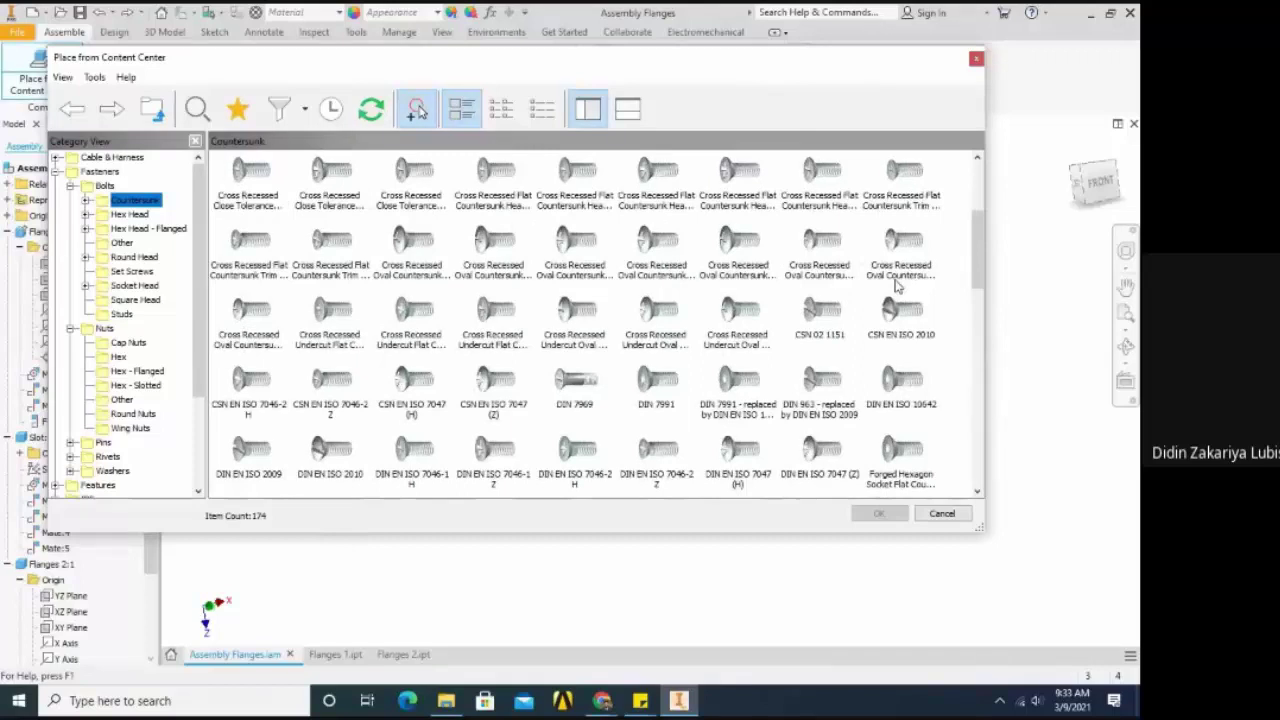
{"action": "scroll", "coordinate": [897, 287], "scroll_direction": "up", "scroll_amount": 3}
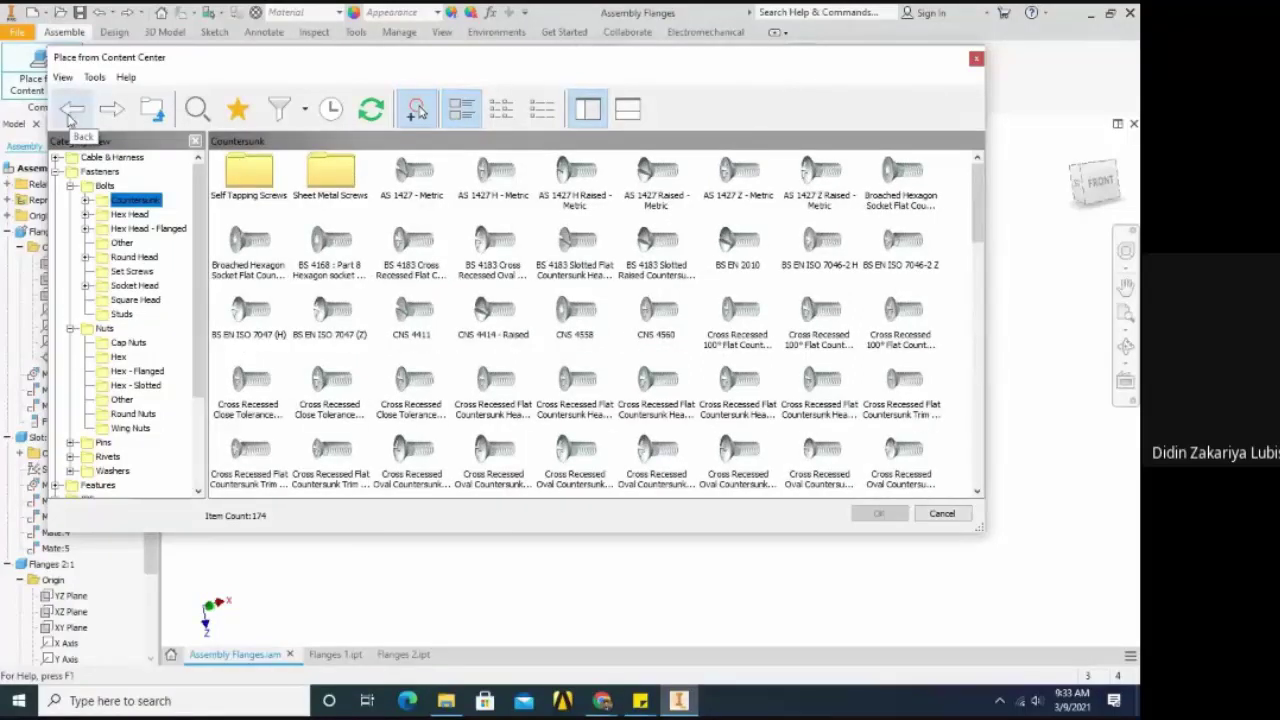
Look through the Hex Head and Hex Head - Flanged bolt families
{"action": "left_click", "coordinate": [70, 110]}
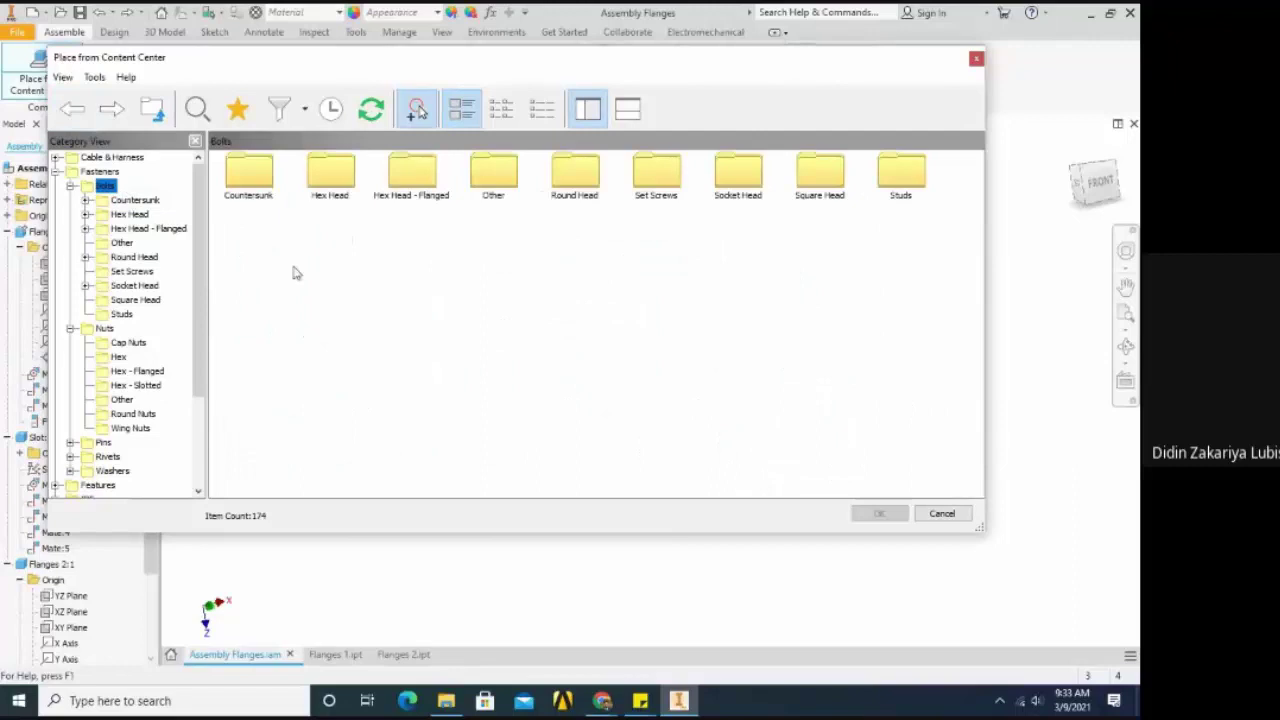
{"action": "left_click", "coordinate": [330, 175]}
{"action": "double_click", "coordinate": [330, 178]}
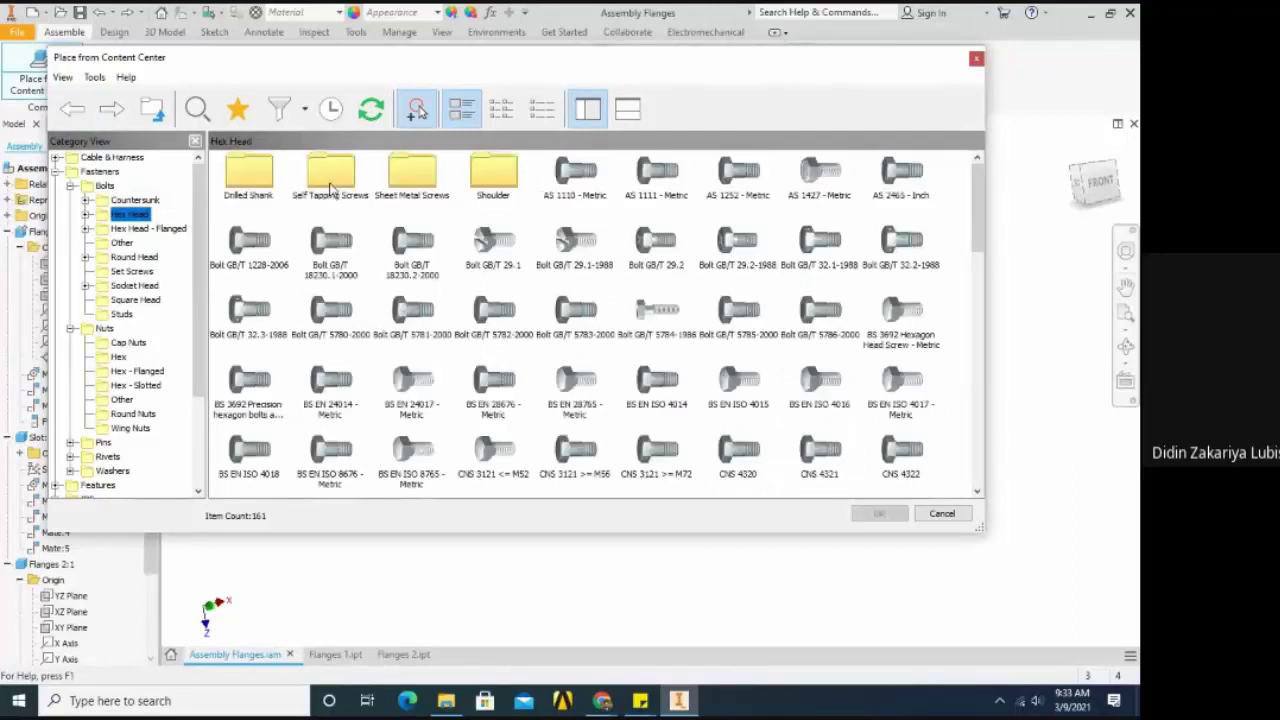
{"action": "scroll", "coordinate": [745, 323], "scroll_direction": "down", "scroll_amount": 10}
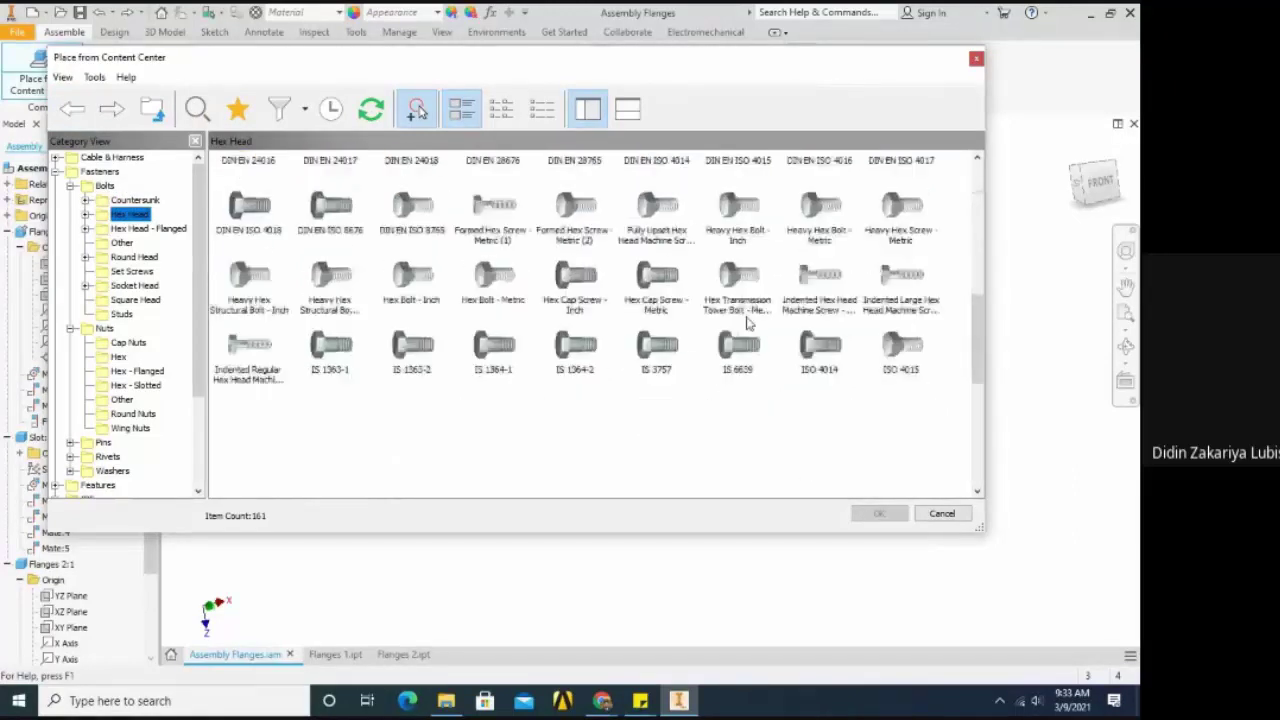
{"action": "scroll", "coordinate": [750, 323], "scroll_direction": "up", "scroll_amount": 8}
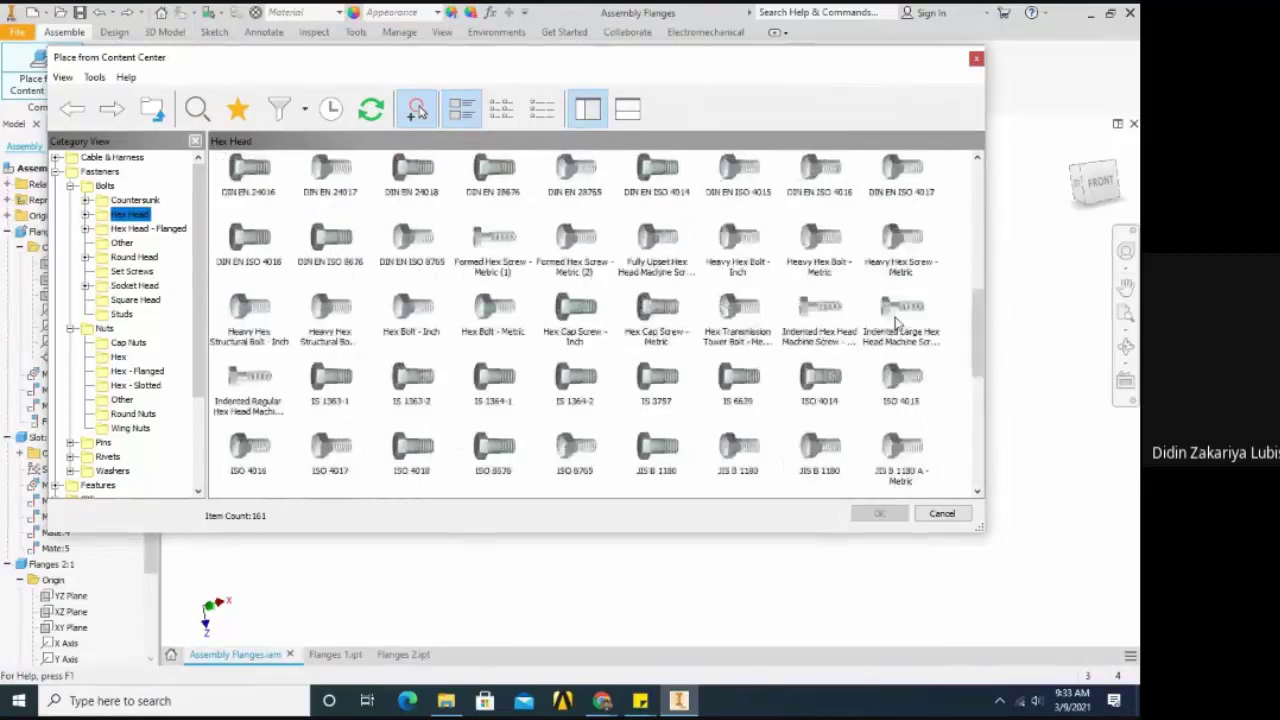
{"action": "scroll", "coordinate": [897, 323], "scroll_direction": "up", "scroll_amount": 5}
{"action": "scroll", "coordinate": [897, 323], "scroll_direction": "down", "scroll_amount": 8}
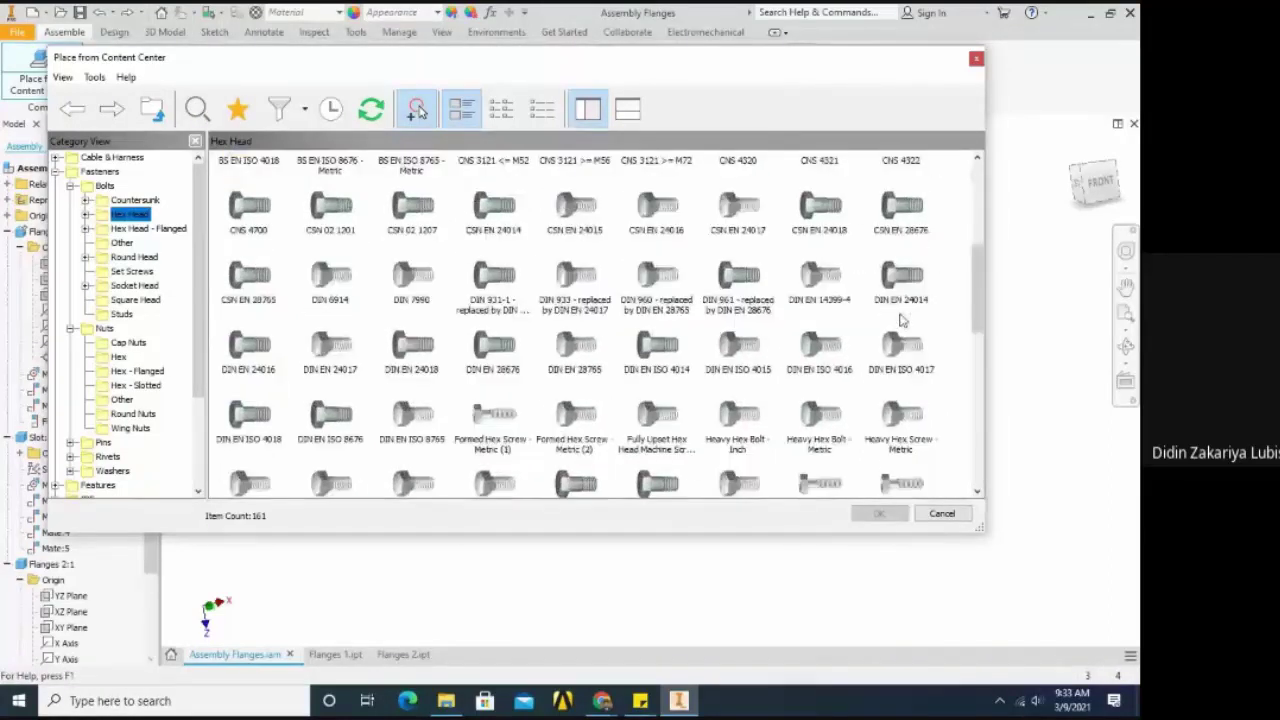
{"action": "left_click", "coordinate": [72, 108]}
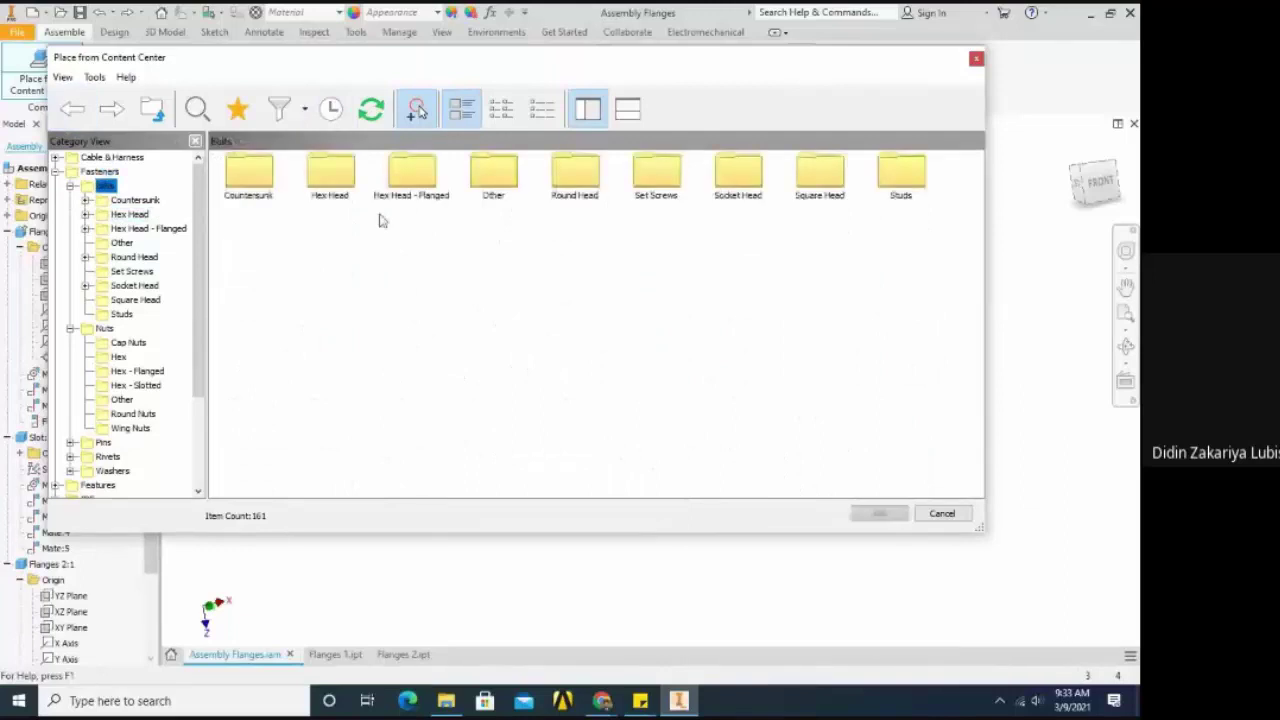
{"action": "double_click", "coordinate": [418, 175]}
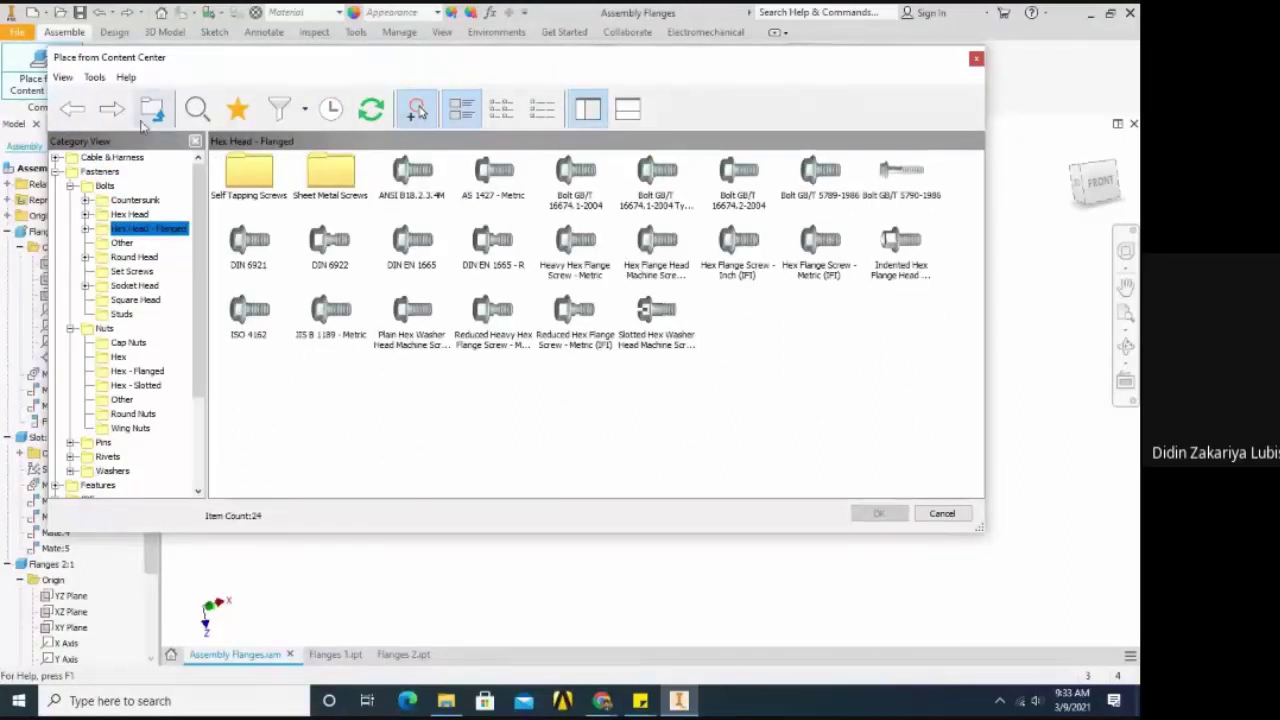
Look through the Socket Head bolt families from beginning to end
{"action": "left_click", "coordinate": [72, 108]}
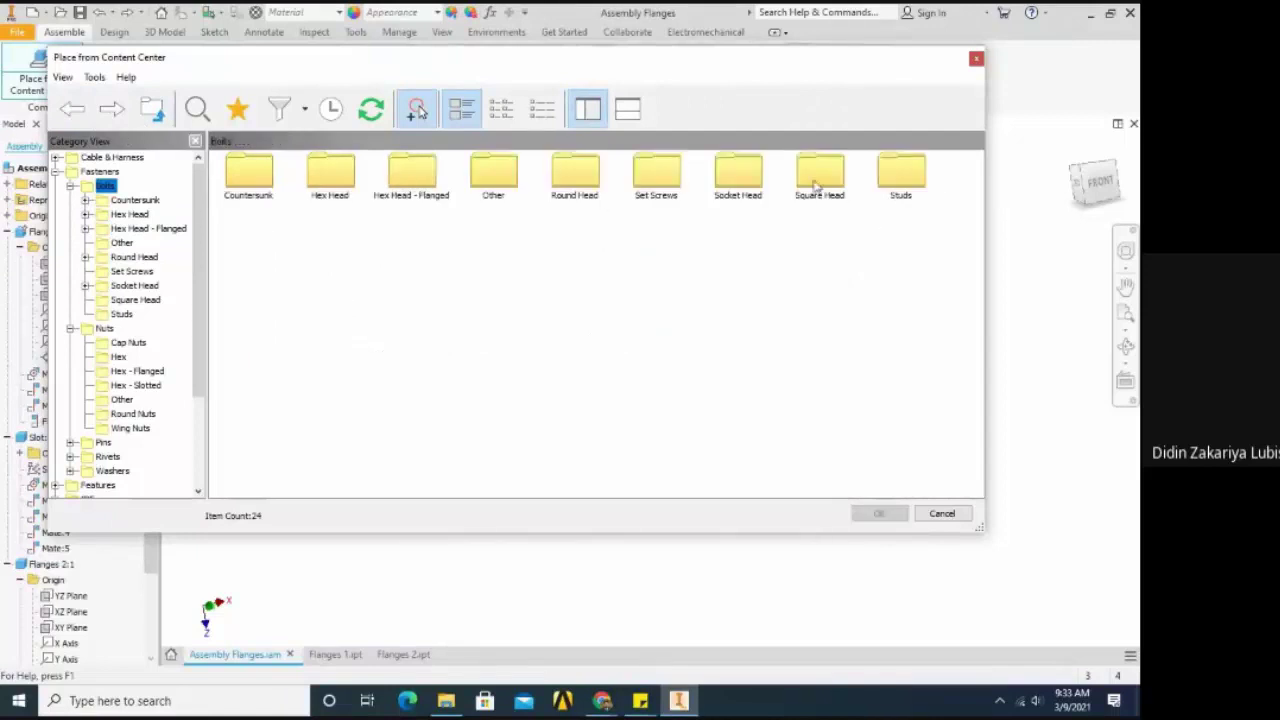
{"action": "left_click", "coordinate": [745, 183]}
{"action": "double_click", "coordinate": [745, 183]}
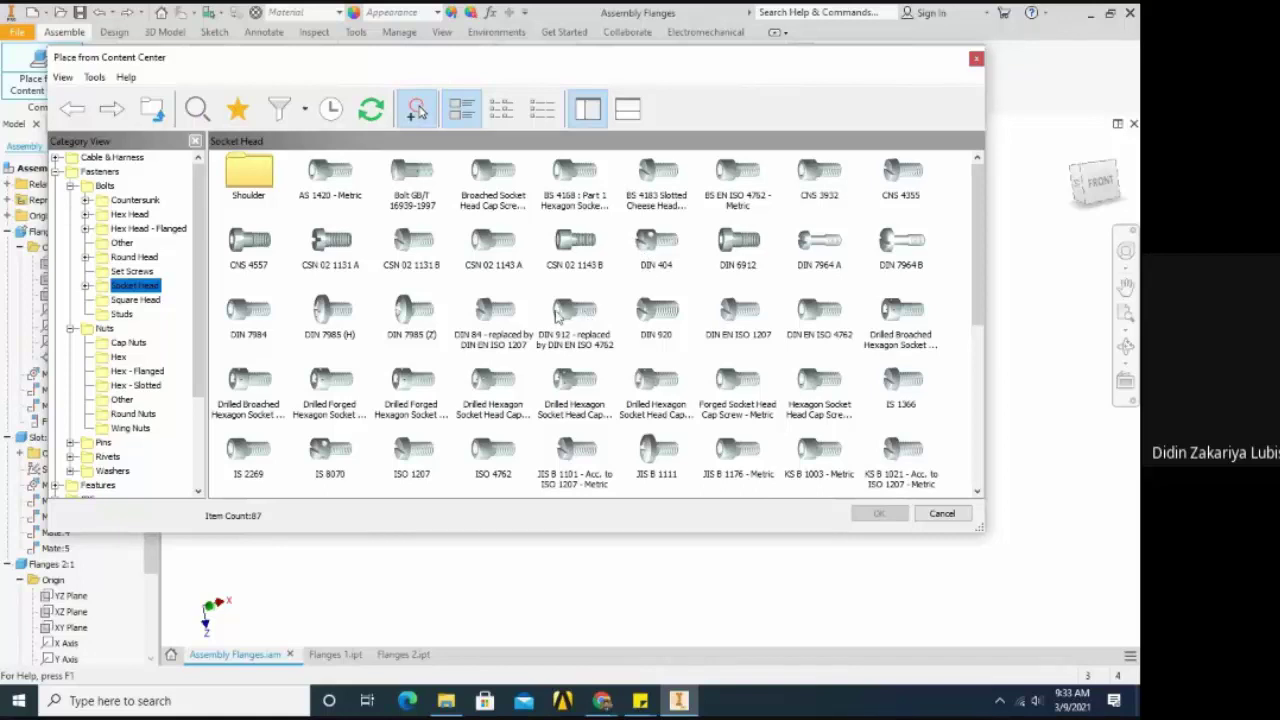
{"action": "scroll", "coordinate": [558, 314], "scroll_direction": "down", "scroll_amount": 2}
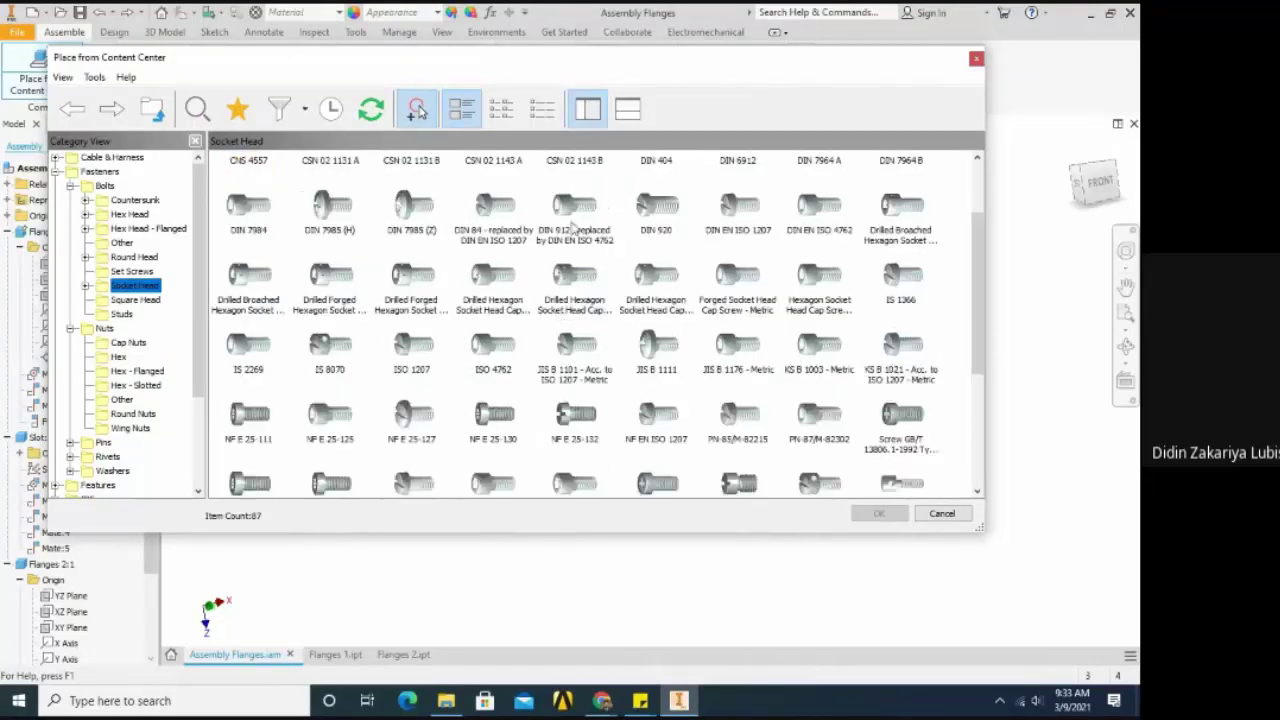
{"action": "scroll", "coordinate": [678, 289], "scroll_direction": "down", "scroll_amount": 5}
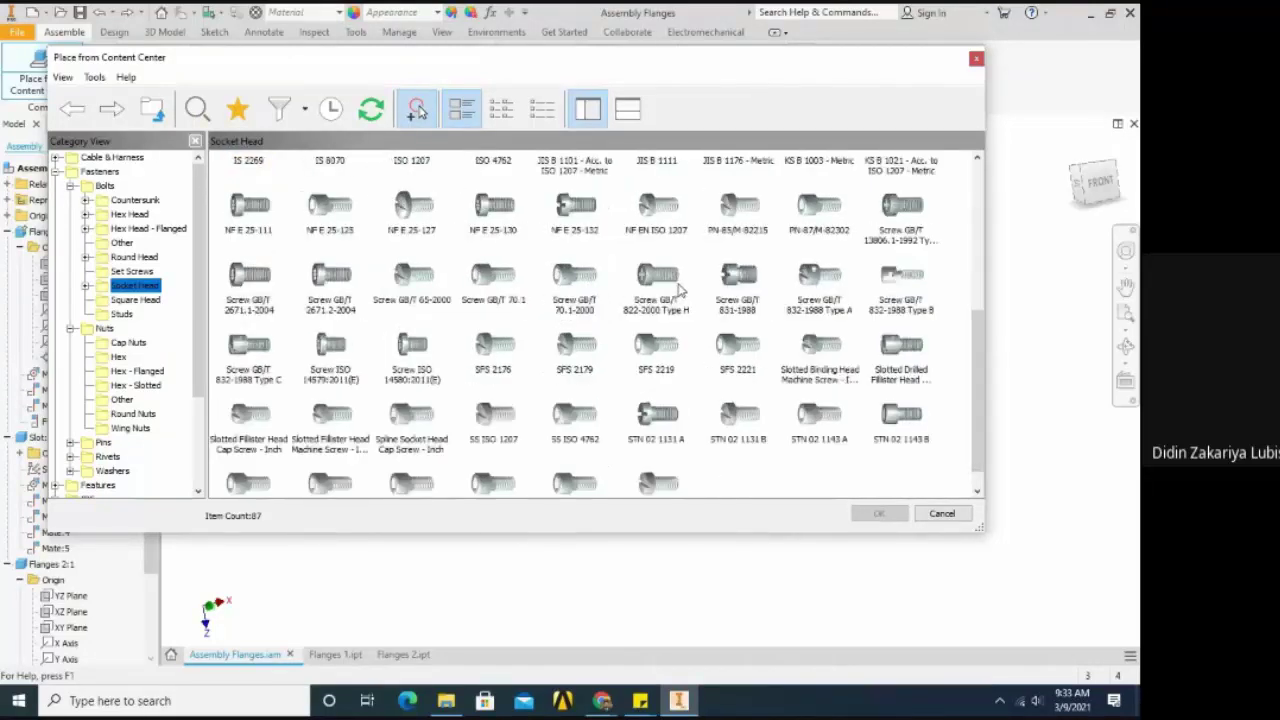
{"action": "scroll", "coordinate": [714, 306], "scroll_direction": "up", "scroll_amount": 7}
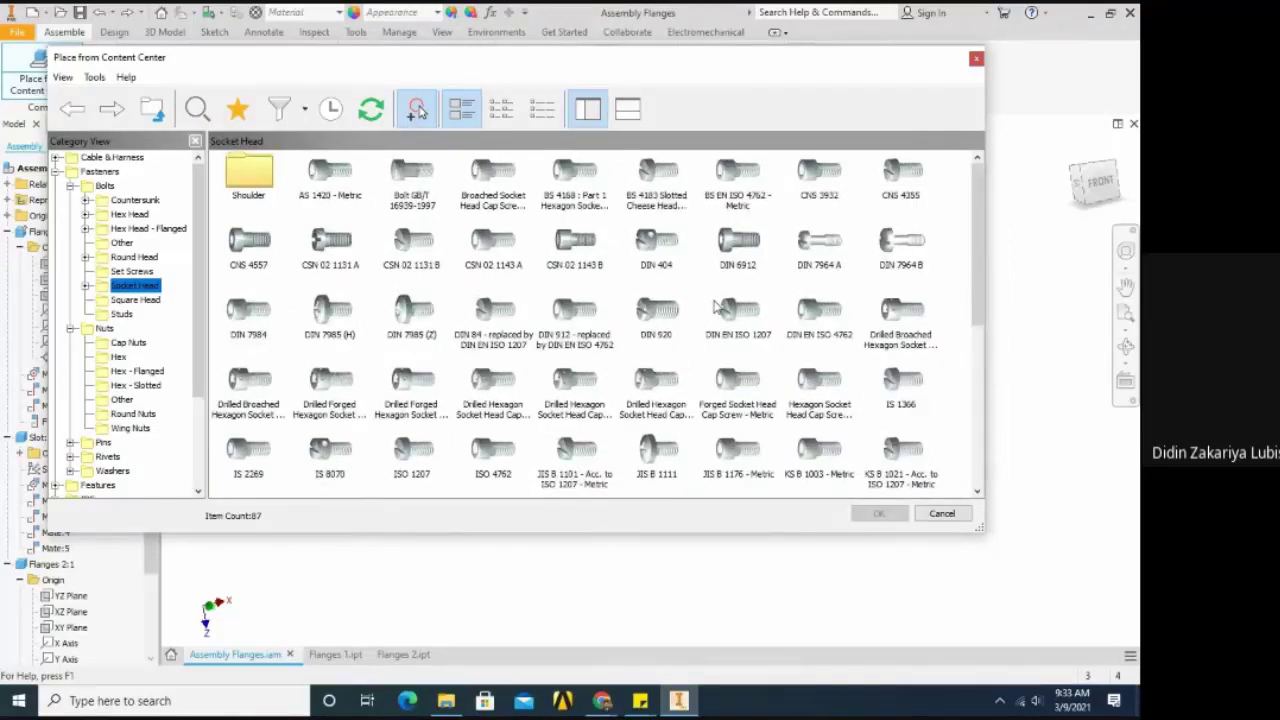
{"action": "scroll", "coordinate": [714, 307], "scroll_direction": "down", "scroll_amount": 5}
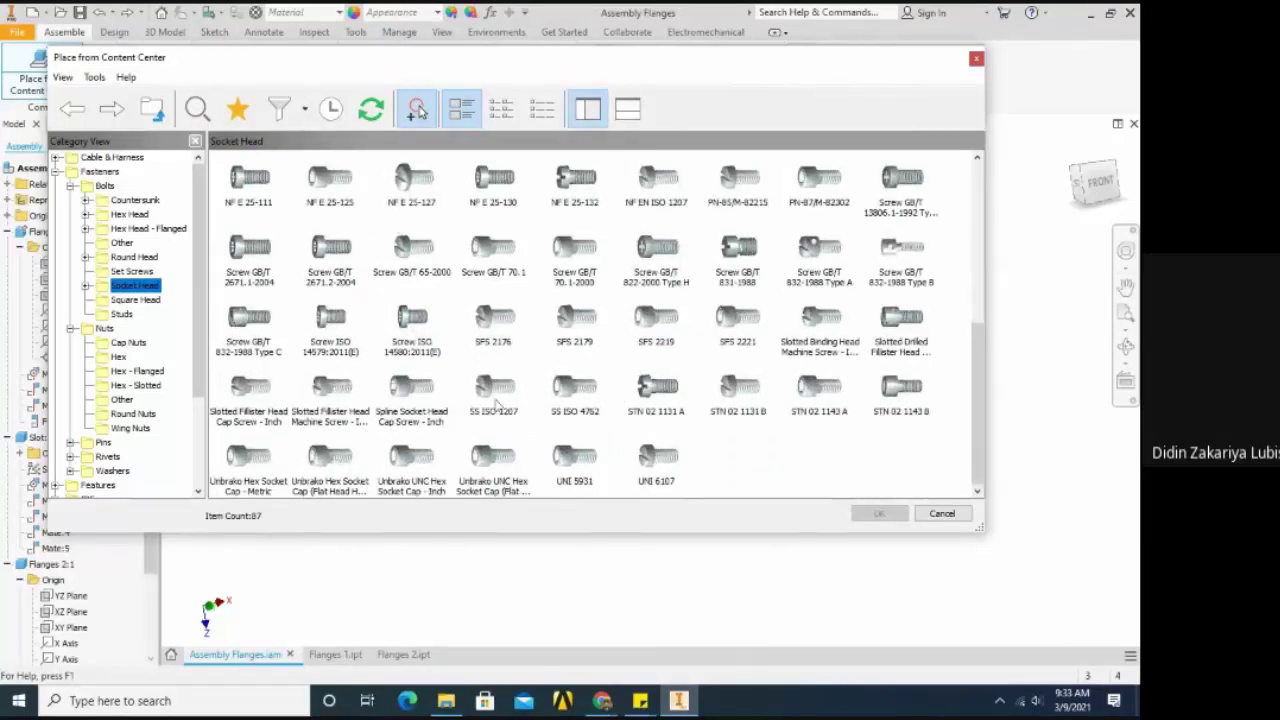
Compare the SS ISO 1207 and SS ISO 4762 socket head screws by selecting them alternately
{"action": "left_click", "coordinate": [496, 400]}
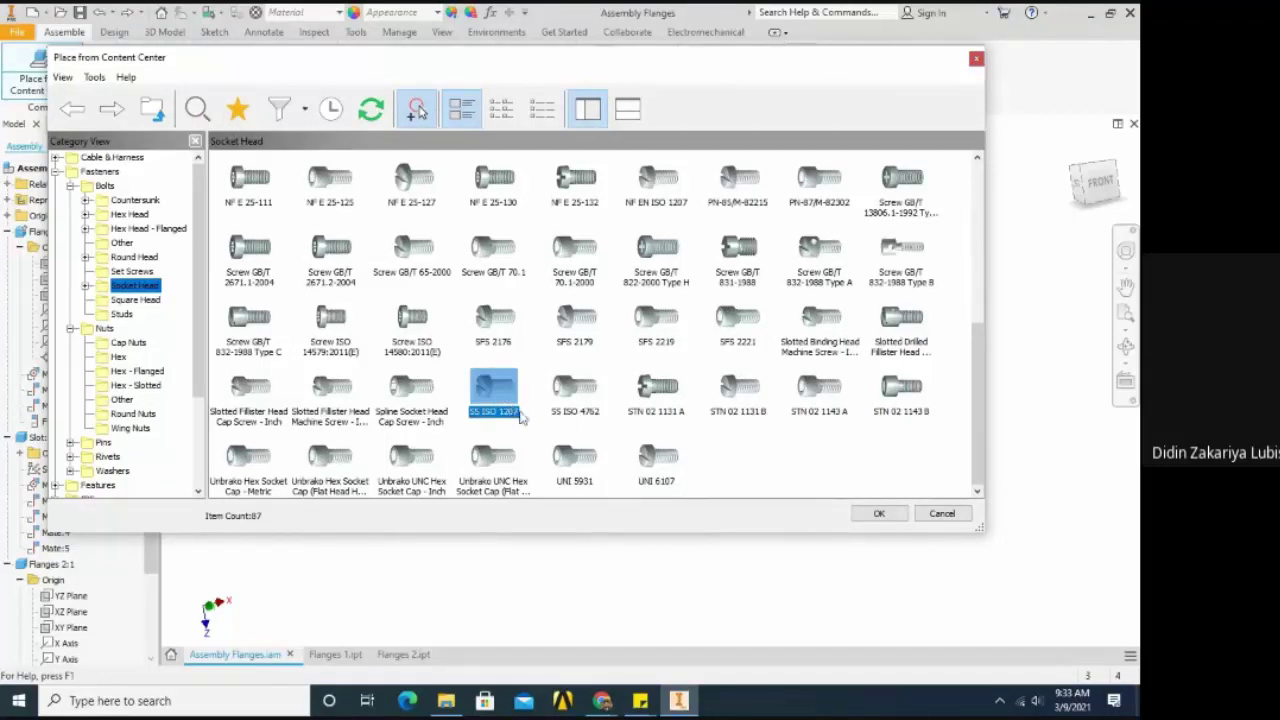
{"action": "left_click", "coordinate": [575, 398]}
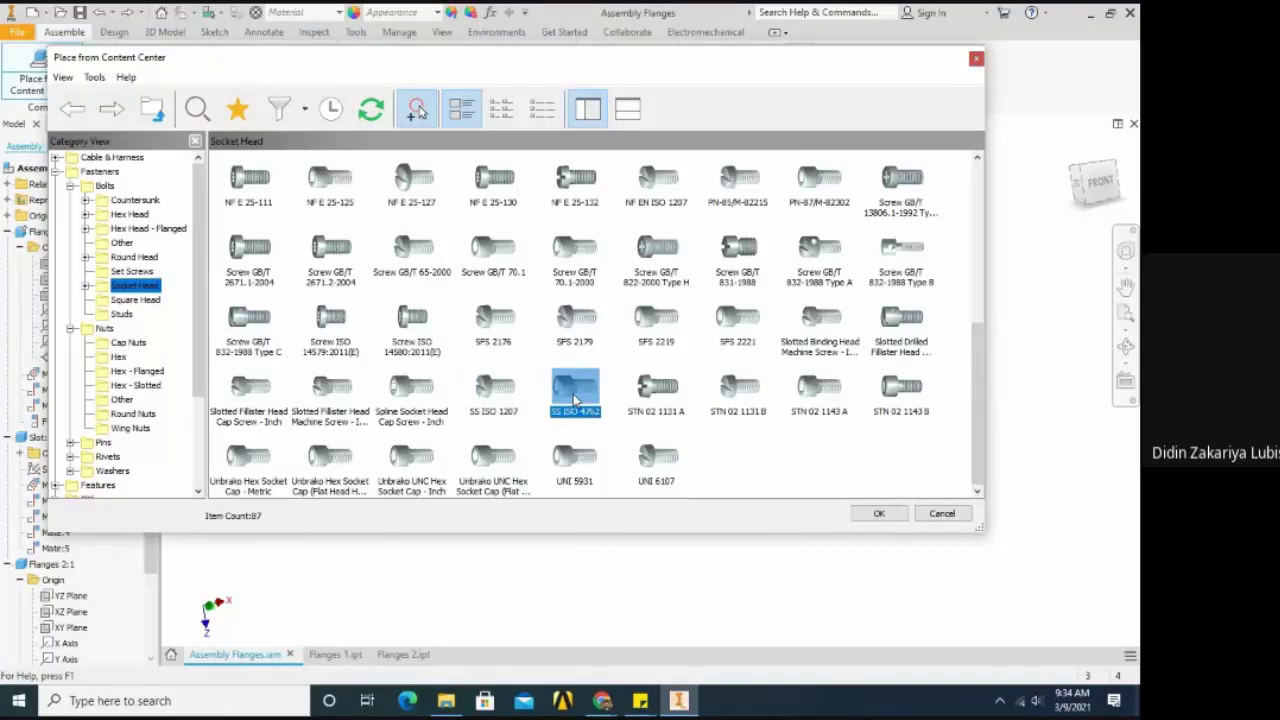
{"action": "scroll", "coordinate": [575, 398], "scroll_direction": "up", "scroll_amount": 1}
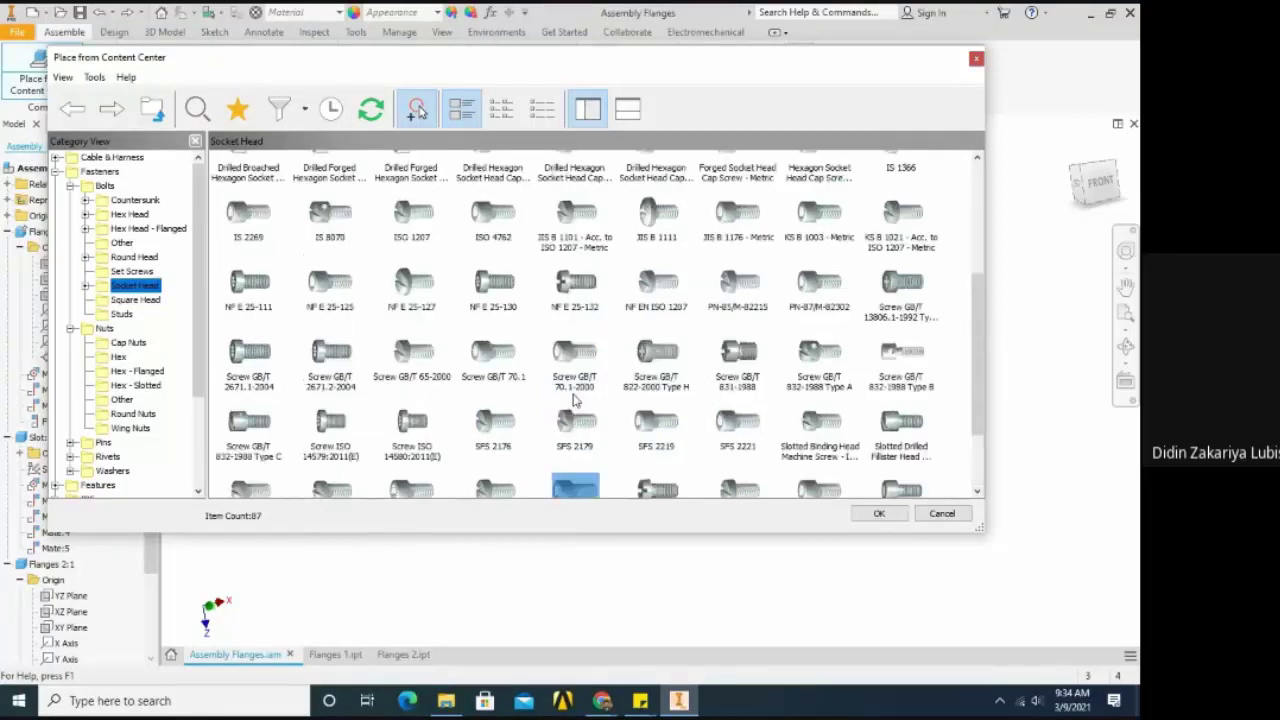
{"action": "scroll", "coordinate": [575, 398], "scroll_direction": "down", "scroll_amount": 1}
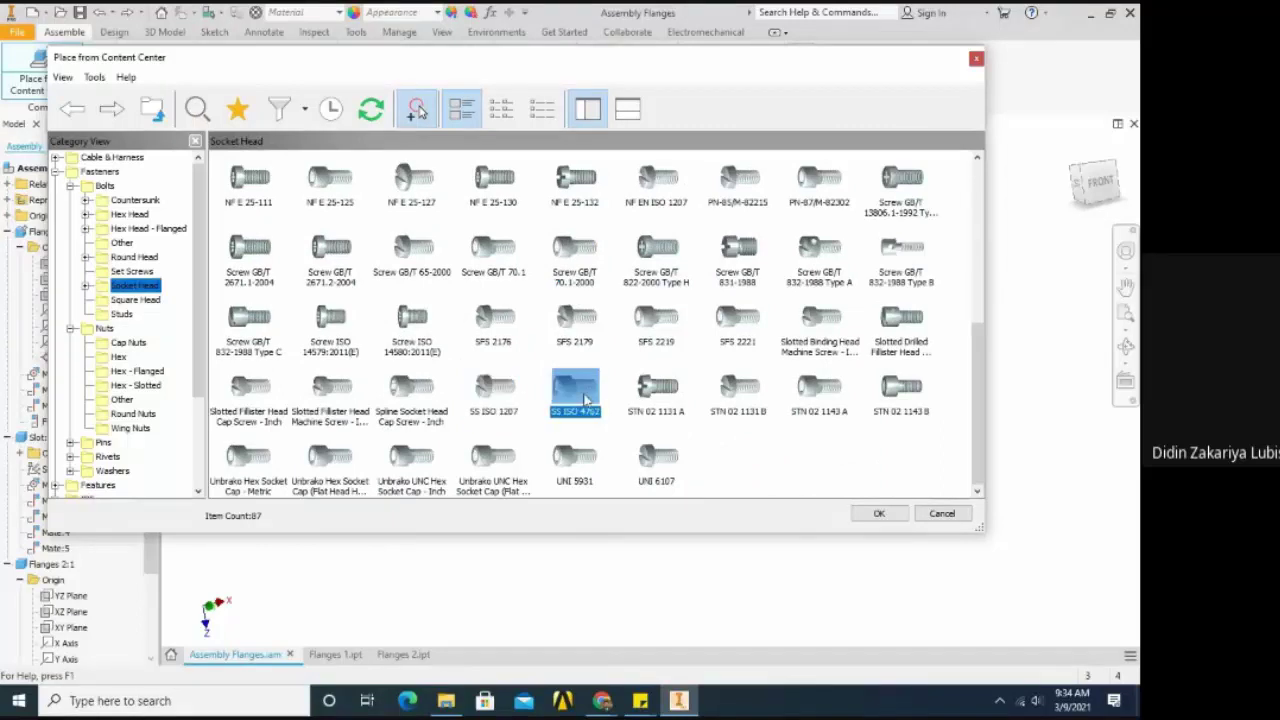
{"action": "left_click", "coordinate": [425, 332]}
{"action": "left_click", "coordinate": [498, 390]}
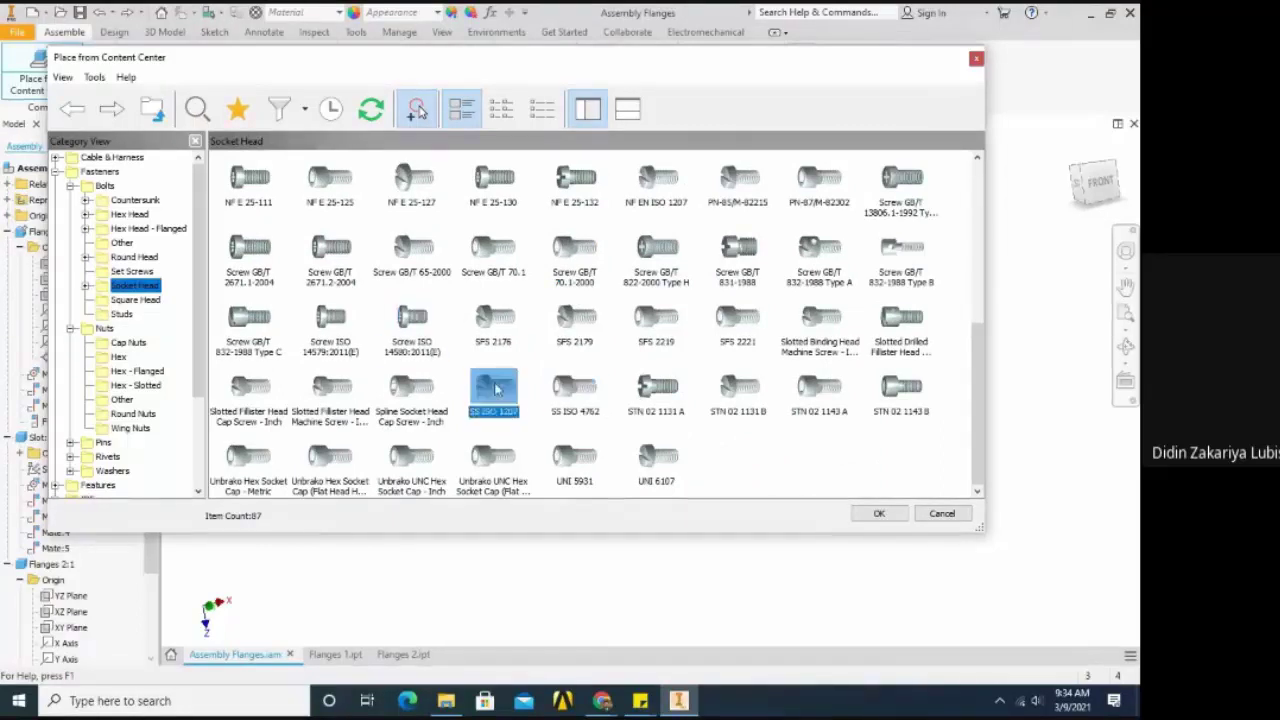
{"action": "left_click", "coordinate": [560, 390]}
Return to the Bolts category and look through the Set Screws families
{"action": "left_click", "coordinate": [150, 183]}
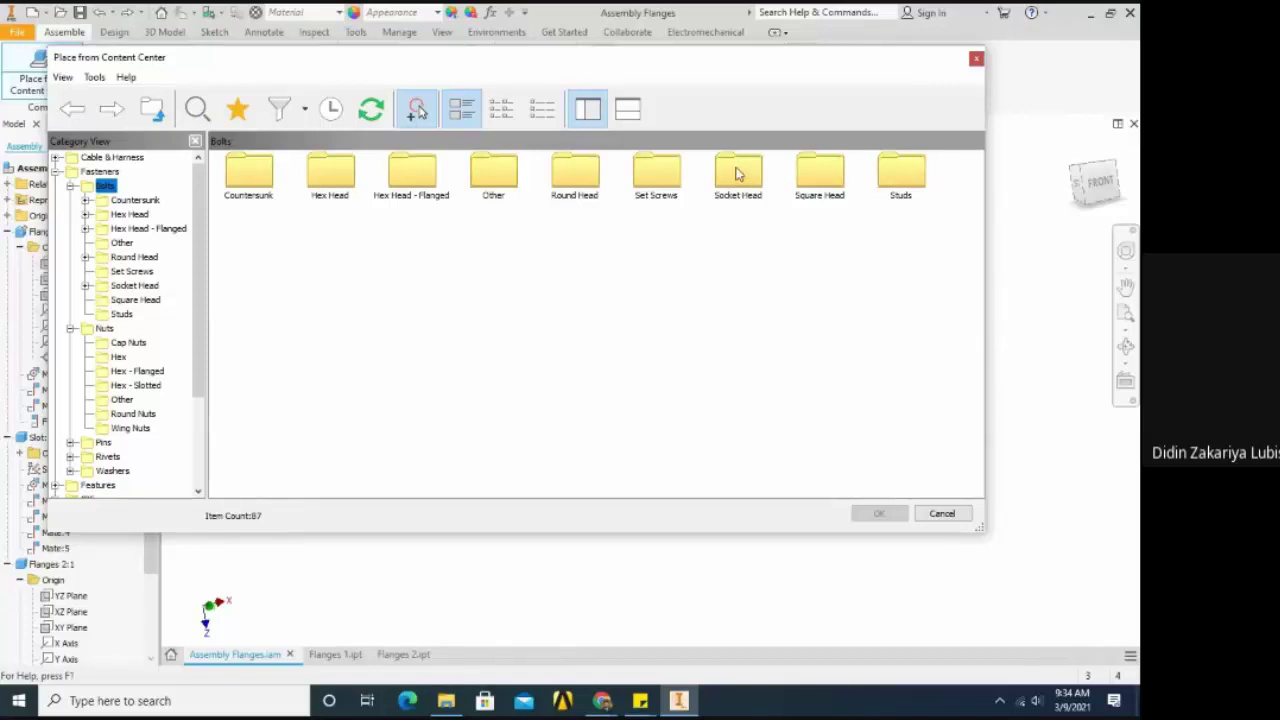
{"action": "double_click", "coordinate": [652, 180]}
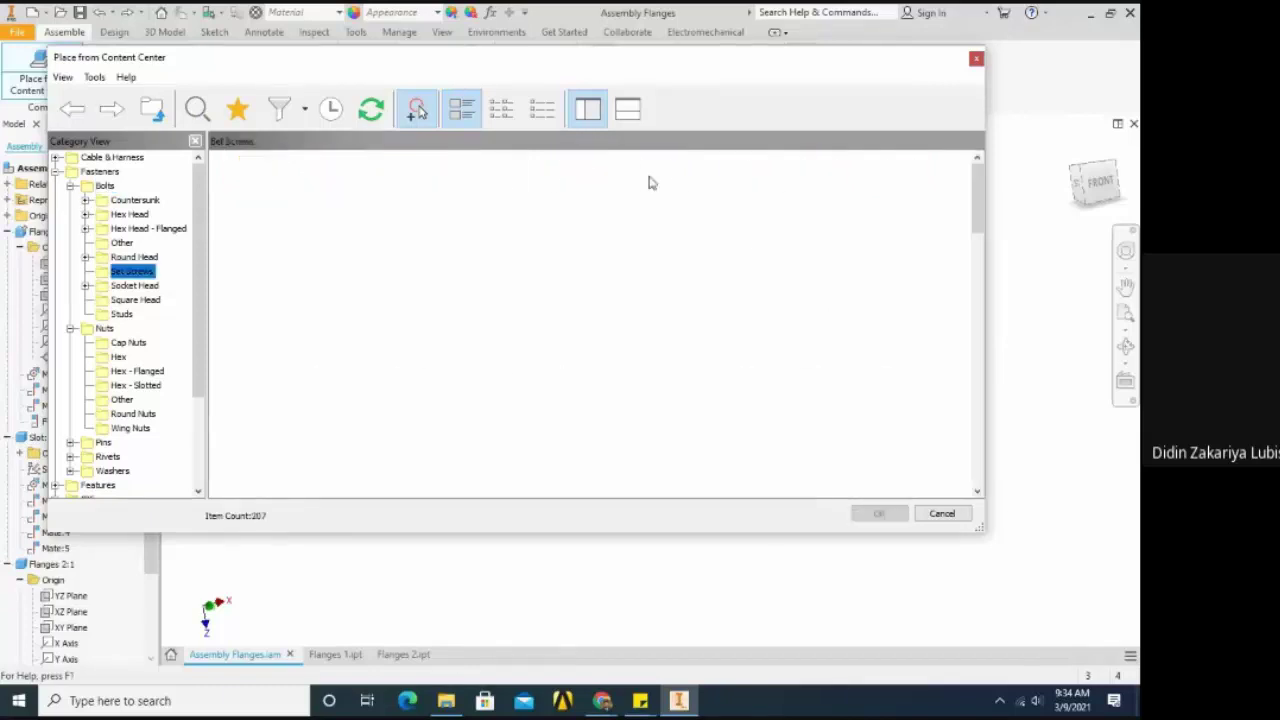
{"action": "scroll", "coordinate": [553, 272], "scroll_direction": "down", "scroll_amount": 15}
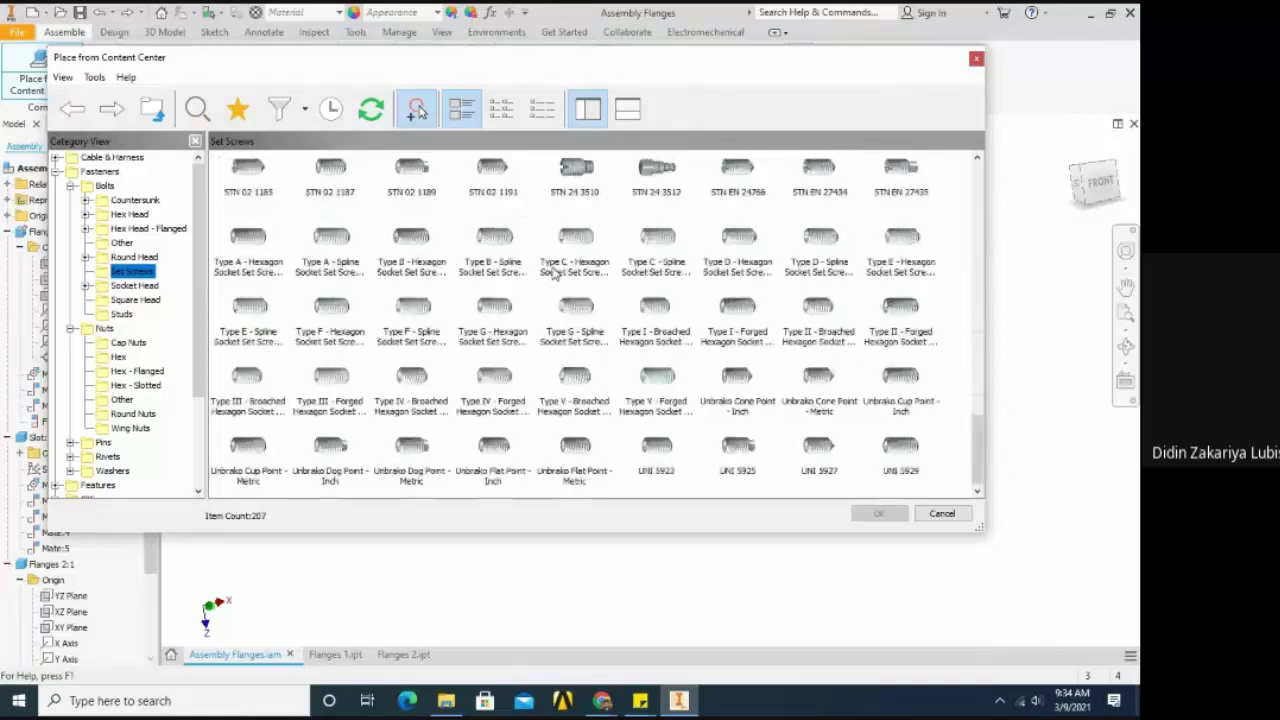
{"action": "scroll", "coordinate": [553, 272], "scroll_direction": "up", "scroll_amount": 12}
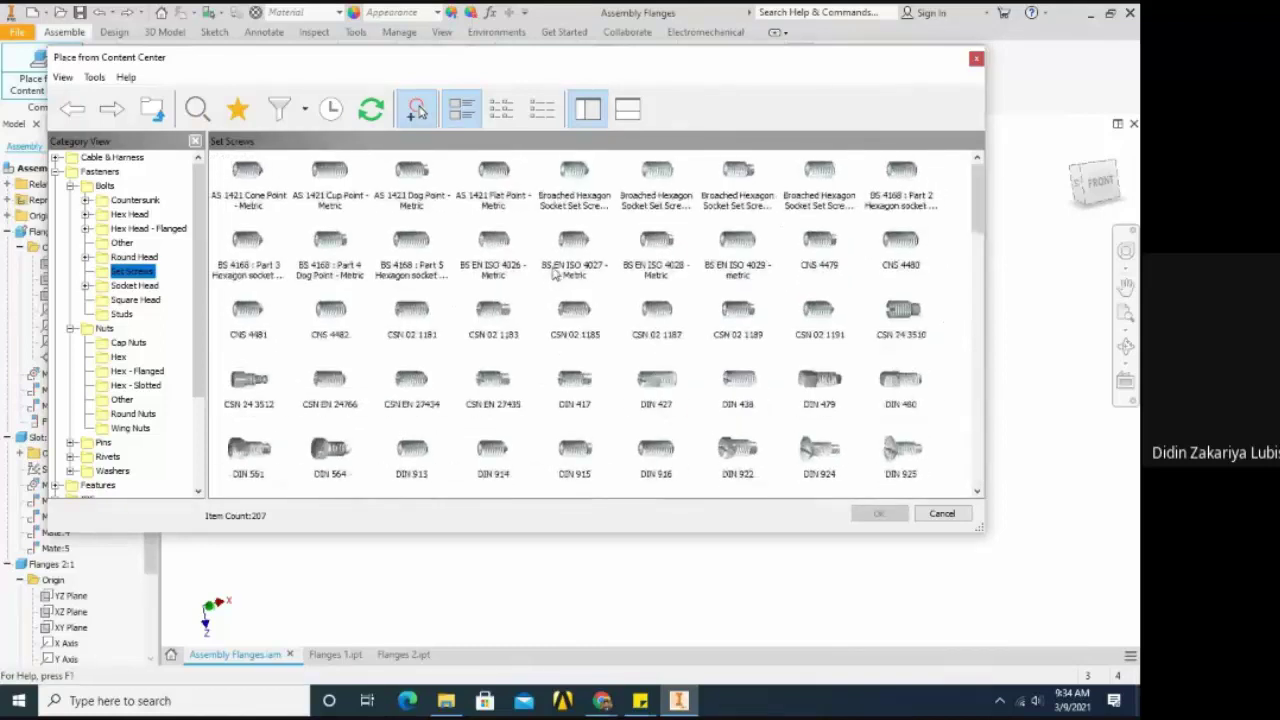
{"action": "scroll", "coordinate": [553, 272], "scroll_direction": "down", "scroll_amount": 10}
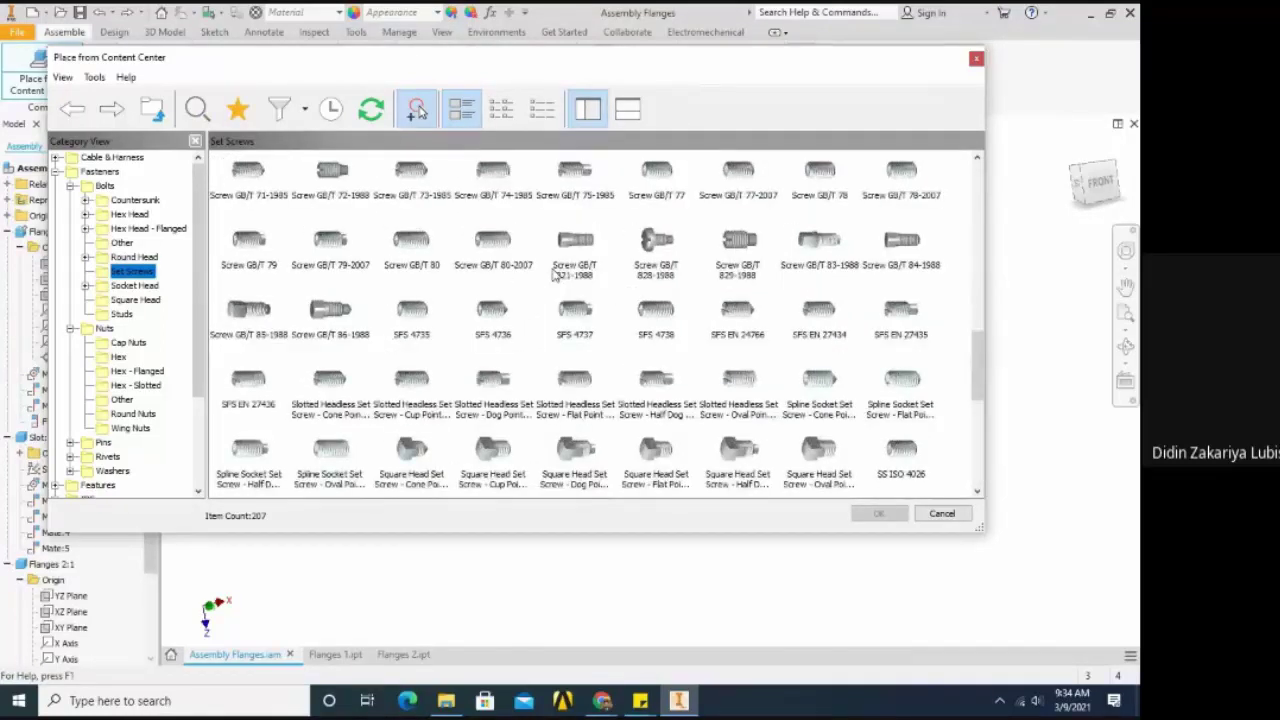
Go back to the Bolts category, open the Socket Head families and choose the SS ISO 4762 screw for placement
{"action": "scroll", "coordinate": [553, 272], "scroll_direction": "down", "scroll_amount": 3}
{"action": "left_click", "coordinate": [72, 108]}
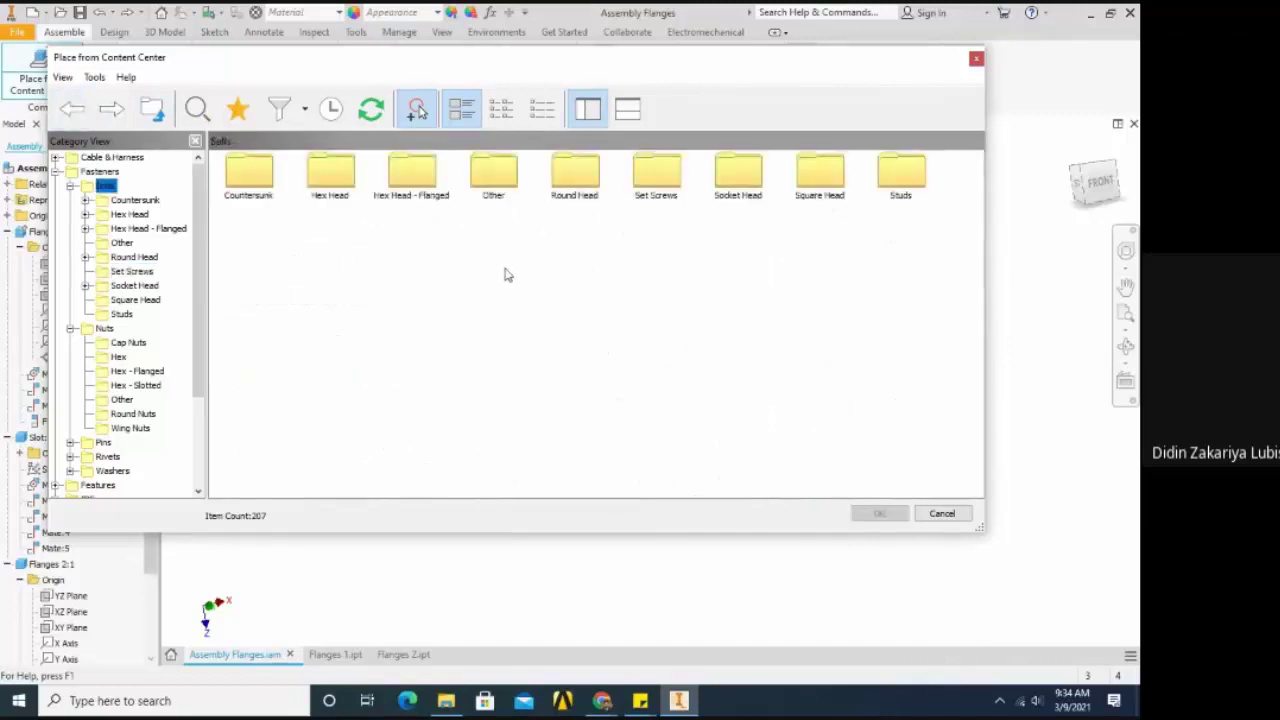
{"action": "left_click", "coordinate": [741, 190]}
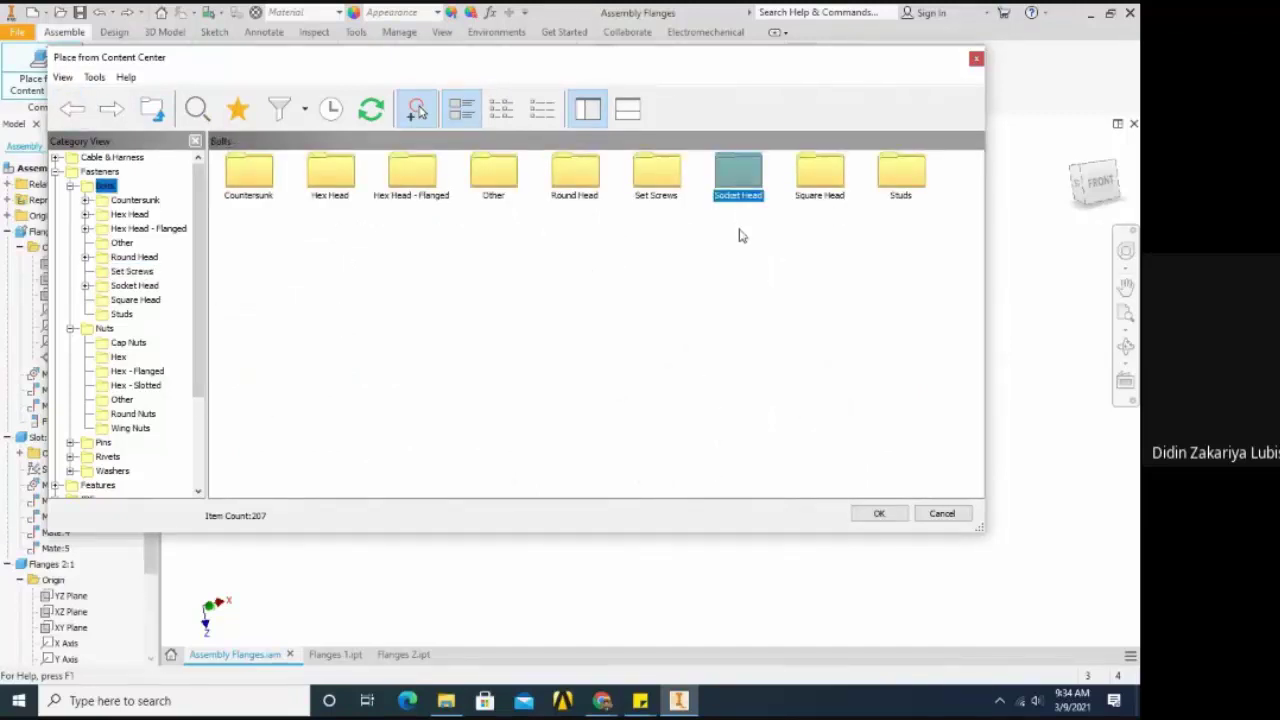
{"action": "double_click", "coordinate": [739, 190]}
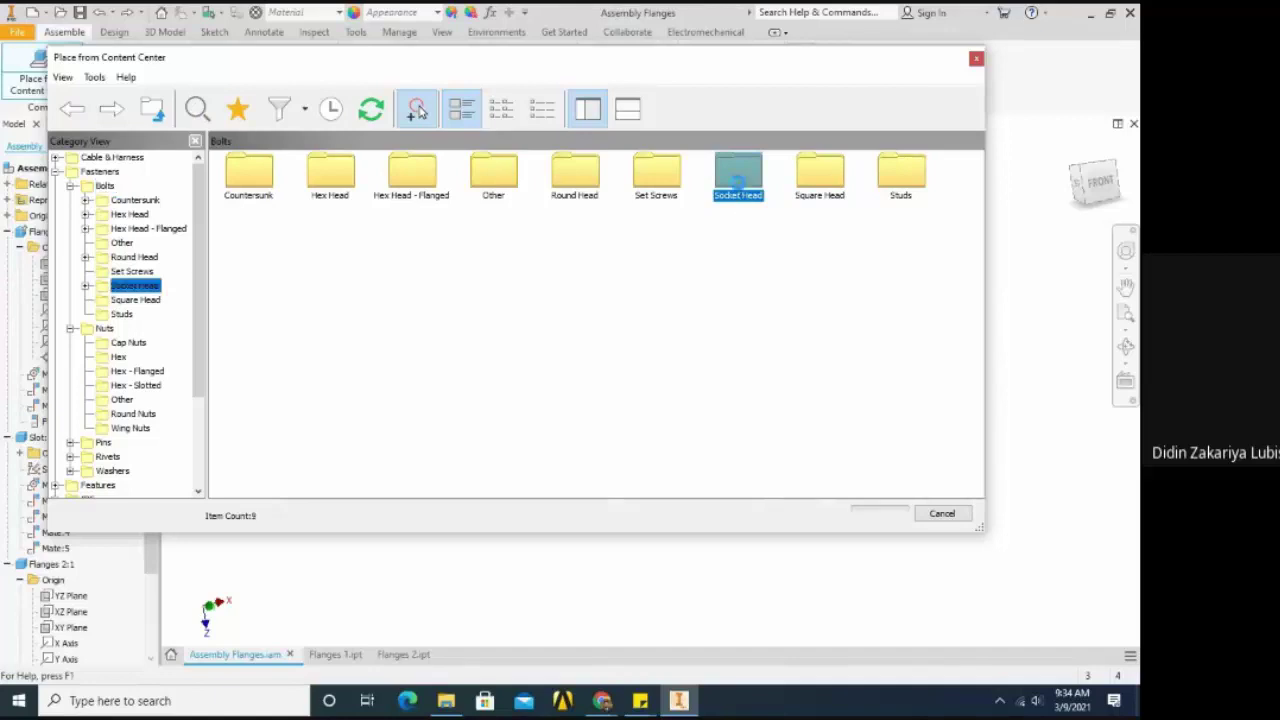
{"action": "scroll", "coordinate": [712, 268], "scroll_direction": "down", "scroll_amount": 5}
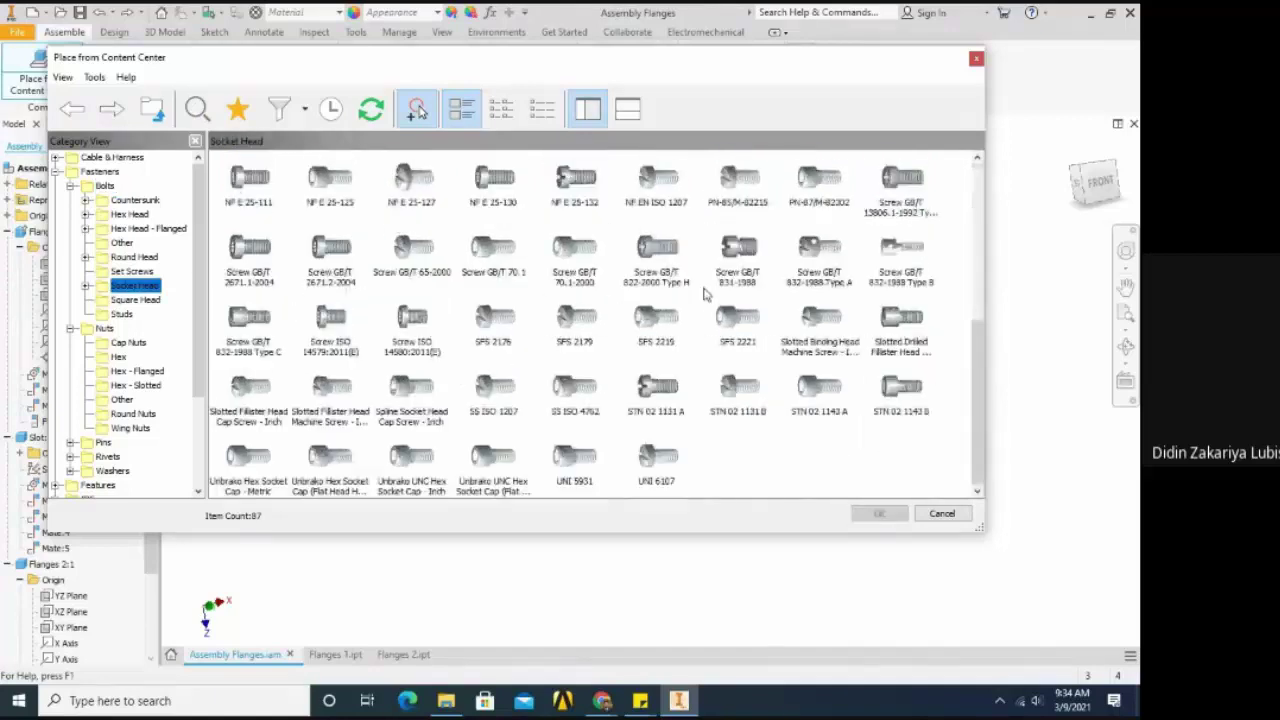
{"action": "left_click", "coordinate": [580, 398]}
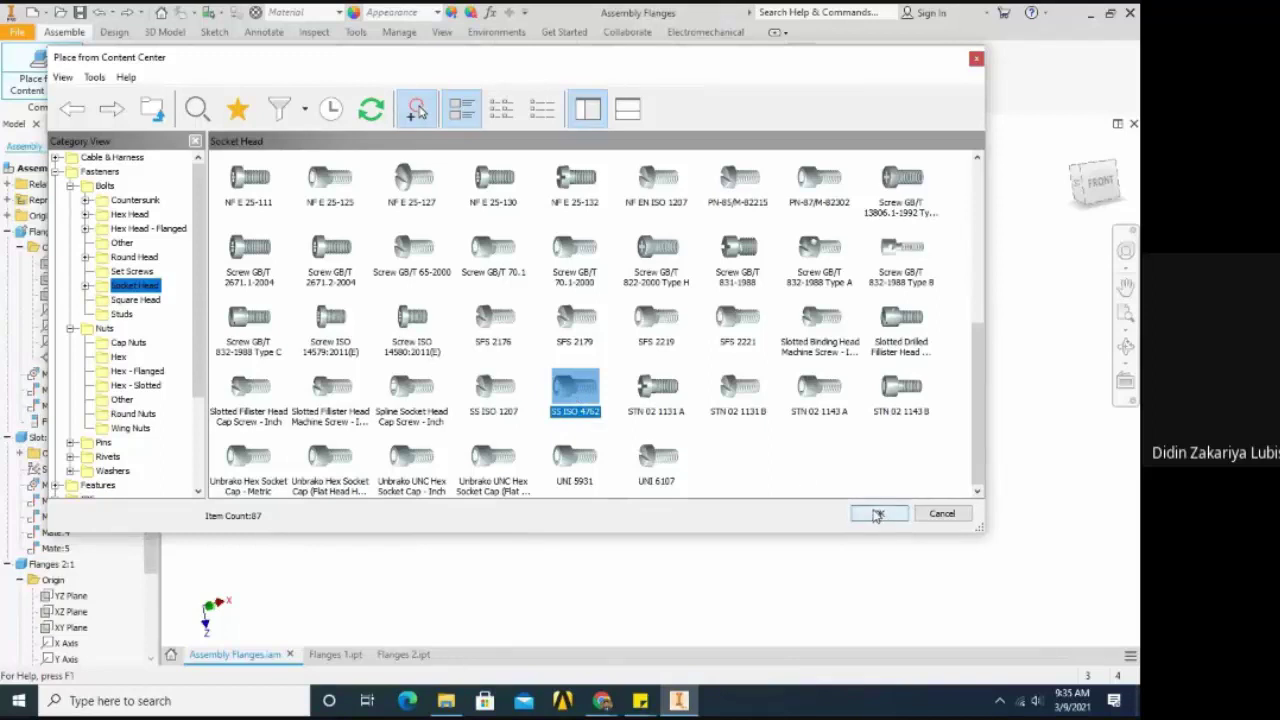
{"action": "double_click", "coordinate": [580, 392]}
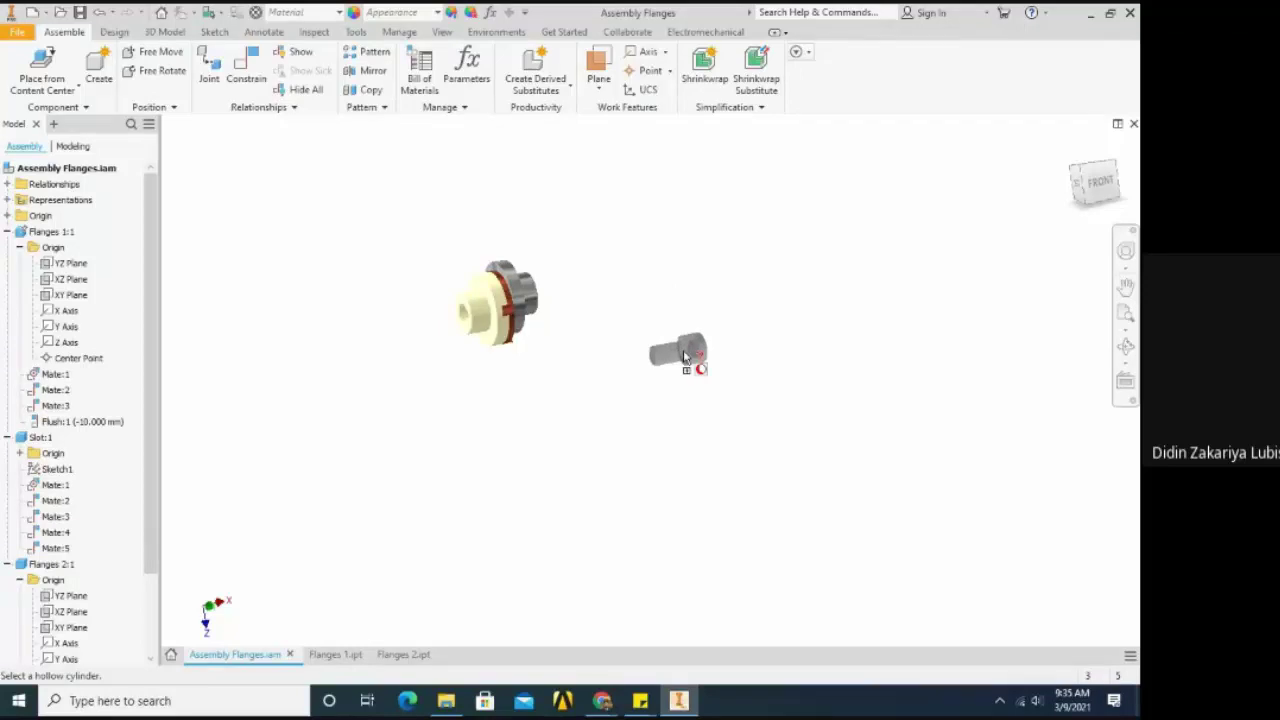
Try to place the SS ISO 4762 screw on the central bore of the cream-coloured flange
{"action": "scroll", "coordinate": [385, 380], "scroll_direction": "up", "scroll_amount": 5}
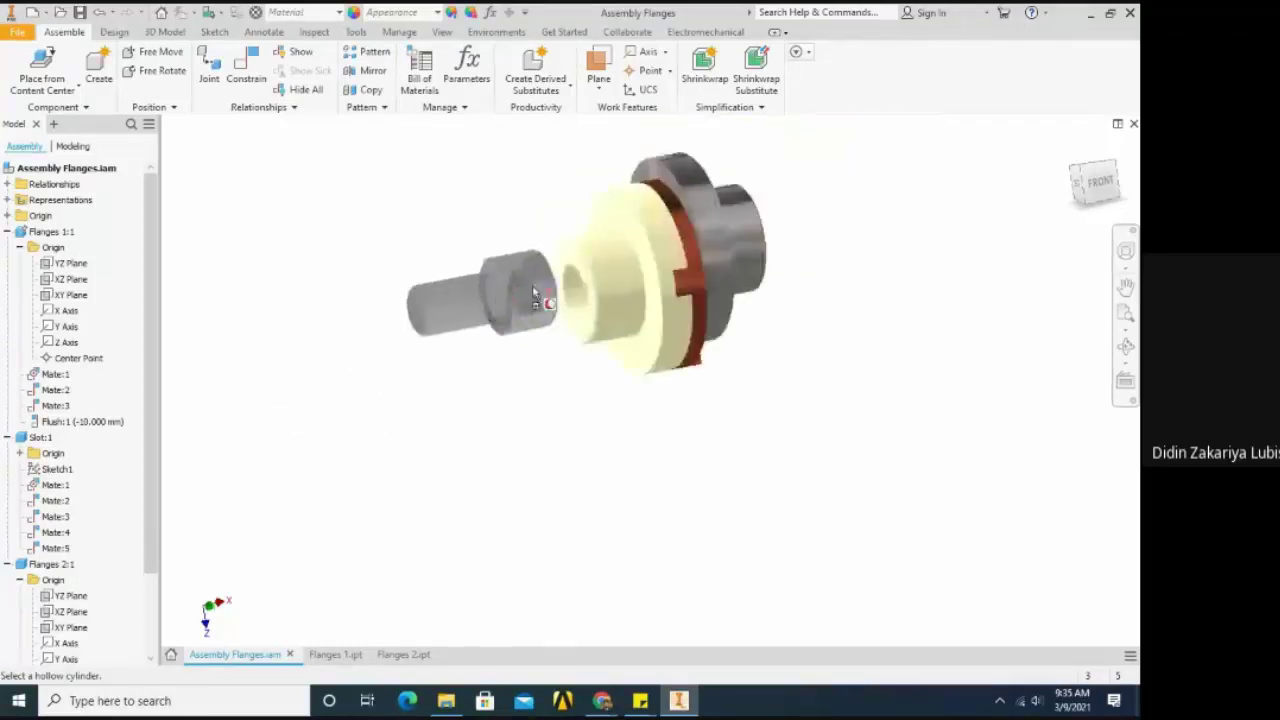
{"action": "scroll", "coordinate": [545, 288], "scroll_direction": "up", "scroll_amount": 3}
{"action": "left_click", "coordinate": [588, 284]}
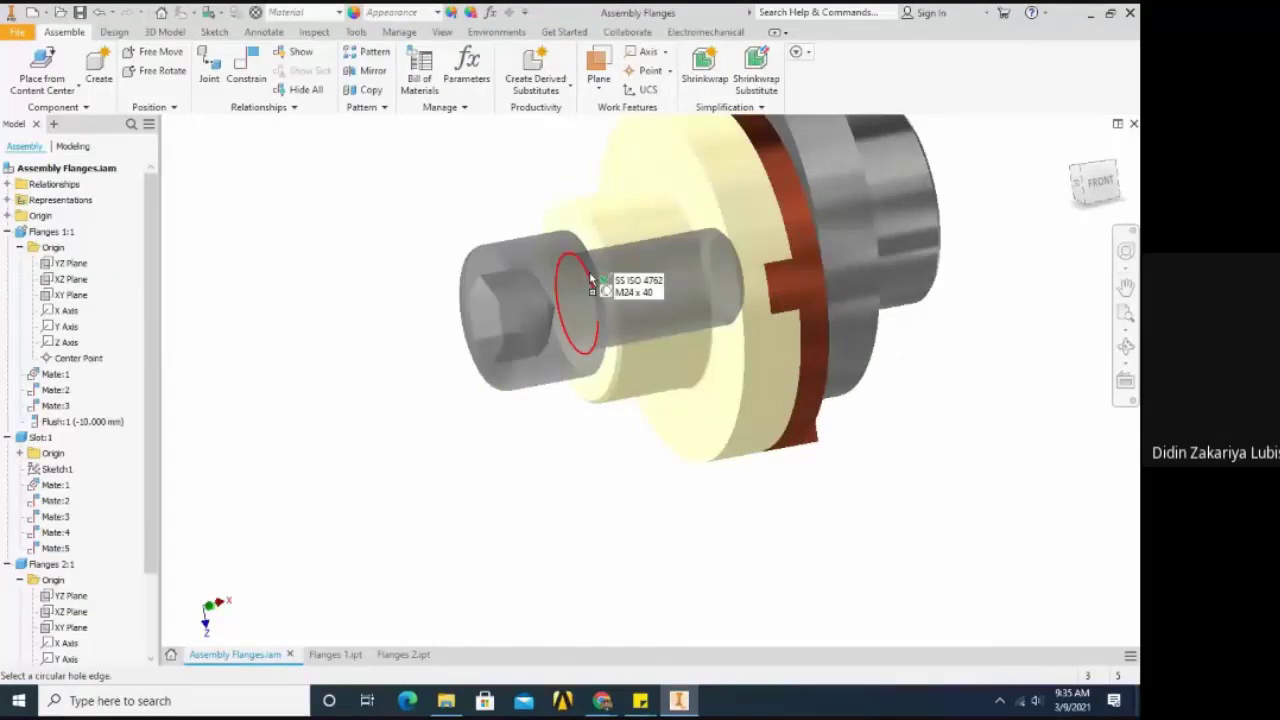
{"action": "left_click", "coordinate": [593, 283]}
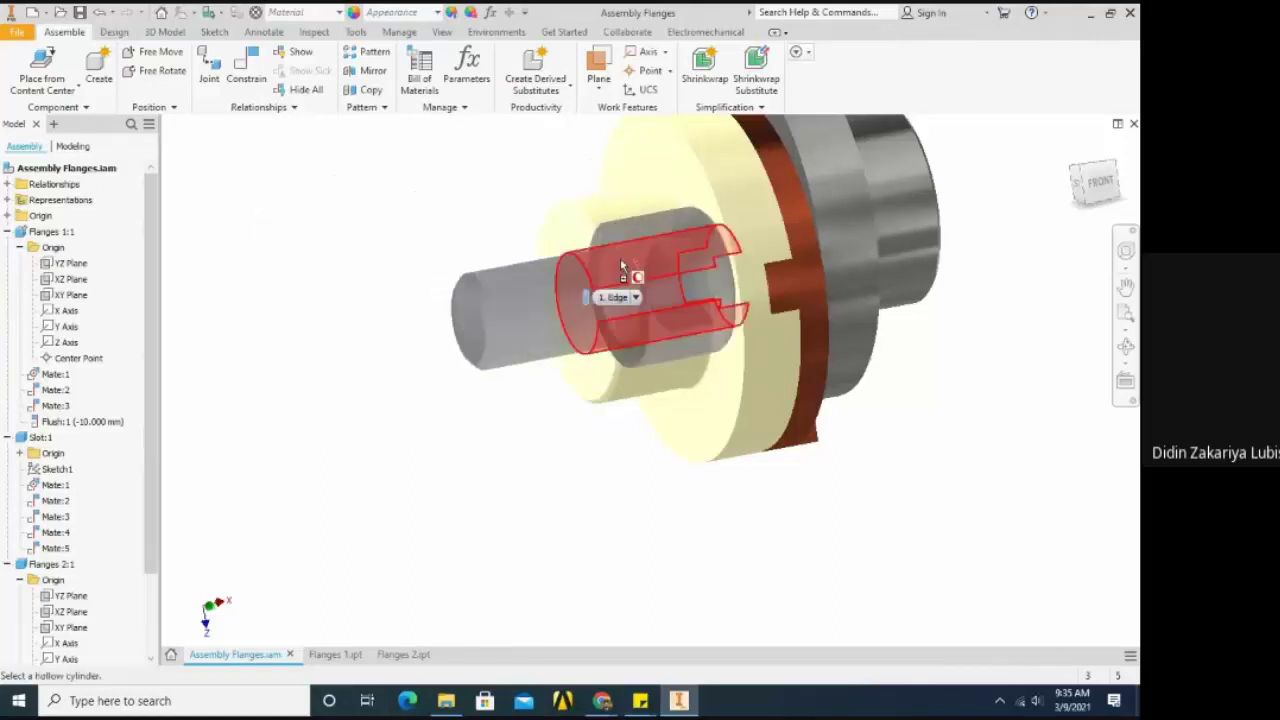
{"action": "left_click", "coordinate": [612, 318]}
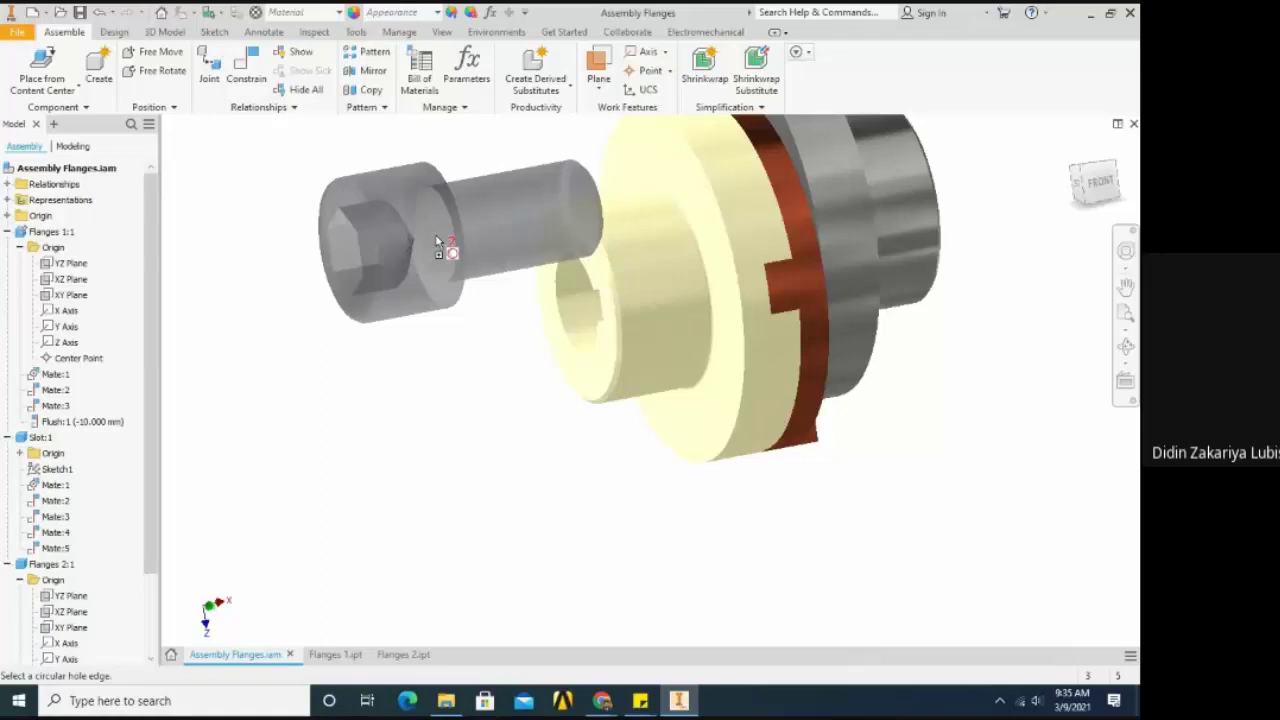
Drop the screw in empty space beside the assembly to open its size table, and enlarge the table window
{"action": "scroll", "coordinate": [437, 245], "scroll_direction": "down", "scroll_amount": 5}
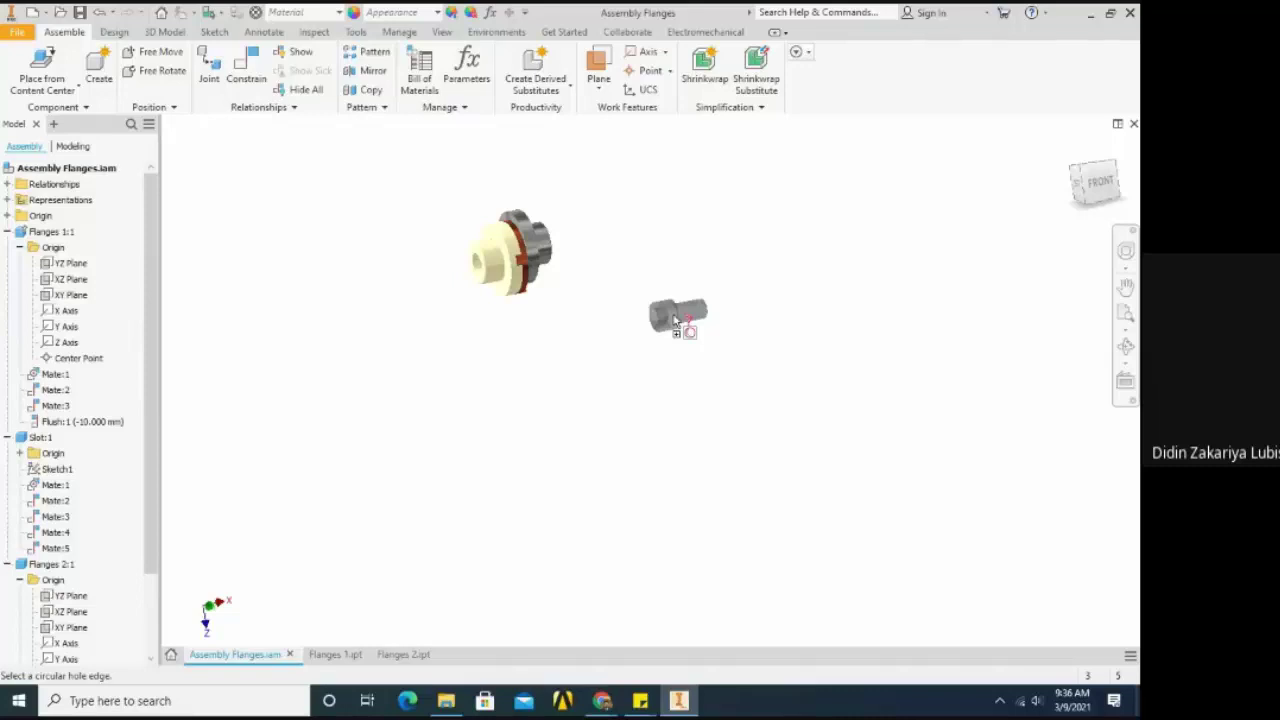
{"action": "scroll", "coordinate": [660, 295], "scroll_direction": "up", "scroll_amount": 5}
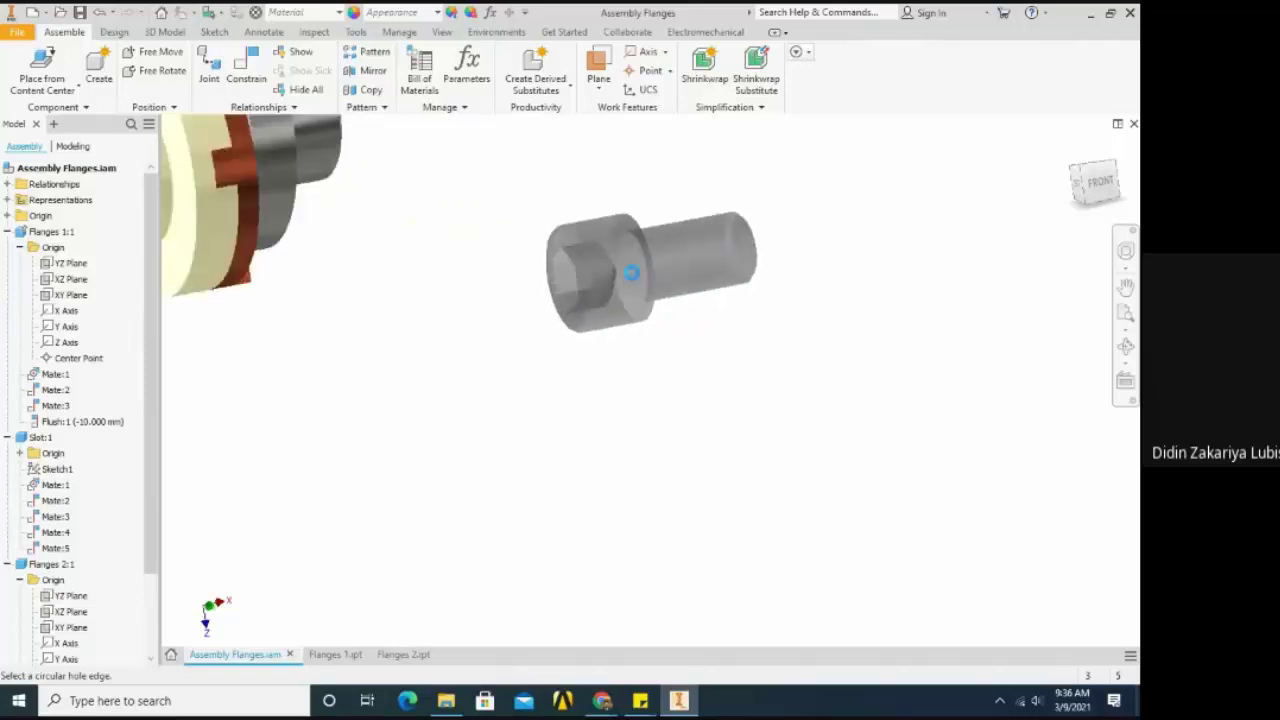
{"action": "scroll", "coordinate": [670, 285], "scroll_direction": "down", "scroll_amount": 5}
{"action": "left_click", "coordinate": [797, 374]}
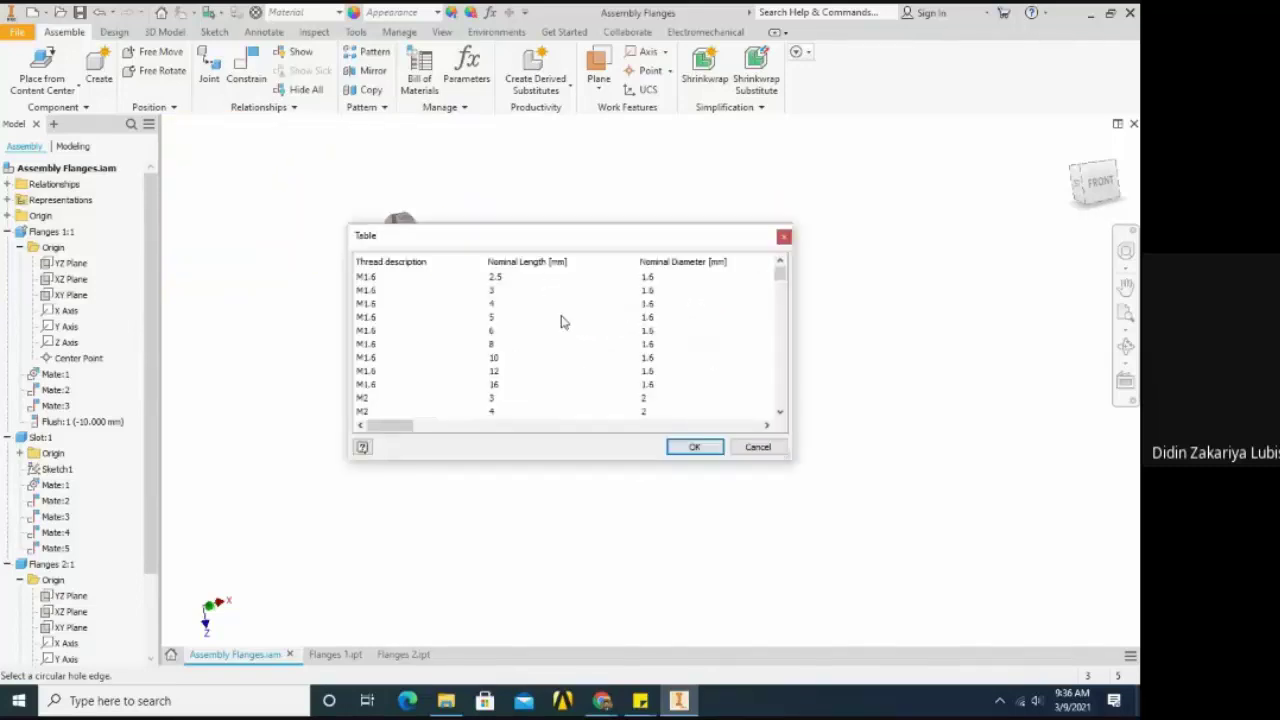
{"action": "left_click_drag", "start_coordinate": [574, 240], "coordinate": [655, 141]}
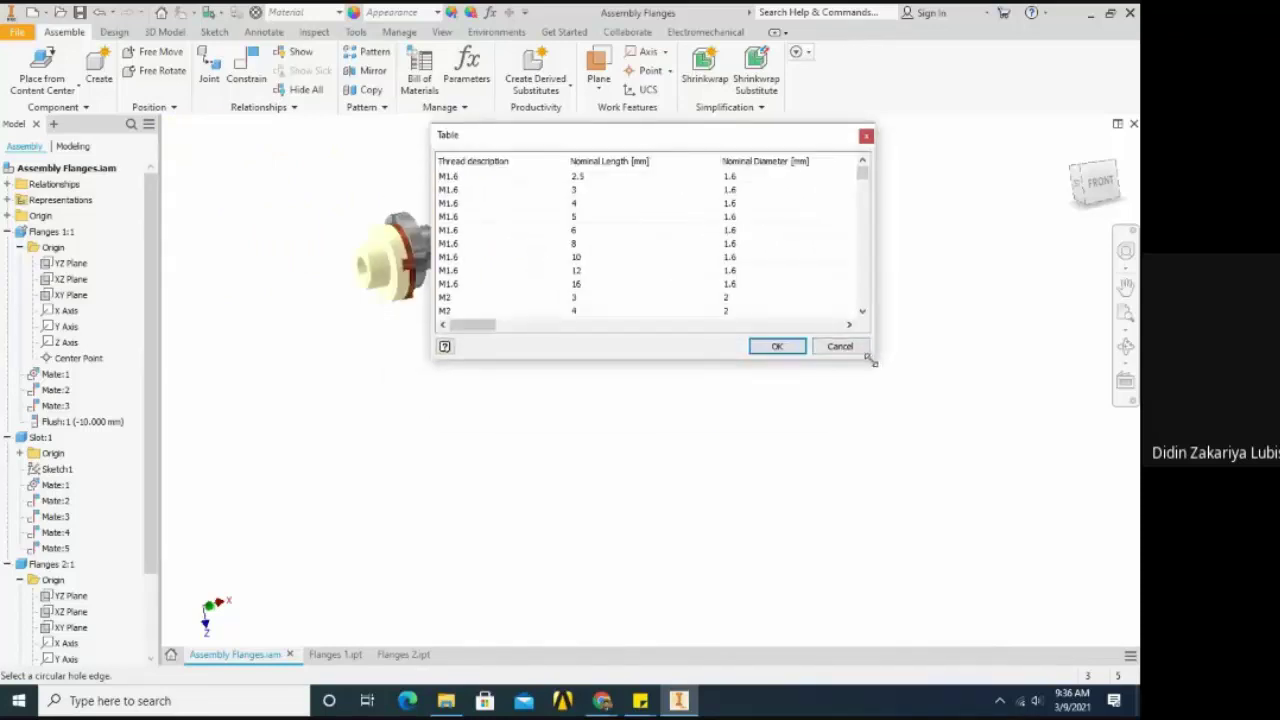
{"action": "left_click_drag", "start_coordinate": [876, 363], "coordinate": [1012, 570]}
{"action": "left_click_drag", "start_coordinate": [743, 135], "coordinate": [622, 133]}
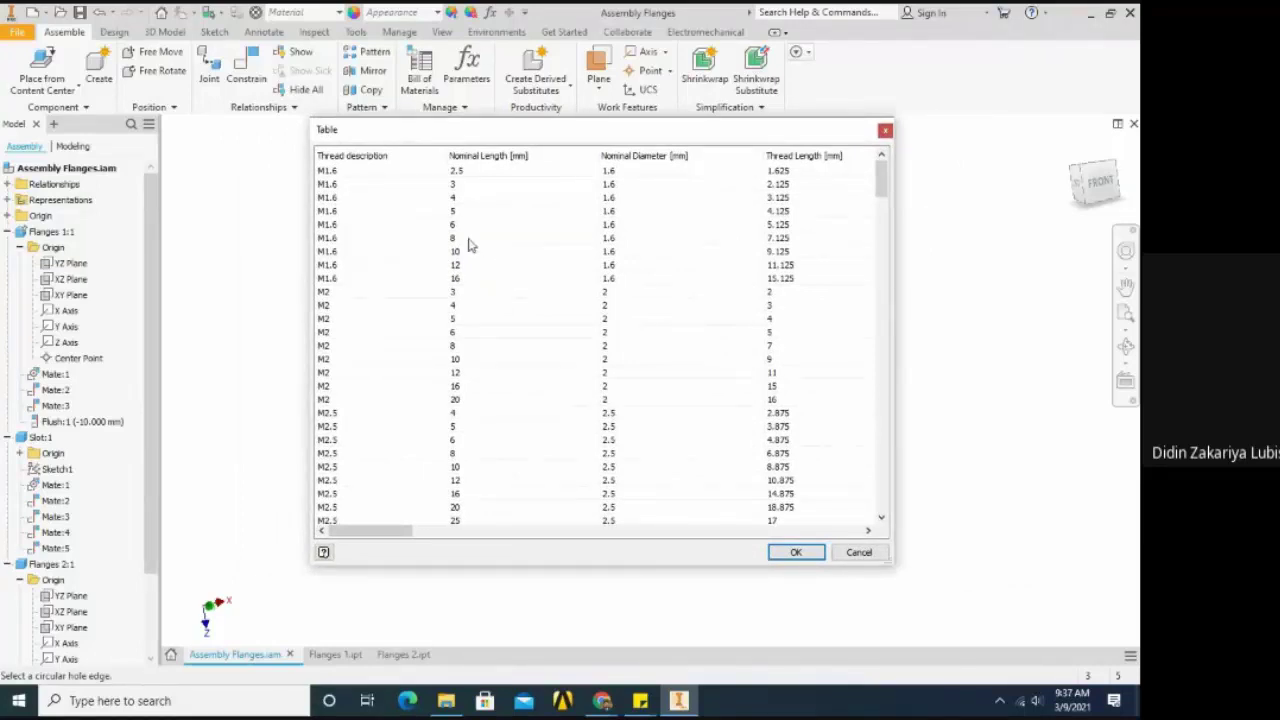
Look through the size table's thread descriptions and nominal lengths from M1.6 to M64, ending at the M10 rows
{"action": "scroll", "coordinate": [405, 323], "scroll_direction": "down", "scroll_amount": 4}
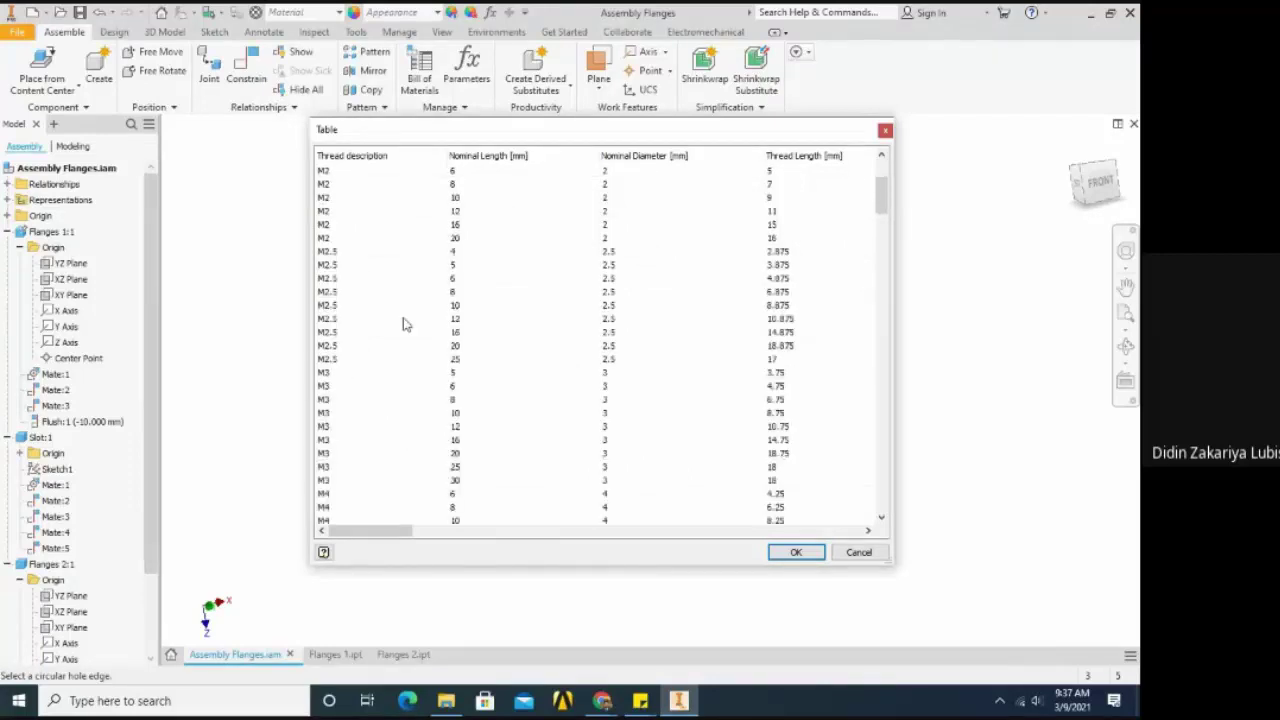
{"action": "scroll", "coordinate": [405, 323], "scroll_direction": "down", "scroll_amount": 20}
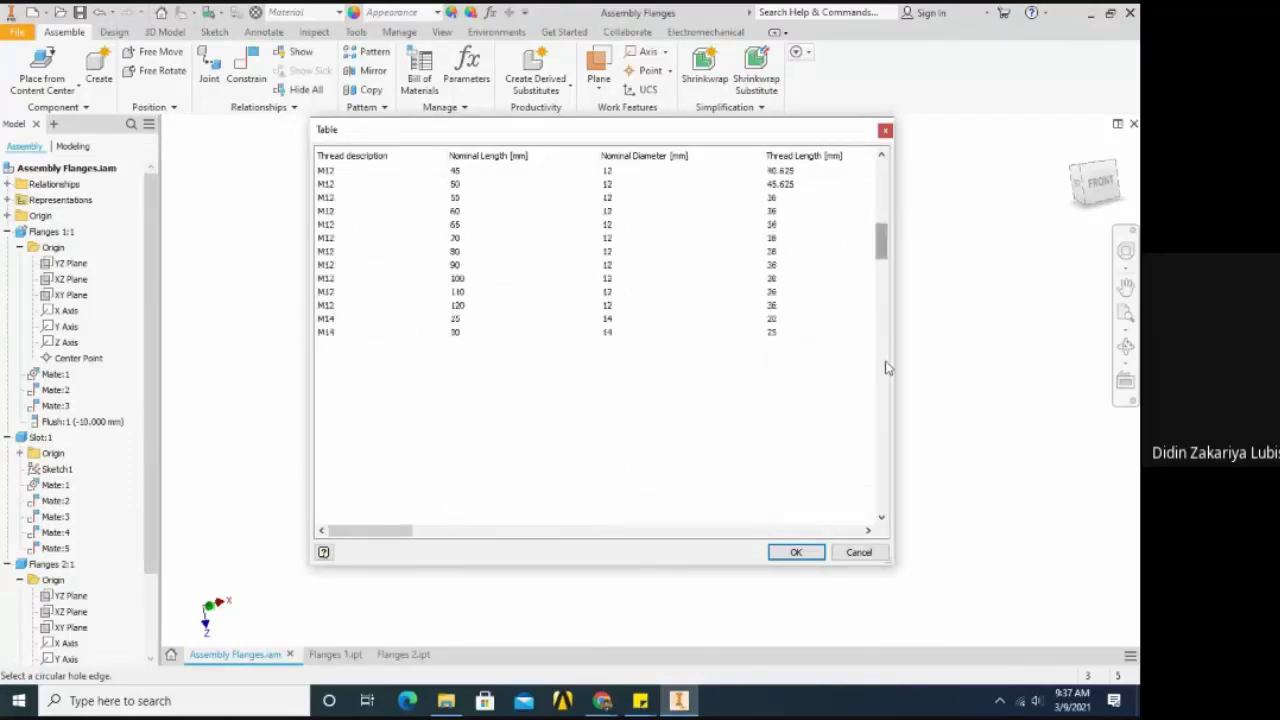
{"action": "scroll", "coordinate": [885, 368], "scroll_direction": "down", "scroll_amount": 15}
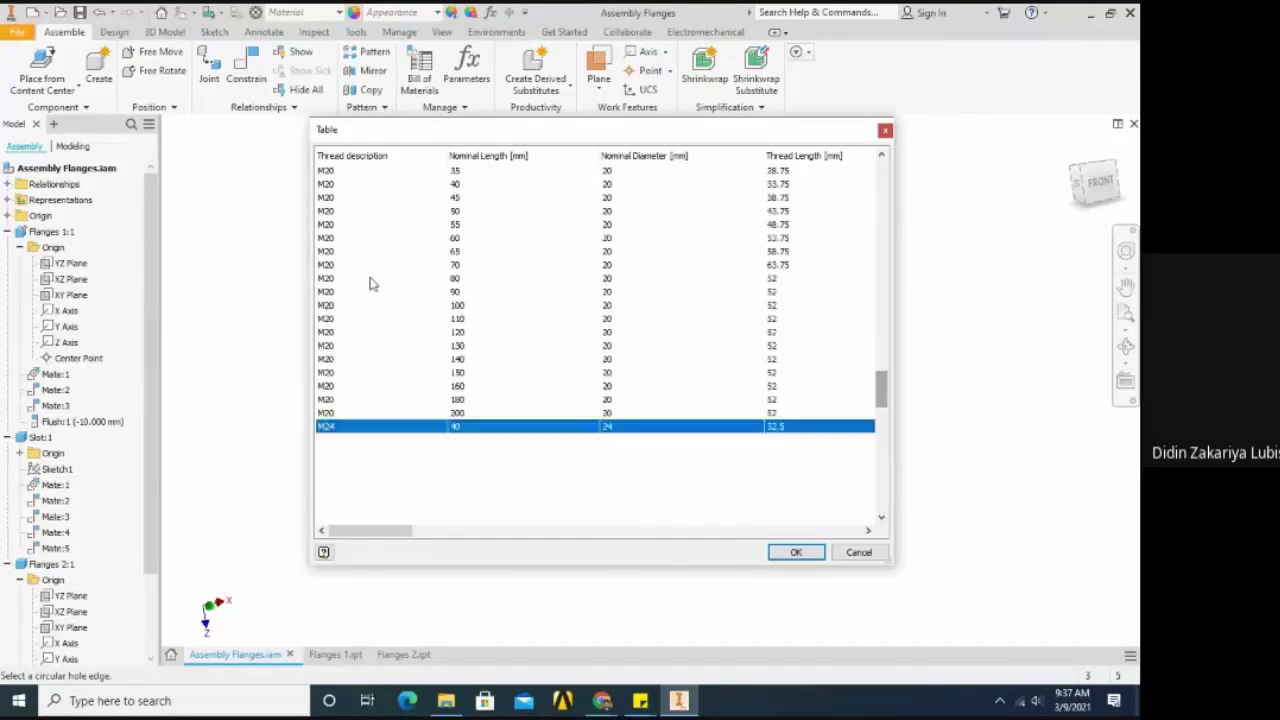
{"action": "scroll", "coordinate": [370, 284], "scroll_direction": "up", "scroll_amount": 12}
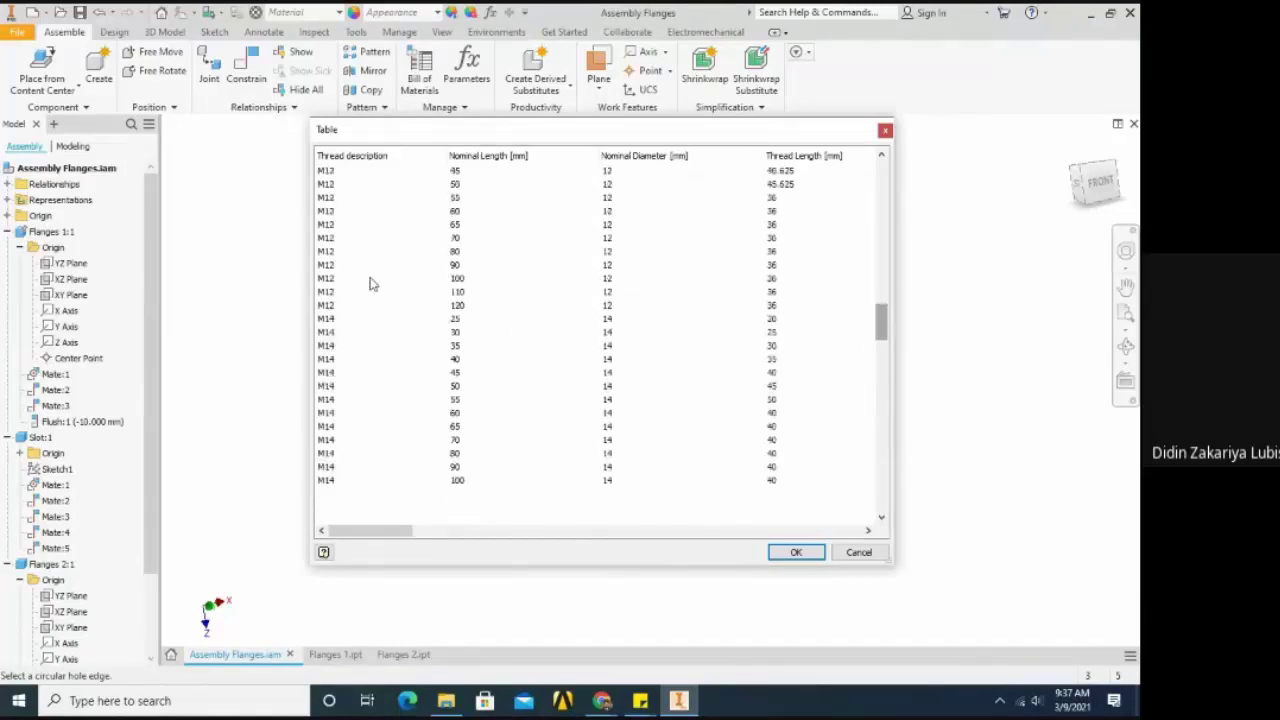
{"action": "scroll", "coordinate": [370, 284], "scroll_direction": "up", "scroll_amount": 2}
{"action": "scroll", "coordinate": [400, 284], "scroll_direction": "down", "scroll_amount": 8}
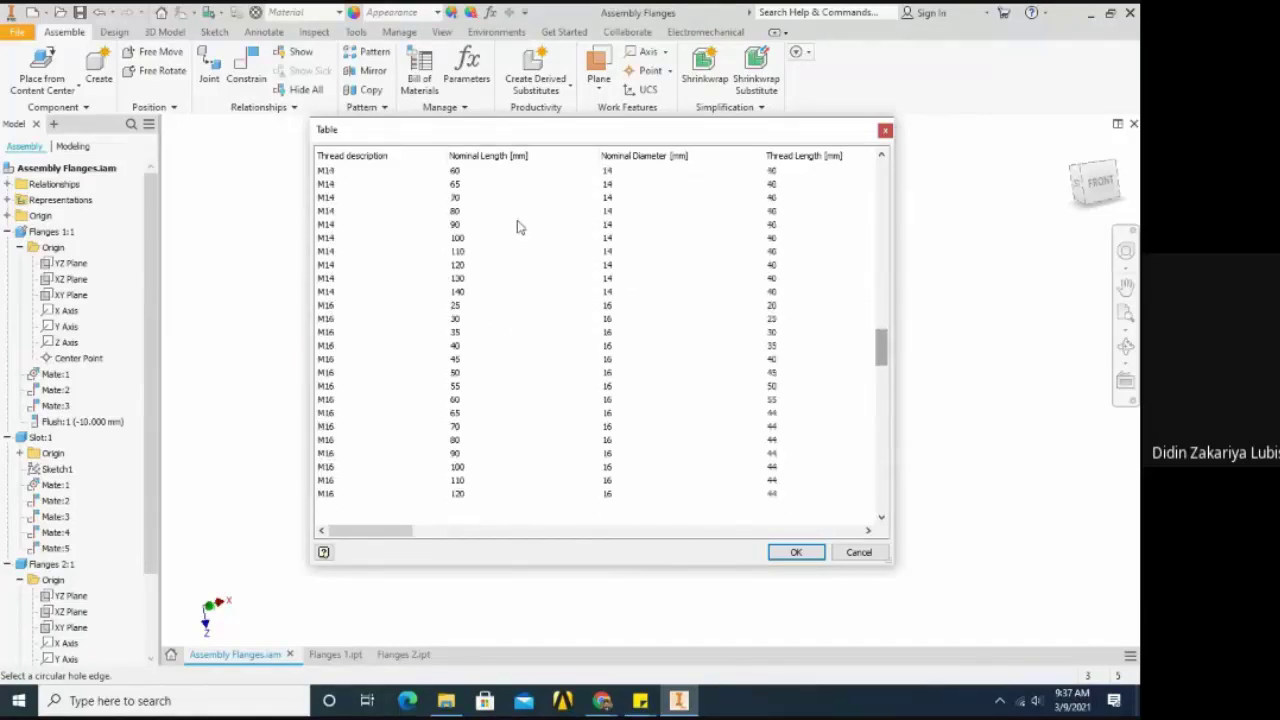
{"action": "left_click_drag", "start_coordinate": [588, 132], "coordinate": [653, 190]}
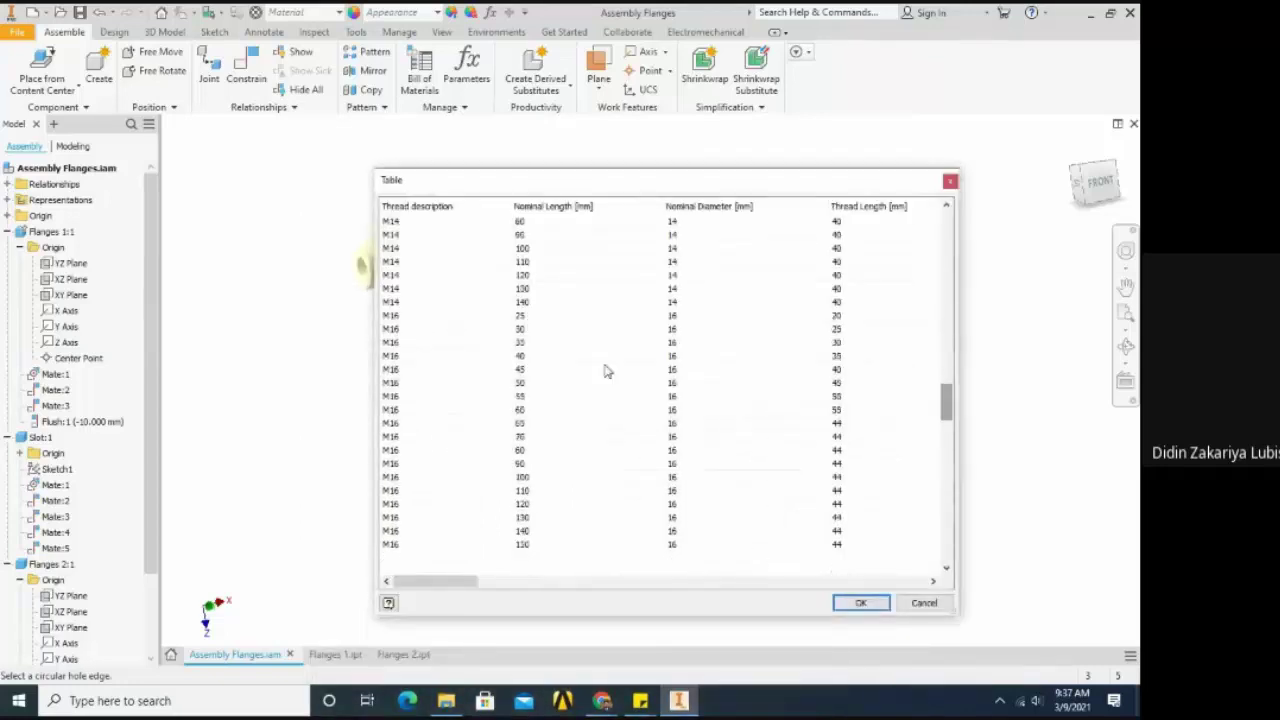
{"action": "scroll", "coordinate": [620, 360], "scroll_direction": "down", "scroll_amount": 15}
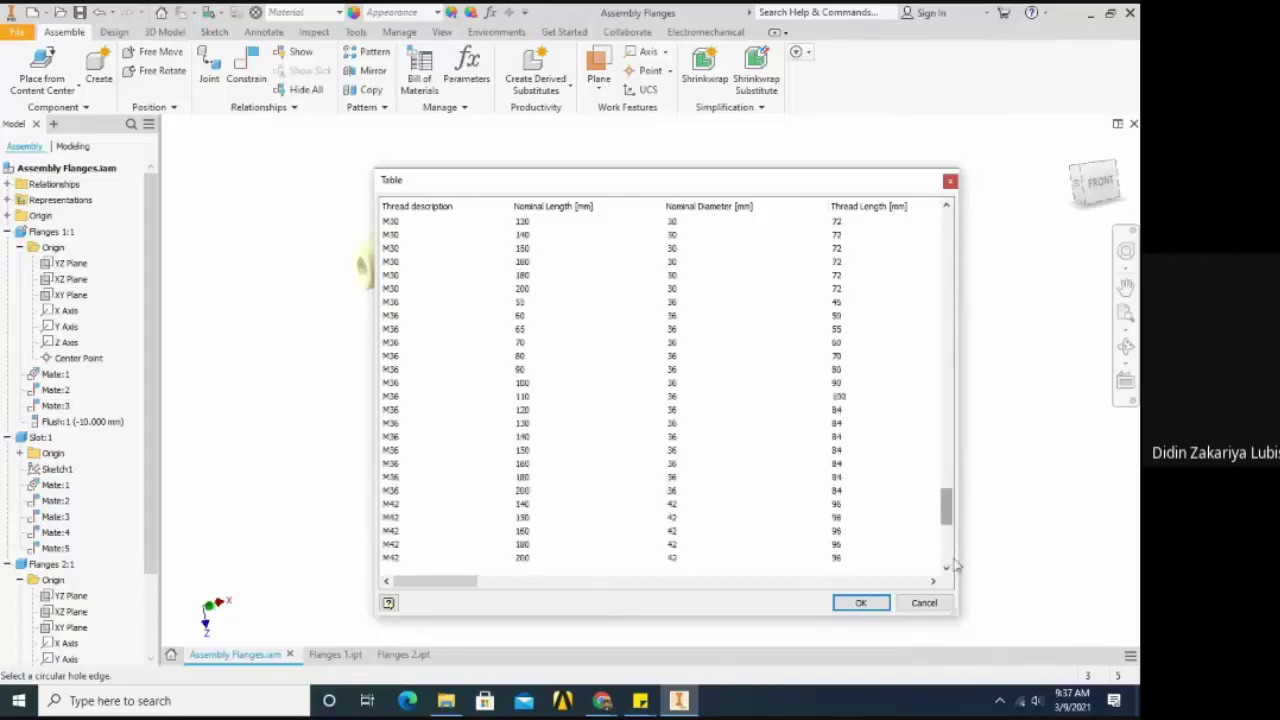
{"action": "scroll", "coordinate": [946, 540], "scroll_direction": "down", "scroll_amount": 8}
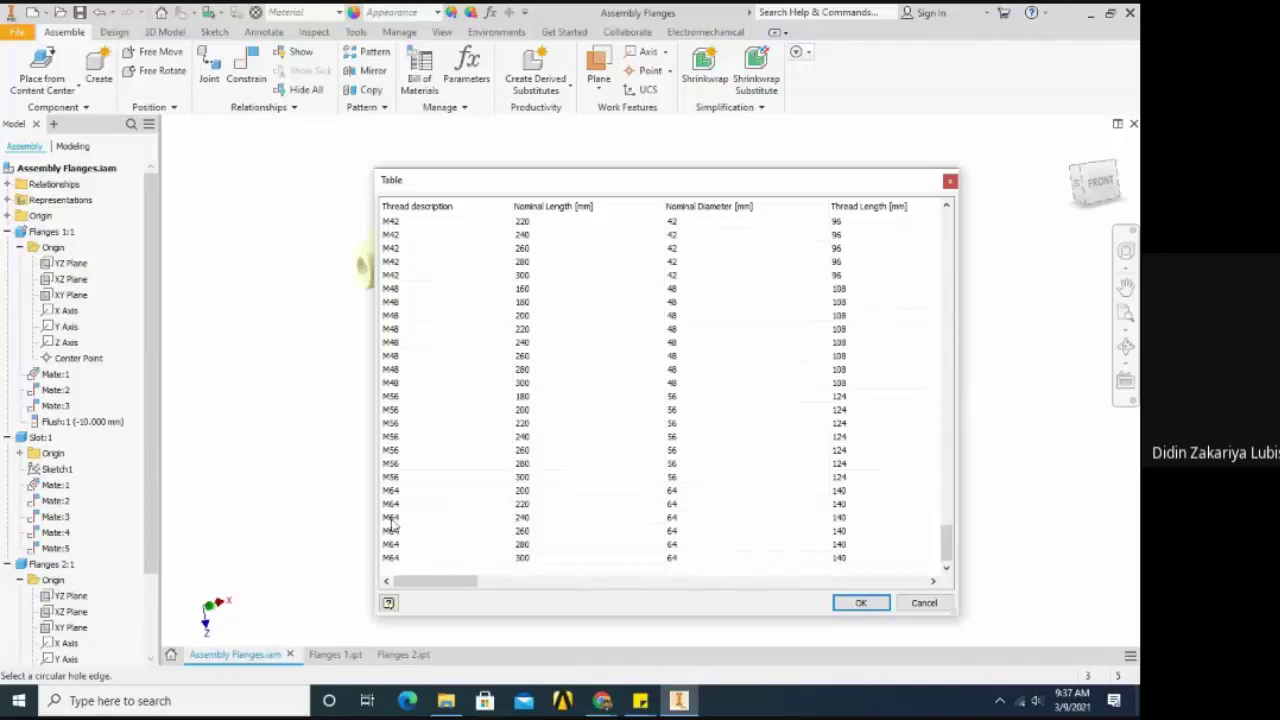
{"action": "scroll", "coordinate": [402, 405], "scroll_direction": "up", "scroll_amount": 5}
{"action": "scroll", "coordinate": [402, 383], "scroll_direction": "up", "scroll_amount": 10}
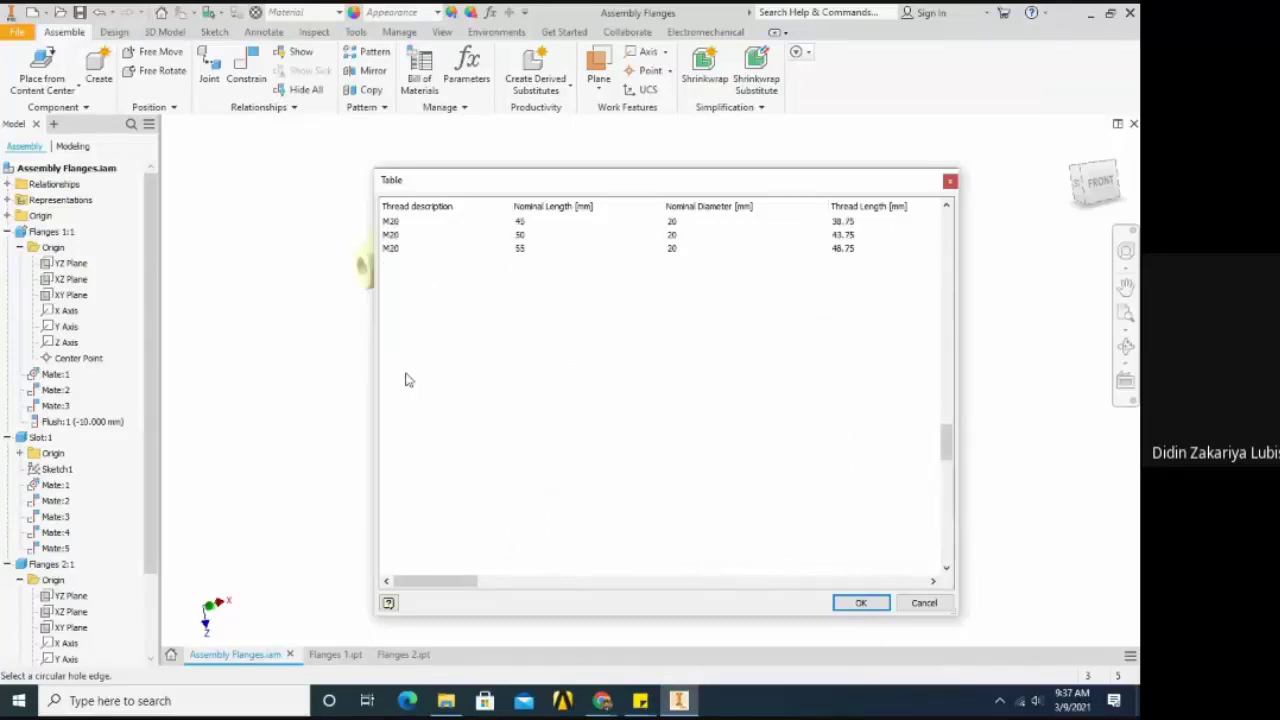
{"action": "scroll", "coordinate": [407, 390], "scroll_direction": "up", "scroll_amount": 2}
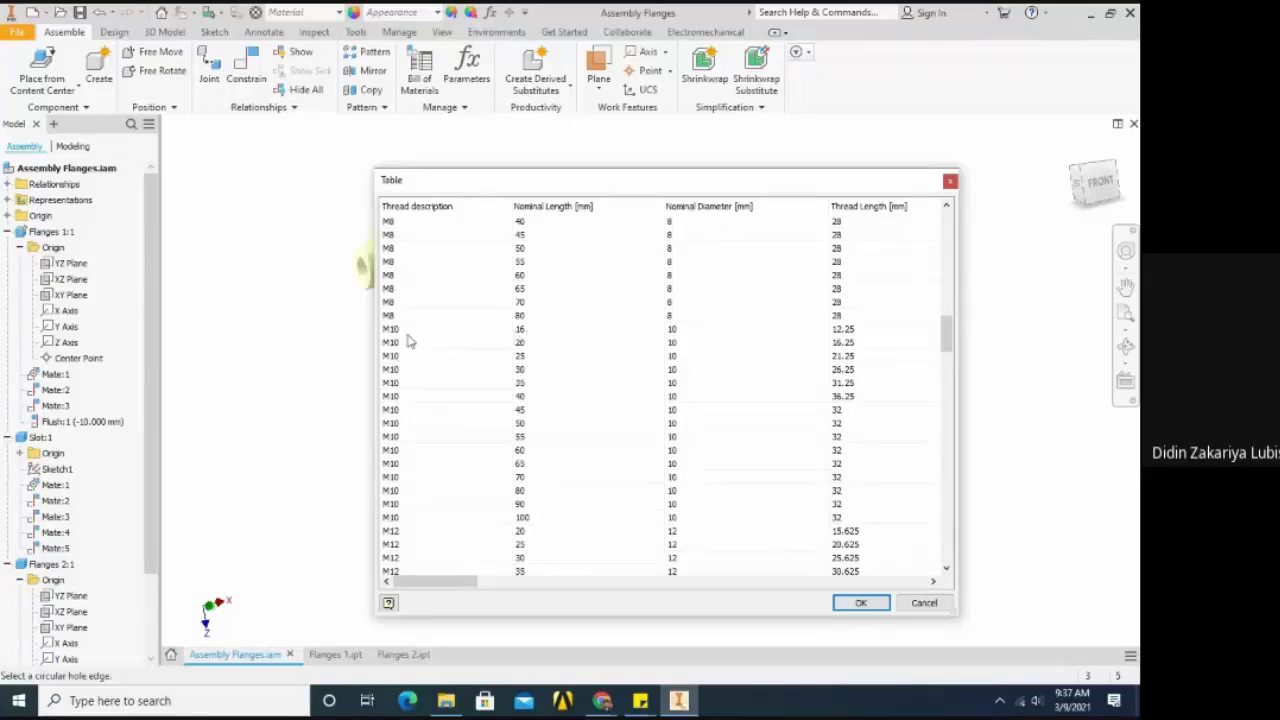
Compare the M10 sizes by selecting the rows with nominal lengths 16, 65 and 20 mm
{"action": "left_click", "coordinate": [517, 332]}
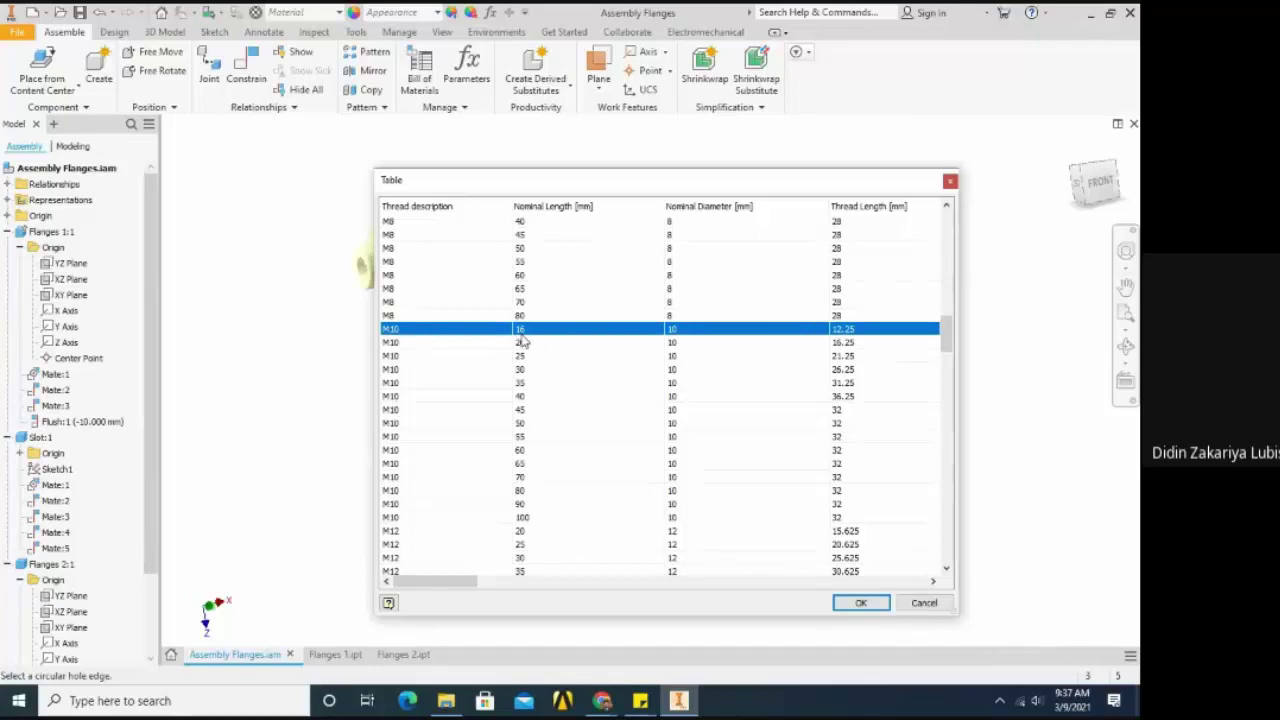
{"action": "left_click_drag", "start_coordinate": [522, 345], "coordinate": [524, 466]}
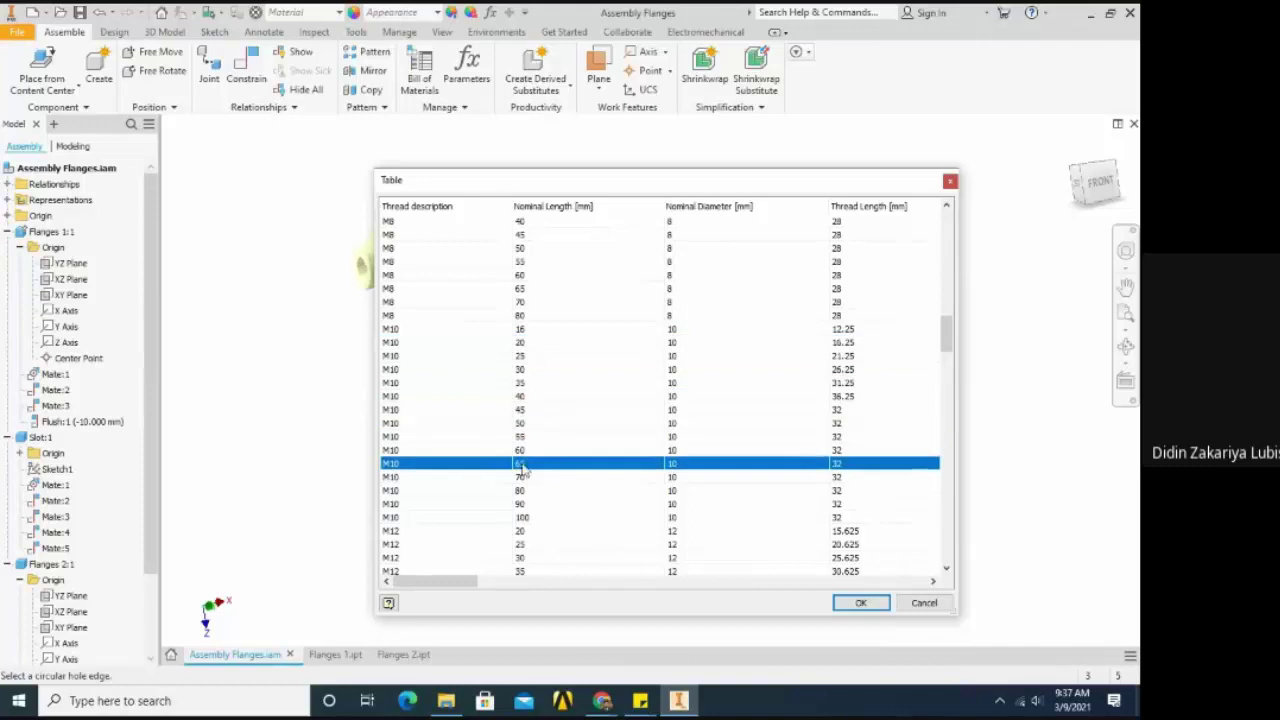
{"action": "left_click", "coordinate": [527, 332]}
{"action": "left_click", "coordinate": [527, 345]}
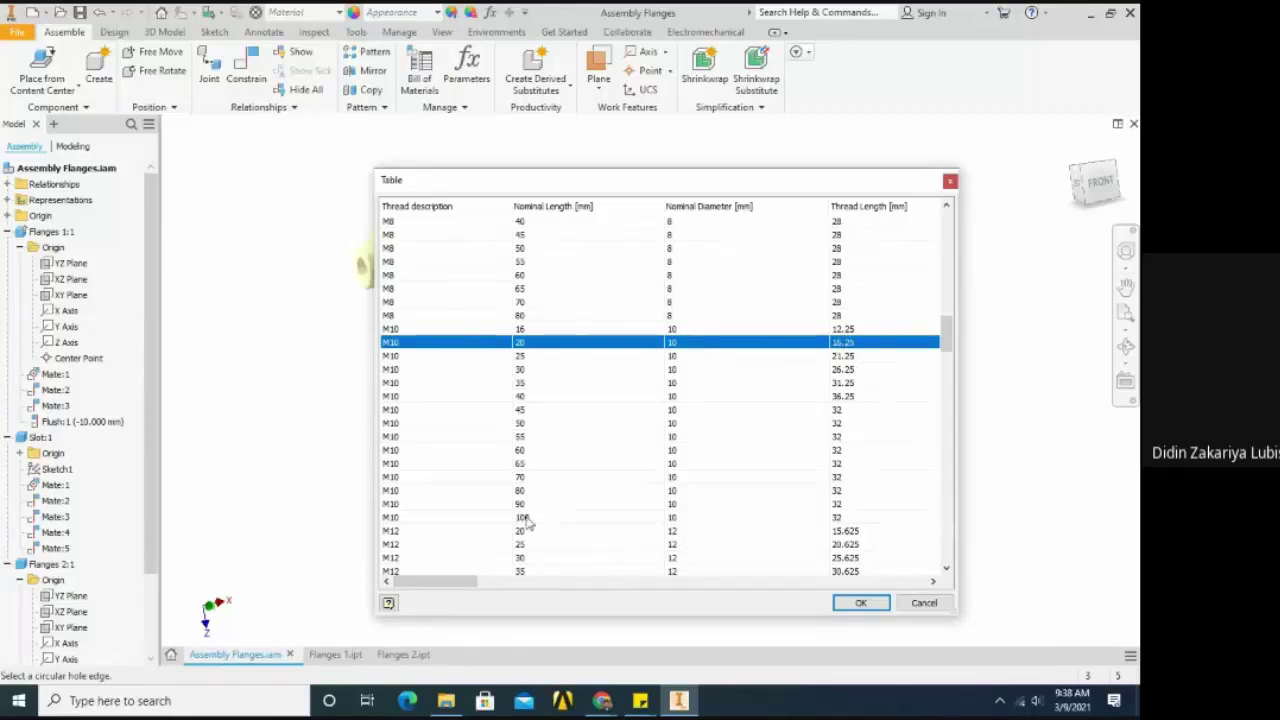
Examine the thread length, width across flats, head diameter and head height columns for the M10 and smaller screw rows
{"action": "left_click_drag", "start_coordinate": [472, 585], "coordinate": [509, 584]}
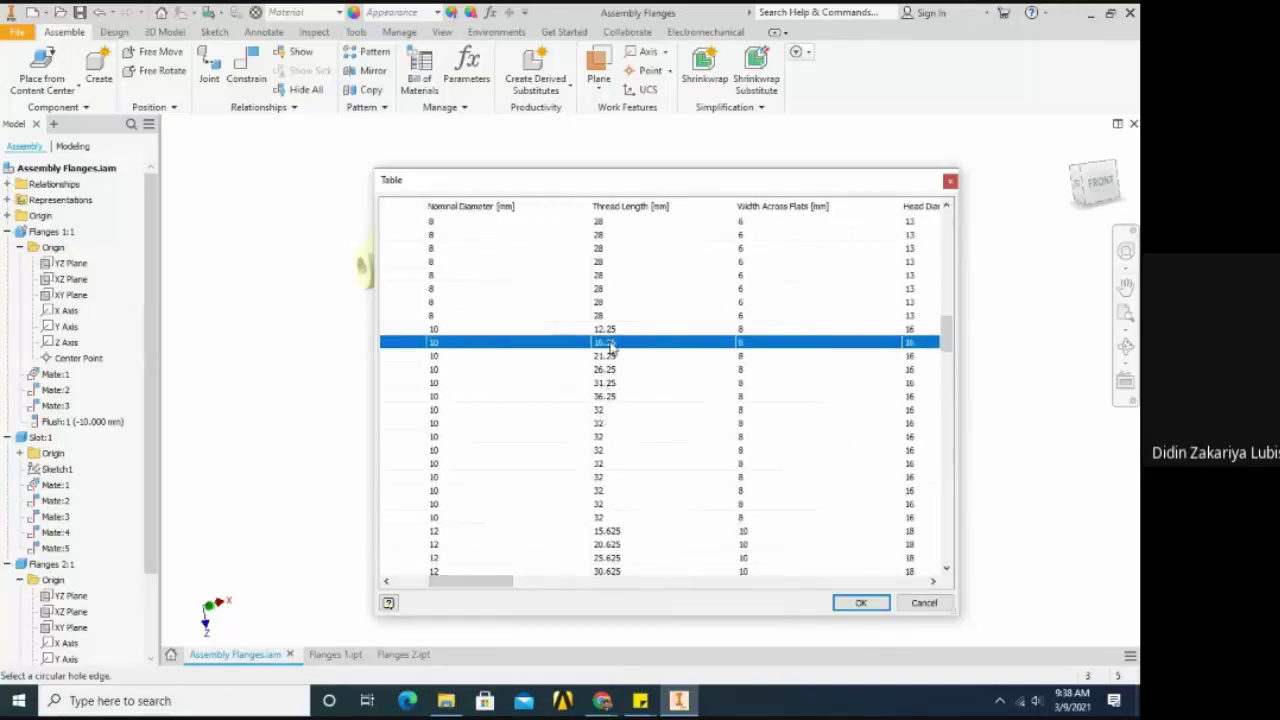
{"action": "left_click_drag", "start_coordinate": [500, 583], "coordinate": [543, 582]}
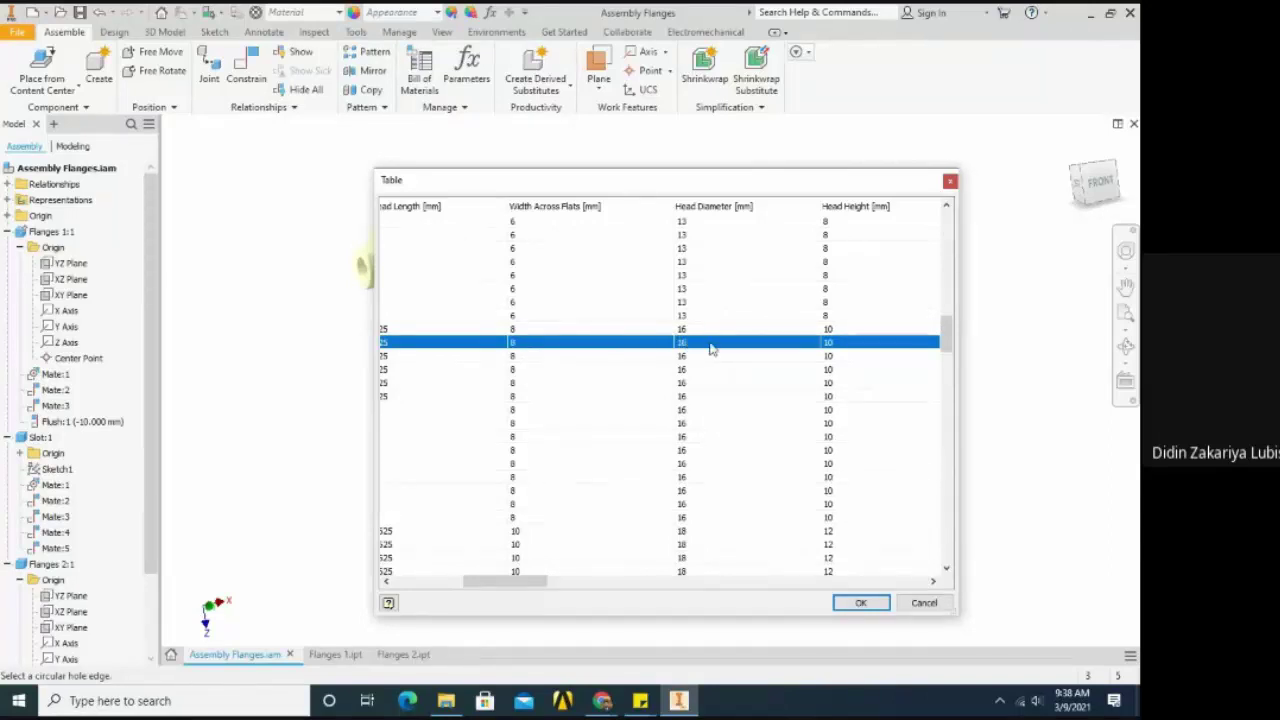
{"action": "scroll", "coordinate": [826, 343], "scroll_direction": "up", "scroll_amount": 1}
{"action": "left_click", "coordinate": [838, 331]}
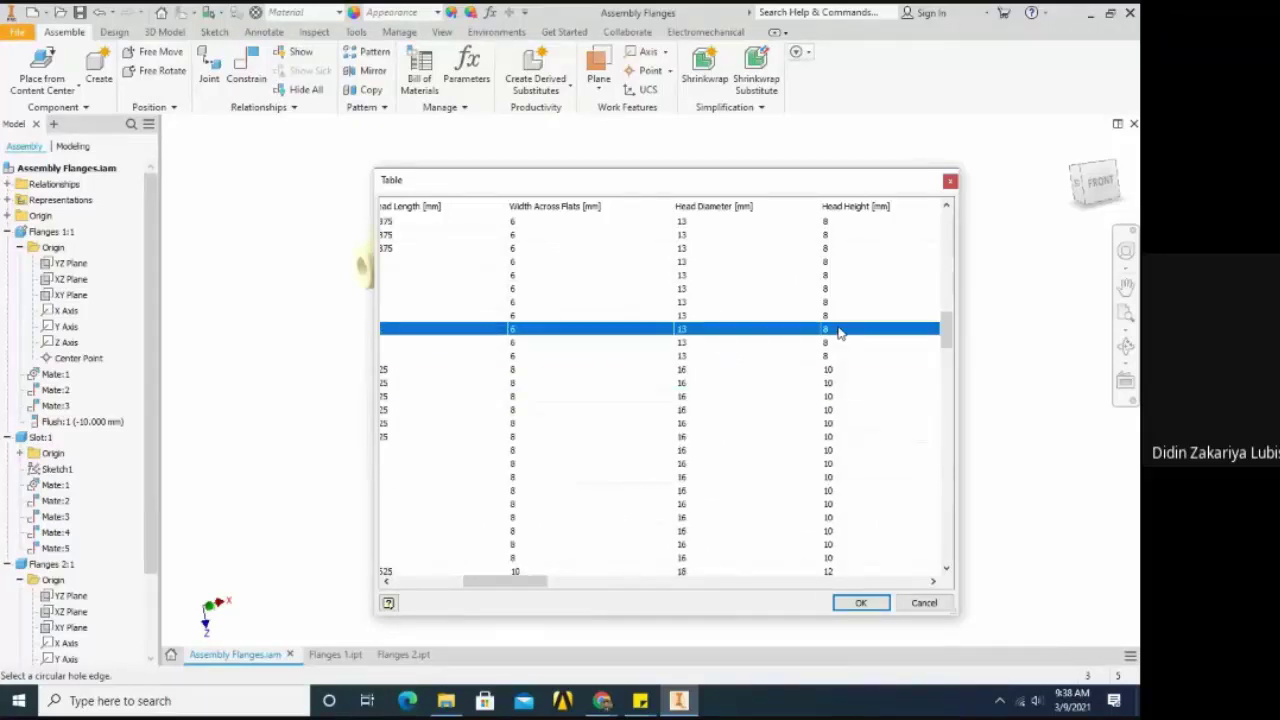
{"action": "scroll", "coordinate": [838, 331], "scroll_direction": "up", "scroll_amount": 7}
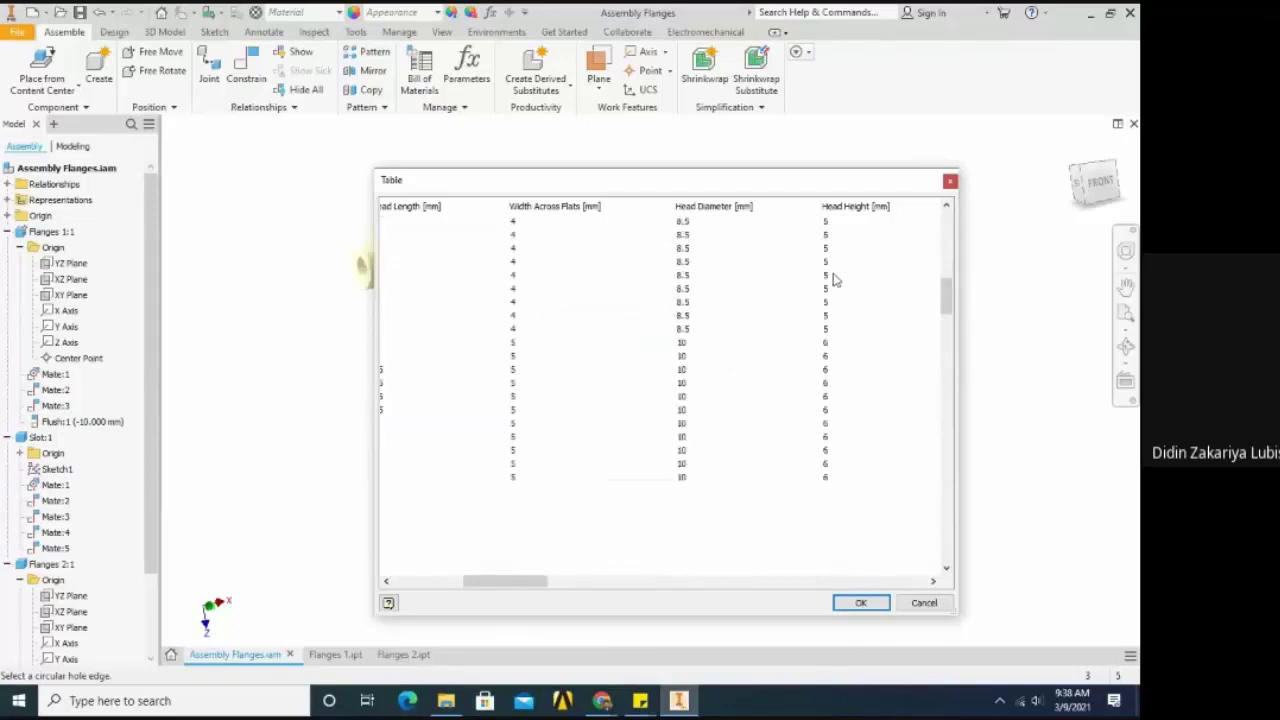
{"action": "left_click", "coordinate": [835, 275]}
{"action": "scroll", "coordinate": [848, 343], "scroll_direction": "down", "scroll_amount": 3}
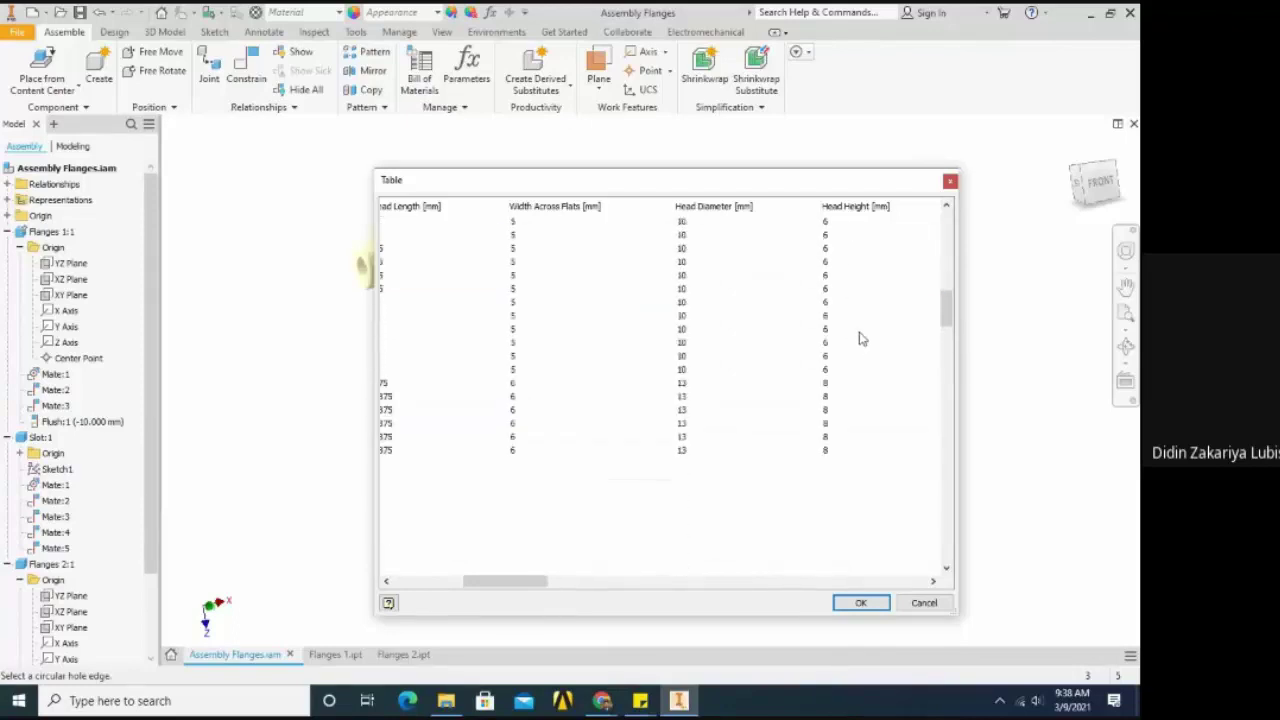
{"action": "left_click", "coordinate": [860, 333]}
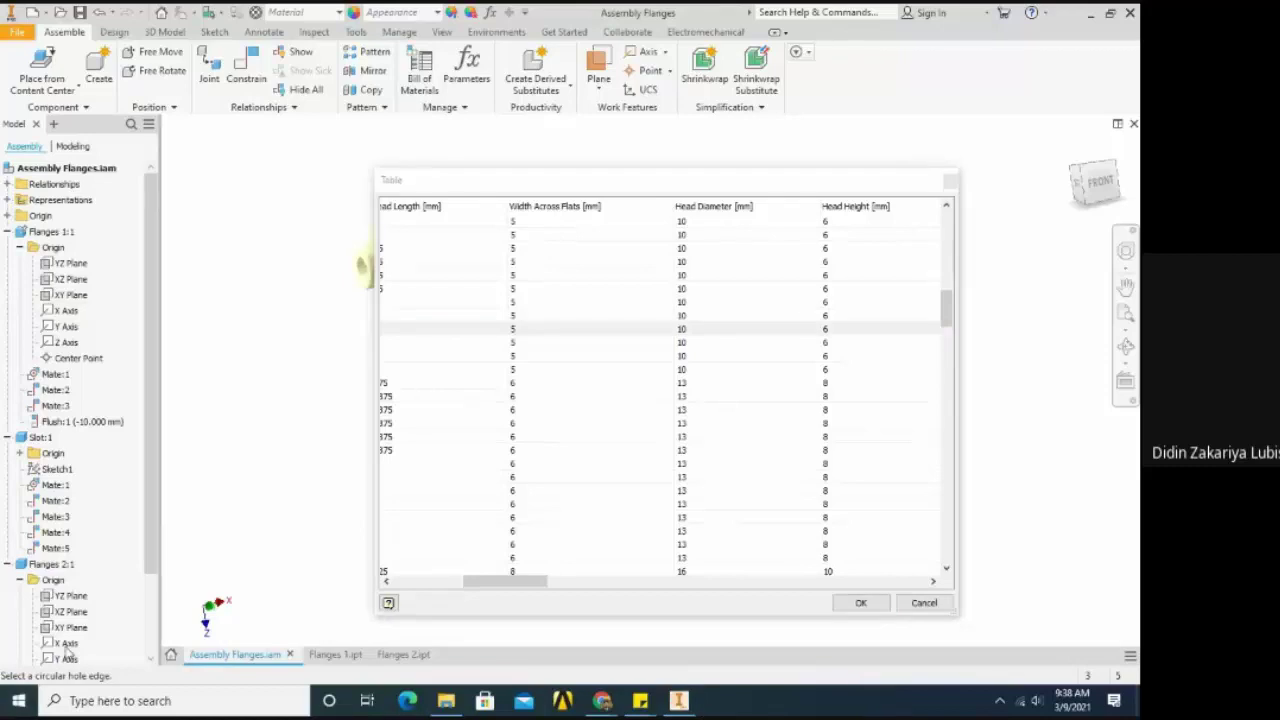
Switch to Paint with a blank canvas
{"action": "left_click", "coordinate": [24, 704]}
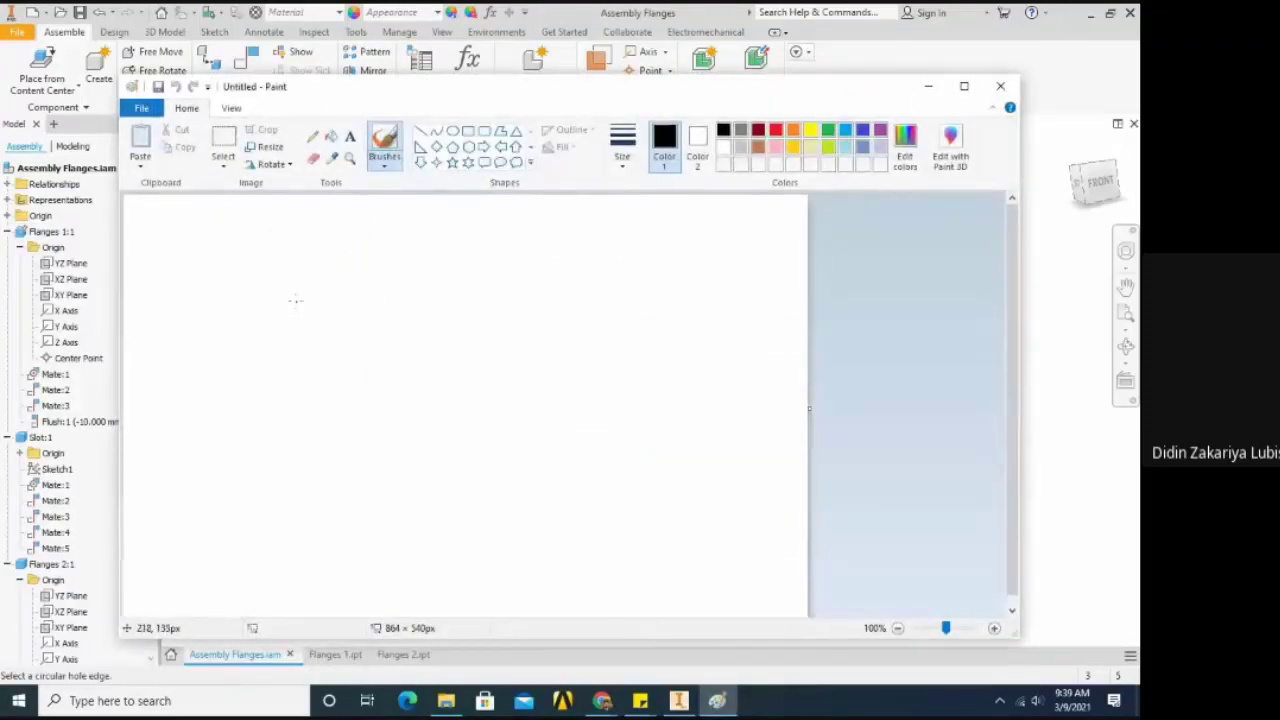
Sketch the cross-section outline of an upper block with a counterbored hole, its narrower shaft walls running down to the base line
{"action": "mouse_move", "coordinate": [295, 298]}
{"action": "left_mouse_down"}
{"action": "mouse_move", "coordinate": [295, 337]}
{"action": "mouse_move", "coordinate": [445, 338]}
{"action": "mouse_move", "coordinate": [446, 285]}
{"action": "left_mouse_up"}
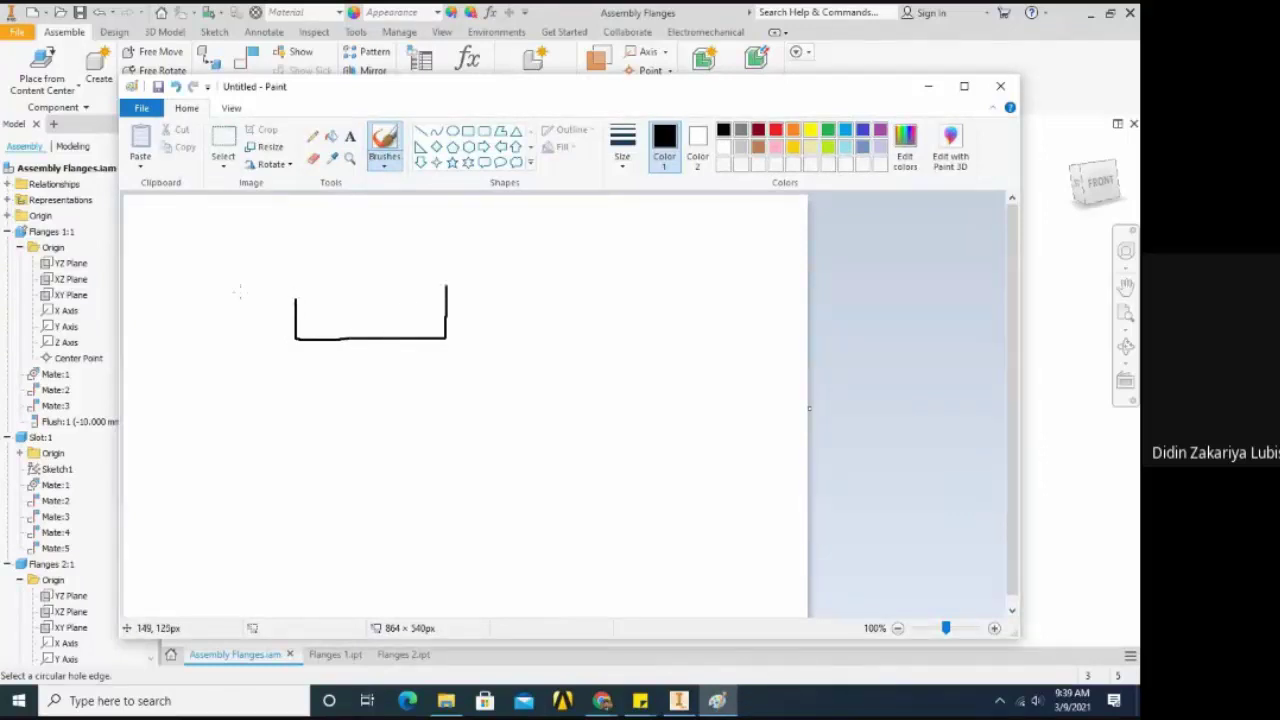
{"action": "mouse_move", "coordinate": [203, 283]}
{"action": "left_mouse_down"}
{"action": "mouse_move", "coordinate": [606, 285]}
{"action": "mouse_move", "coordinate": [648, 462]}
{"action": "left_mouse_up"}
{"action": "left_click_drag", "start_coordinate": [203, 283], "coordinate": [200, 497]}
{"action": "left_click_drag", "start_coordinate": [294, 284], "coordinate": [341, 460]}
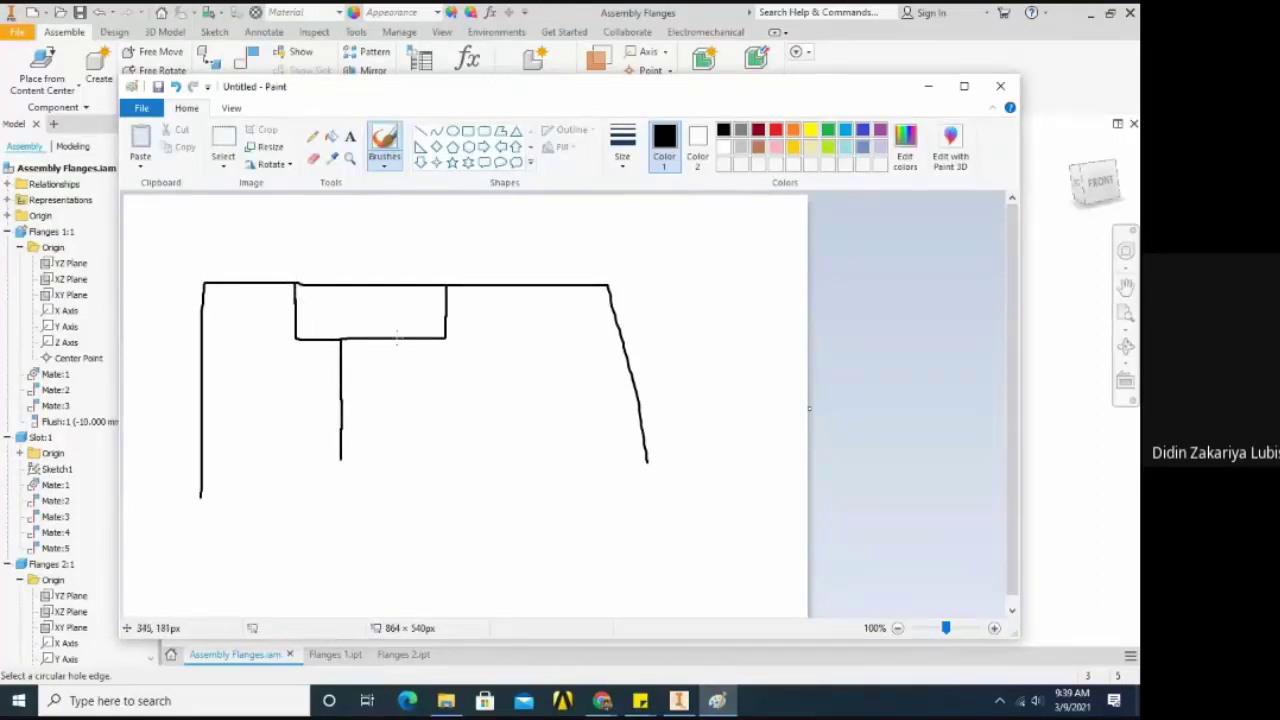
{"action": "left_click_drag", "start_coordinate": [396, 339], "coordinate": [394, 487]}
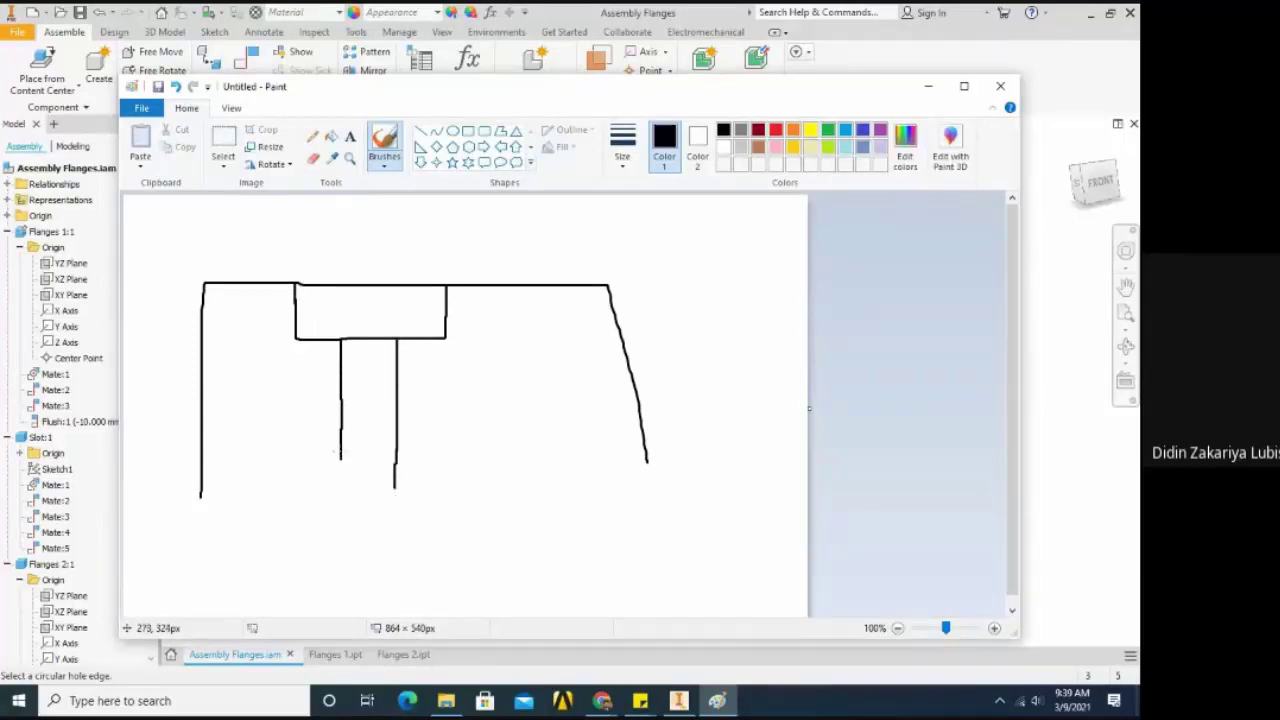
{"action": "left_click_drag", "start_coordinate": [338, 452], "coordinate": [343, 477]}
{"action": "left_click_drag", "start_coordinate": [201, 497], "coordinate": [646, 481]}
Hatch the upper block's section on the left side of the counterbored hole with diagonal strokes
{"action": "left_click_drag", "start_coordinate": [203, 318], "coordinate": [233, 286]}
{"action": "left_click_drag", "start_coordinate": [201, 360], "coordinate": [251, 290]}
{"action": "left_click_drag", "start_coordinate": [189, 400], "coordinate": [278, 290]}
{"action": "left_click_drag", "start_coordinate": [207, 433], "coordinate": [293, 318]}
{"action": "left_click_drag", "start_coordinate": [204, 478], "coordinate": [305, 346]}
{"action": "left_click_drag", "start_coordinate": [205, 482], "coordinate": [228, 453]}
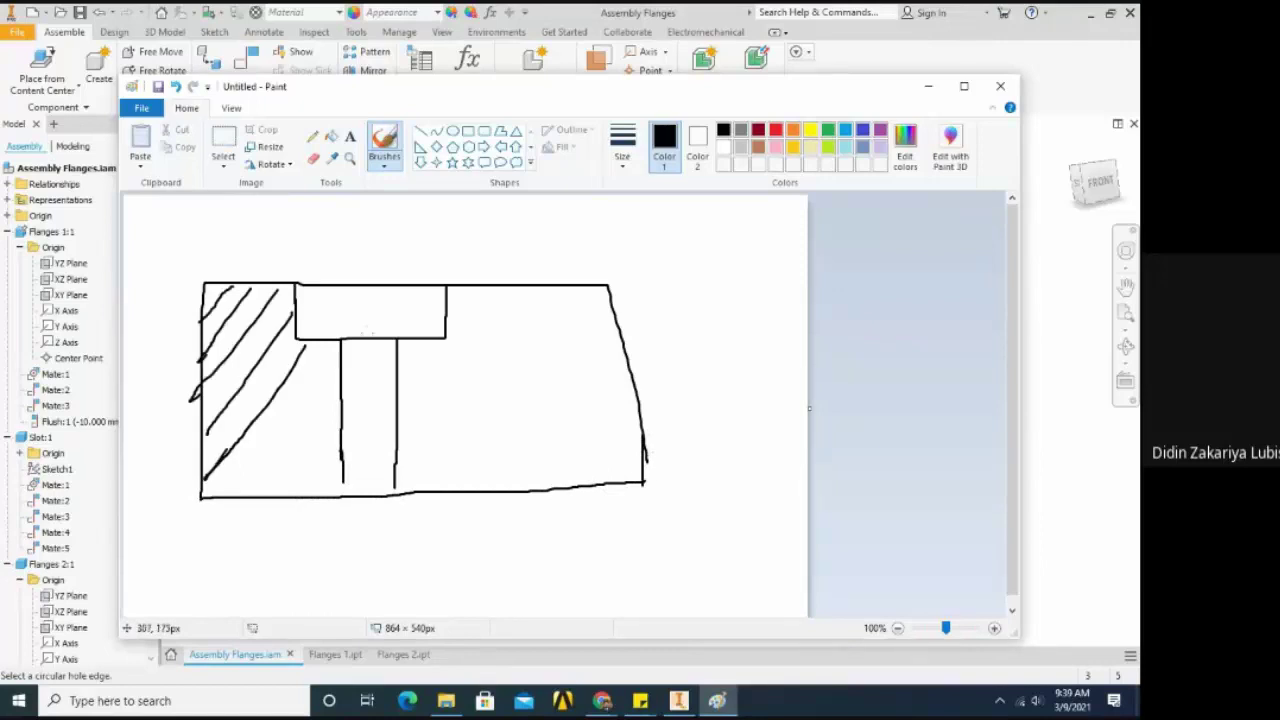
{"action": "left_click_drag", "start_coordinate": [341, 341], "coordinate": [225, 492]}
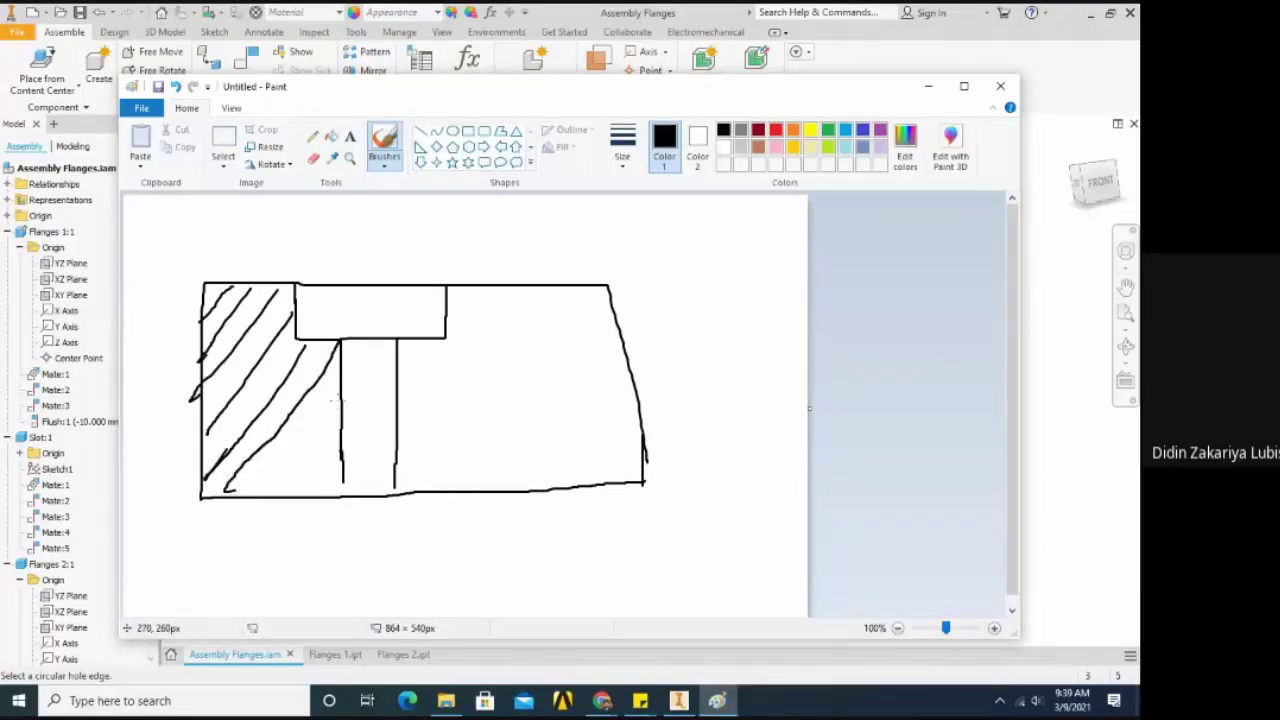
{"action": "left_click_drag", "start_coordinate": [337, 400], "coordinate": [252, 488]}
{"action": "left_click_drag", "start_coordinate": [340, 442], "coordinate": [285, 506]}
{"action": "left_click_drag", "start_coordinate": [340, 472], "coordinate": [318, 506]}
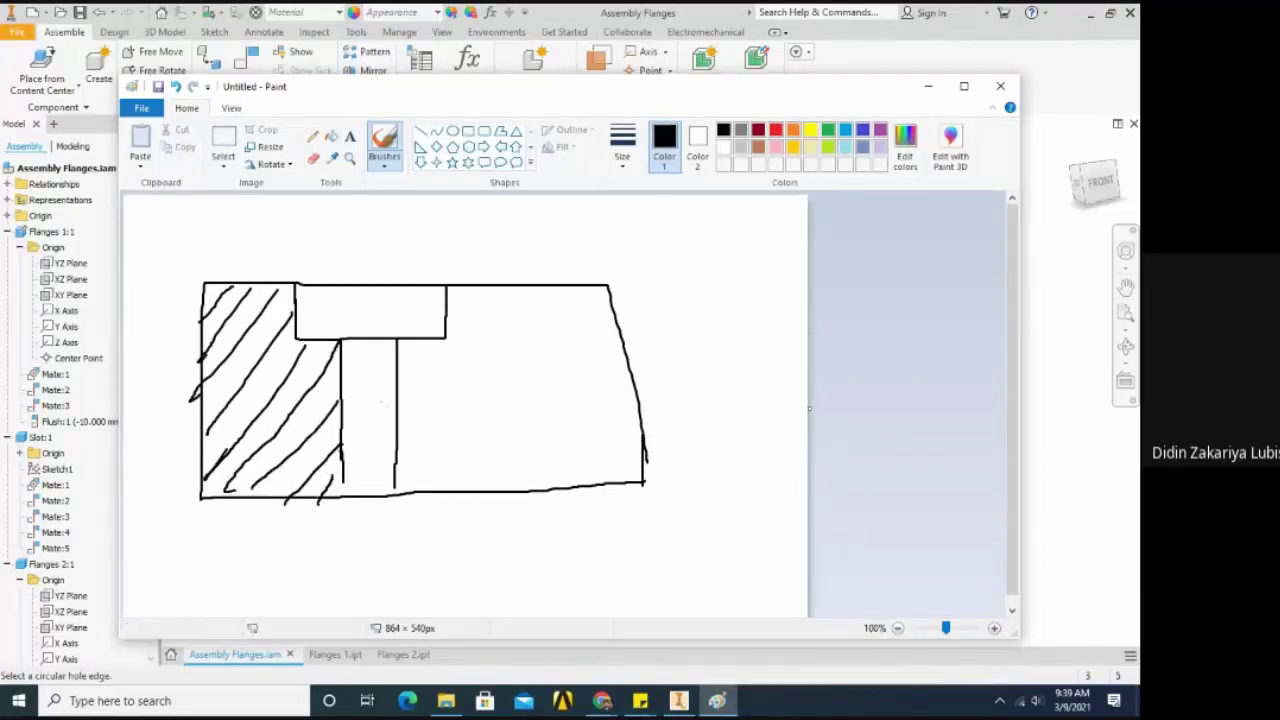
Hatch the upper block's section on the right side of the counterbored hole with diagonal strokes
{"action": "left_click_drag", "start_coordinate": [470, 287], "coordinate": [396, 366]}
{"action": "mouse_move", "coordinate": [486, 292]}
{"action": "left_mouse_down"}
{"action": "mouse_move", "coordinate": [404, 412]}
{"action": "mouse_move", "coordinate": [402, 500]}
{"action": "left_mouse_up"}
{"action": "left_click_drag", "start_coordinate": [544, 289], "coordinate": [457, 491]}
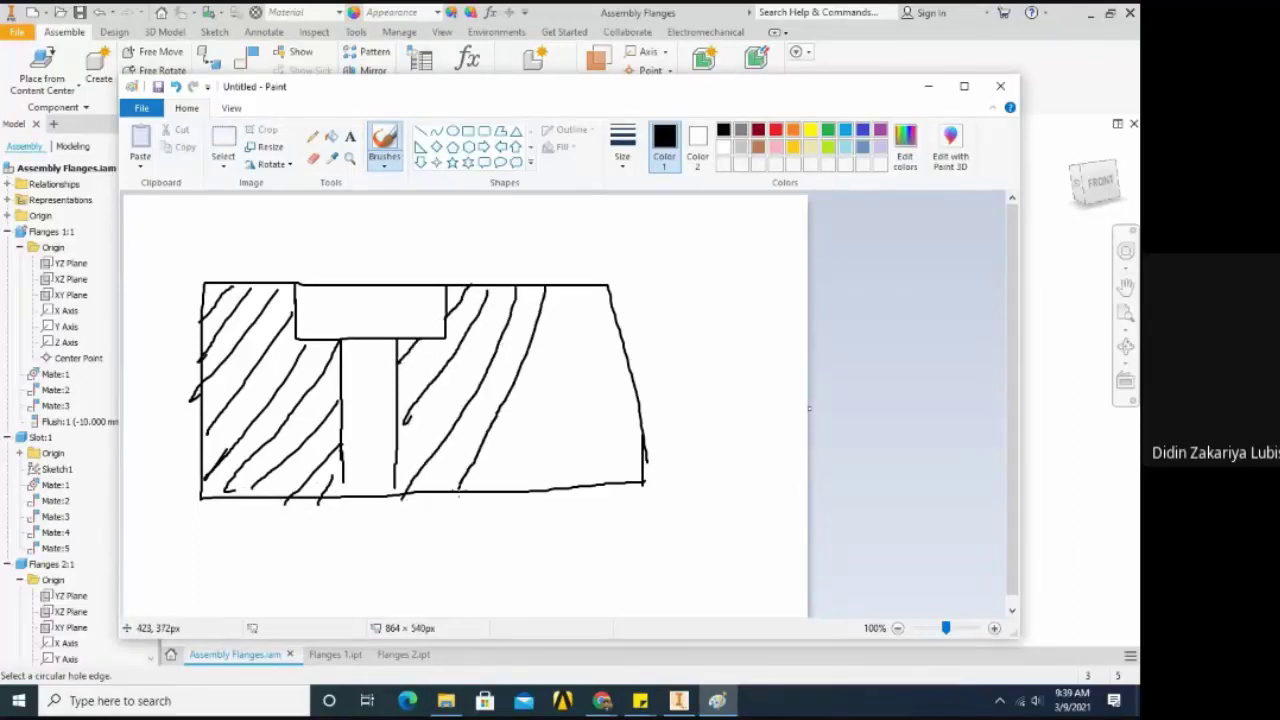
{"action": "left_click_drag", "start_coordinate": [582, 288], "coordinate": [506, 484]}
{"action": "left_click_drag", "start_coordinate": [612, 303], "coordinate": [541, 484]}
{"action": "left_click_drag", "start_coordinate": [618, 388], "coordinate": [578, 488]}
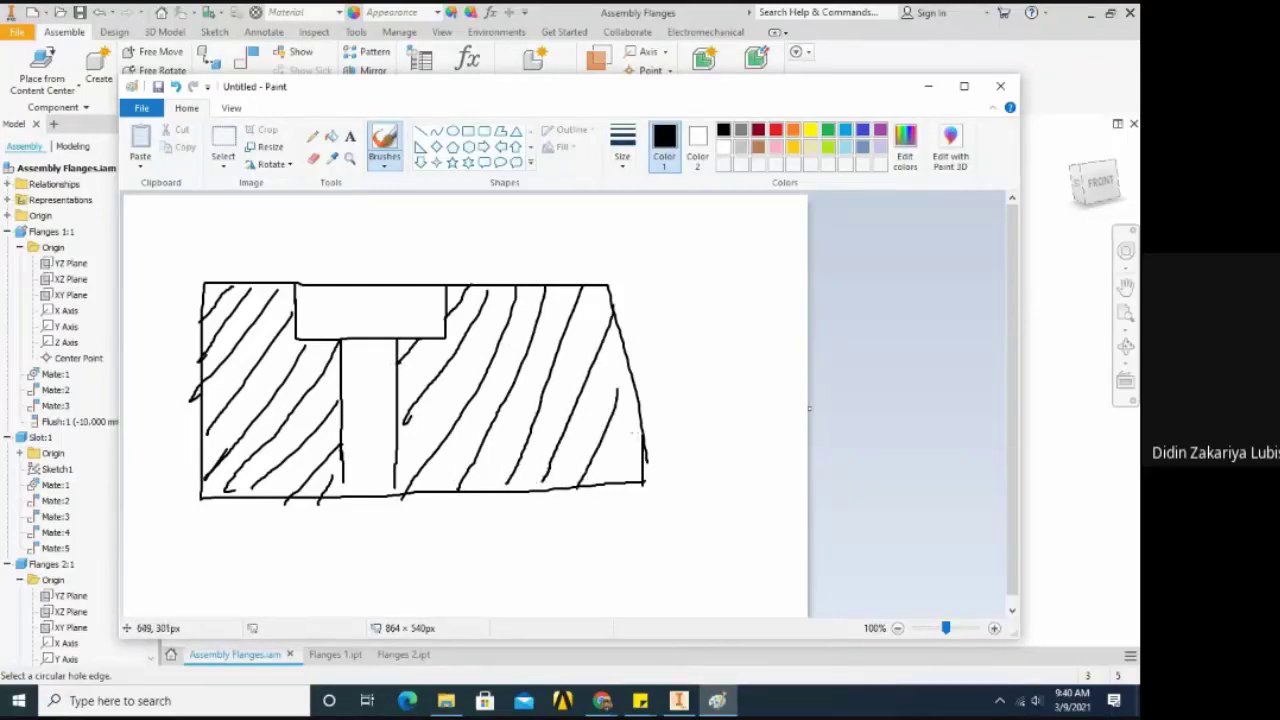
{"action": "left_click_drag", "start_coordinate": [638, 434], "coordinate": [605, 487]}
Draw a lower block beneath the first, hatch its left part in the opposite direction and continue the hole walls through it
{"action": "mouse_move", "coordinate": [198, 499]}
{"action": "left_mouse_down"}
{"action": "mouse_move", "coordinate": [199, 578]}
{"action": "mouse_move", "coordinate": [556, 592]}
{"action": "mouse_move", "coordinate": [638, 576]}
{"action": "mouse_move", "coordinate": [646, 484]}
{"action": "left_mouse_up"}
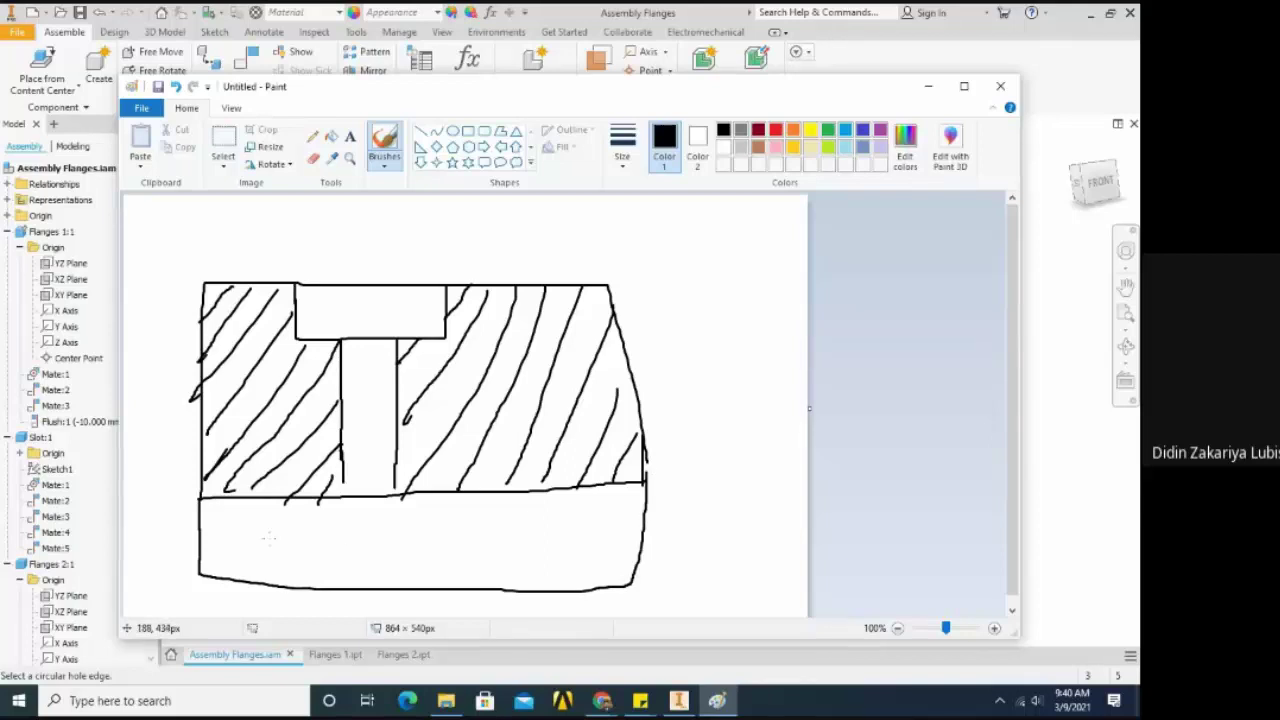
{"action": "mouse_move", "coordinate": [198, 552]}
{"action": "left_mouse_down"}
{"action": "mouse_move", "coordinate": [224, 584]}
{"action": "mouse_move", "coordinate": [248, 578]}
{"action": "left_mouse_up"}
{"action": "left_click_drag", "start_coordinate": [219, 507], "coordinate": [272, 584]}
{"action": "left_click_drag", "start_coordinate": [283, 504], "coordinate": [336, 588]}
{"action": "left_click_drag", "start_coordinate": [345, 496], "coordinate": [345, 592]}
{"action": "left_click_drag", "start_coordinate": [389, 501], "coordinate": [396, 589]}
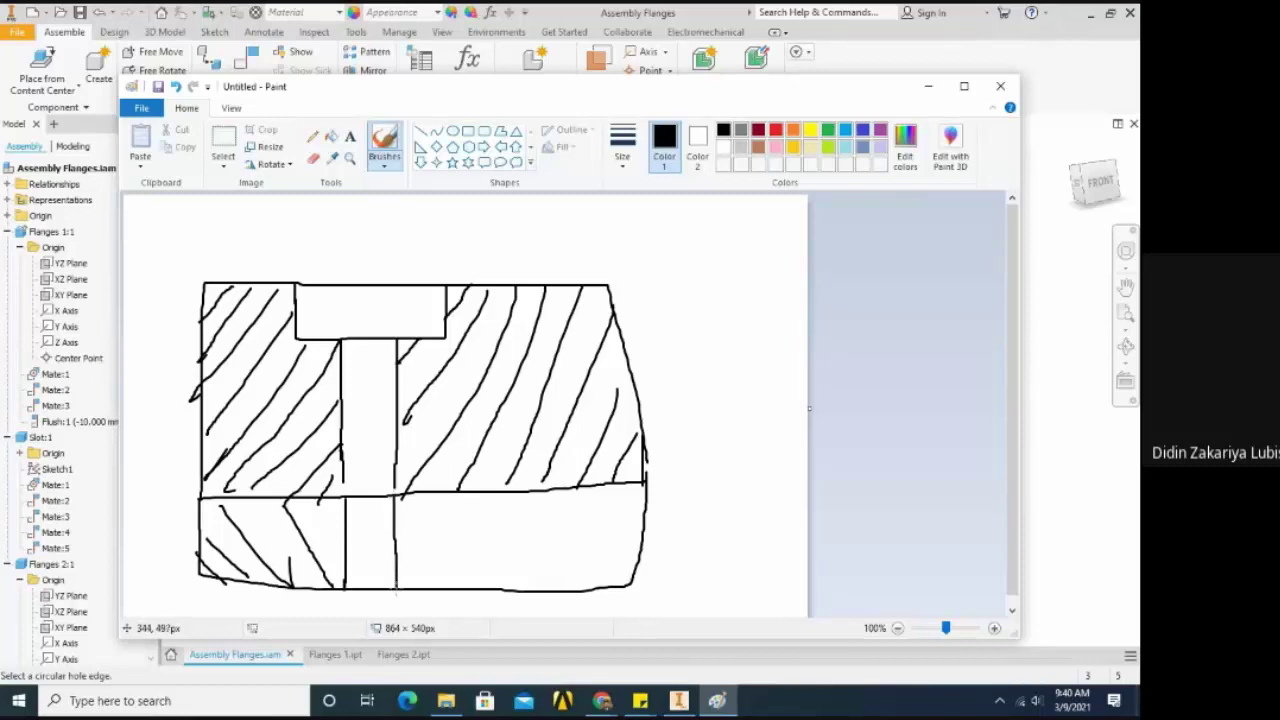
Hatch the lower block on the right side of the hole with strokes in the opposite direction to the upper block
{"action": "left_click_drag", "start_coordinate": [404, 500], "coordinate": [440, 586]}
{"action": "mouse_move", "coordinate": [453, 493]}
{"action": "left_mouse_down"}
{"action": "mouse_move", "coordinate": [492, 582]}
{"action": "mouse_move", "coordinate": [532, 570]}
{"action": "left_mouse_up"}
{"action": "left_click_drag", "start_coordinate": [521, 503], "coordinate": [576, 577]}
{"action": "left_click_drag", "start_coordinate": [570, 507], "coordinate": [614, 582]}
{"action": "left_click_drag", "start_coordinate": [604, 492], "coordinate": [640, 547]}
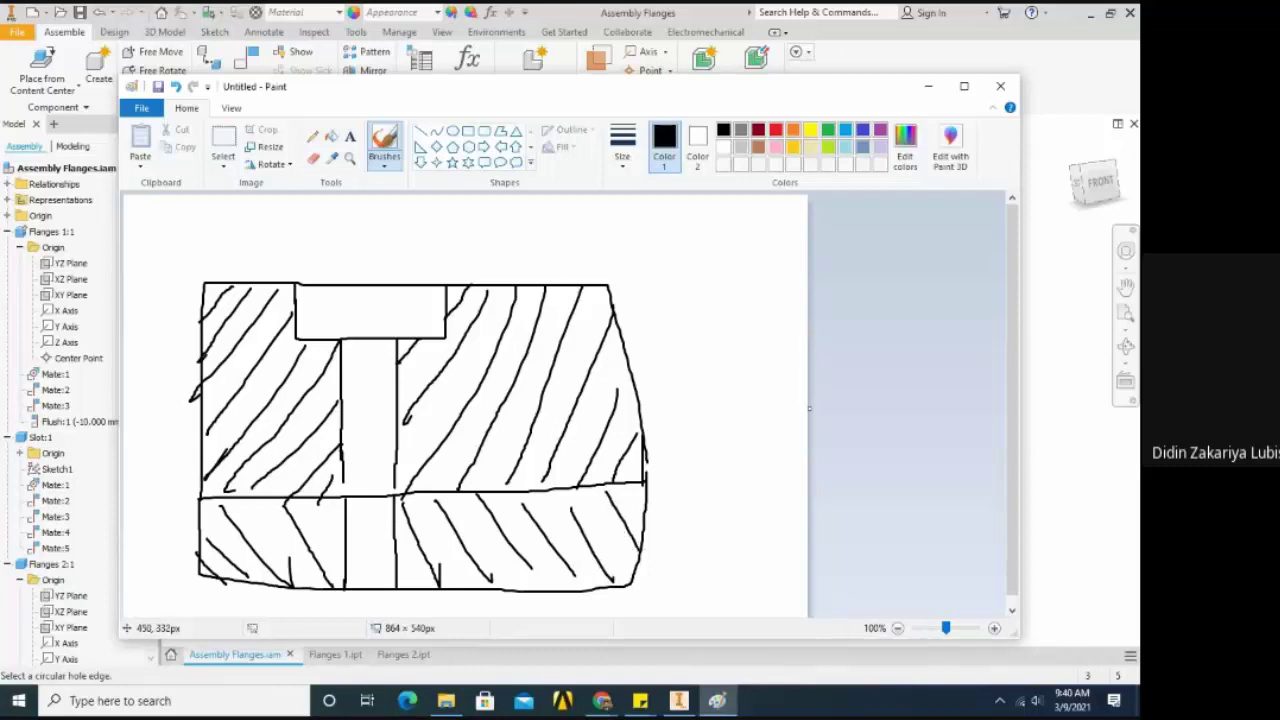
Draw a dash-dot centreline through the hole and a small open box below the lower block at the hole's end
{"action": "left_click_drag", "start_coordinate": [369, 257], "coordinate": [369, 608]}
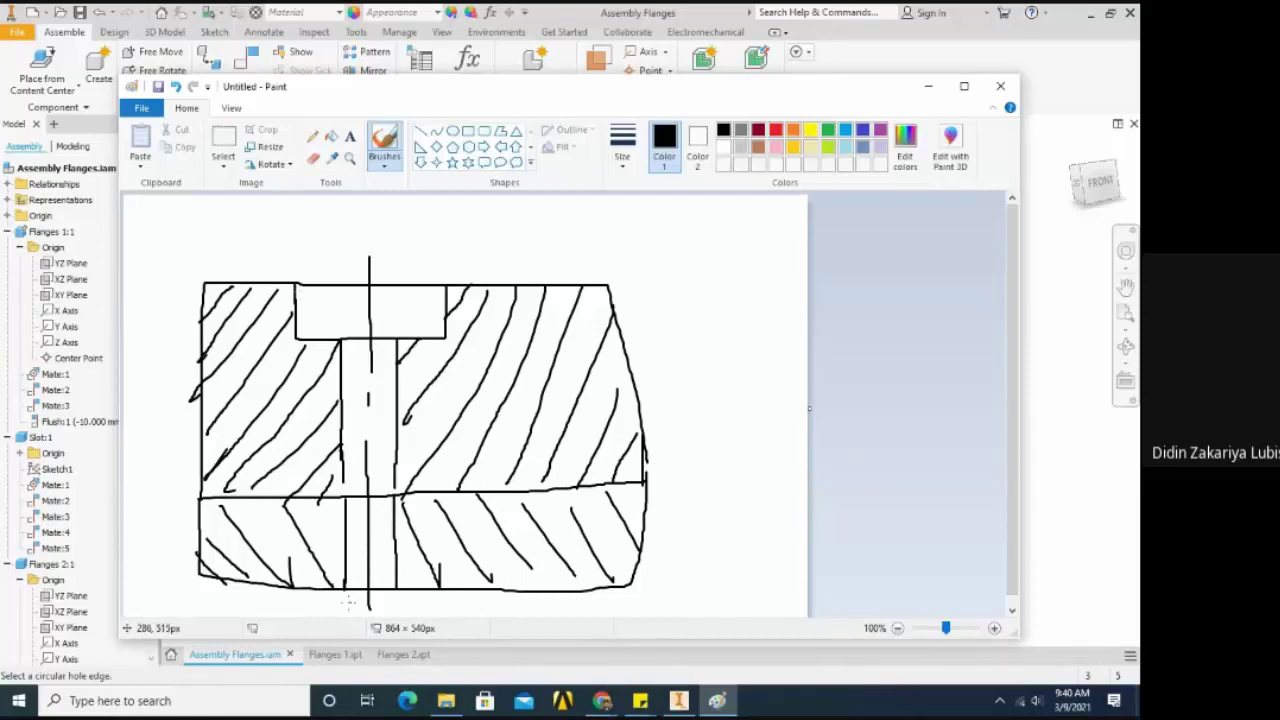
{"action": "mouse_move", "coordinate": [326, 594]}
{"action": "left_mouse_down"}
{"action": "mouse_move", "coordinate": [386, 614]}
{"action": "mouse_move", "coordinate": [416, 593]}
{"action": "left_mouse_up"}
Mark the counterbore's depth beside it and its diameter above it with extension lines, dimension lines and ticks
{"action": "left_click_drag", "start_coordinate": [442, 339], "coordinate": [510, 342]}
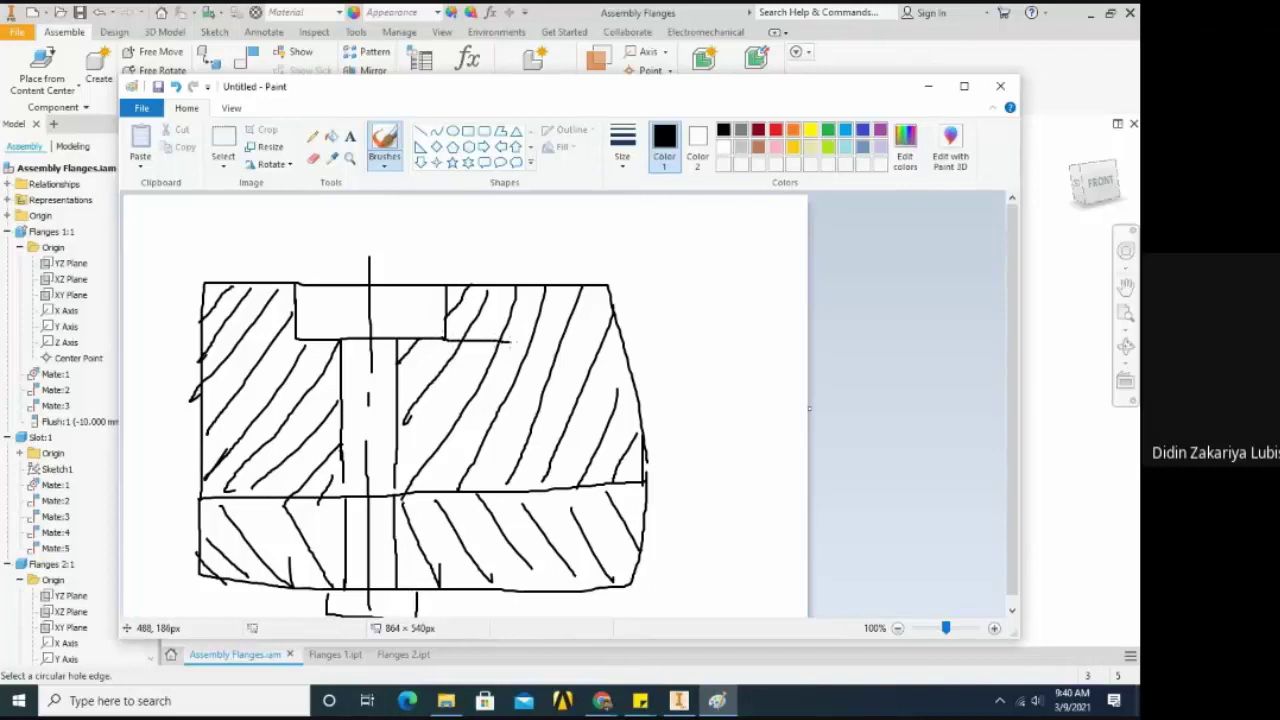
{"action": "left_click_drag", "start_coordinate": [489, 238], "coordinate": [489, 362]}
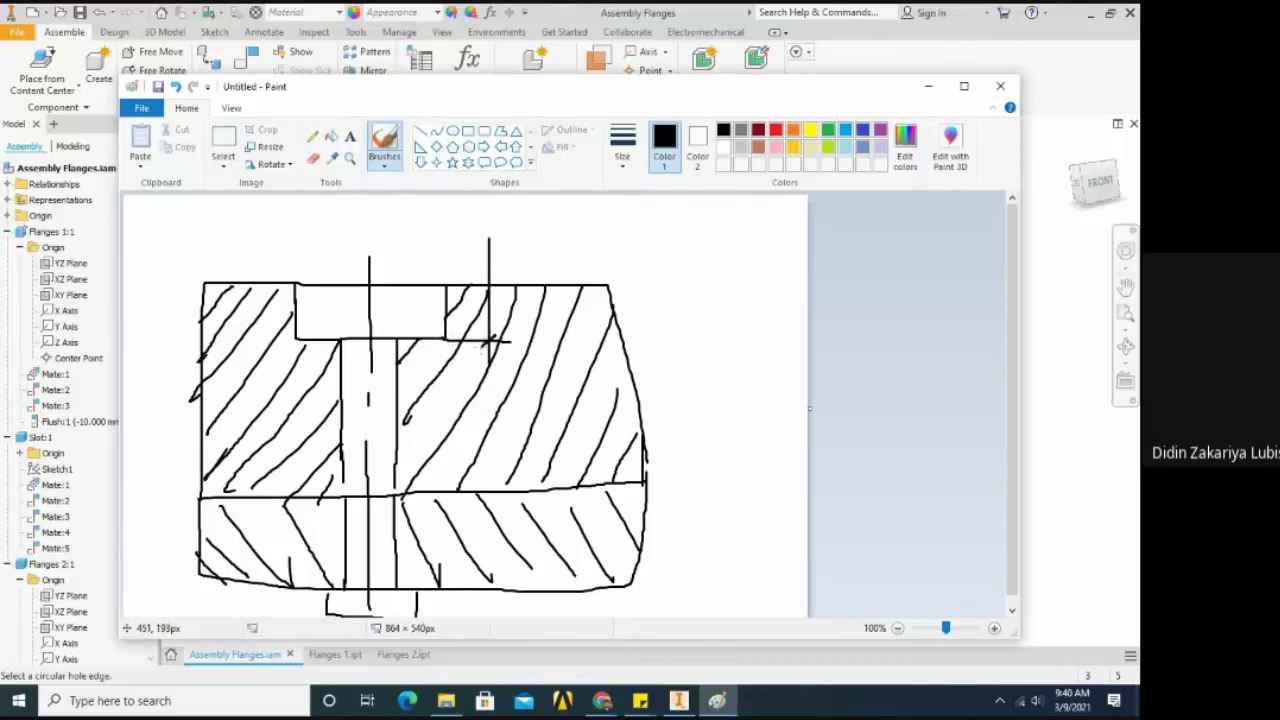
{"action": "left_click_drag", "start_coordinate": [492, 276], "coordinate": [481, 293]}
{"action": "left_click_drag", "start_coordinate": [292, 212], "coordinate": [291, 286]}
{"action": "left_click_drag", "start_coordinate": [439, 213], "coordinate": [448, 285]}
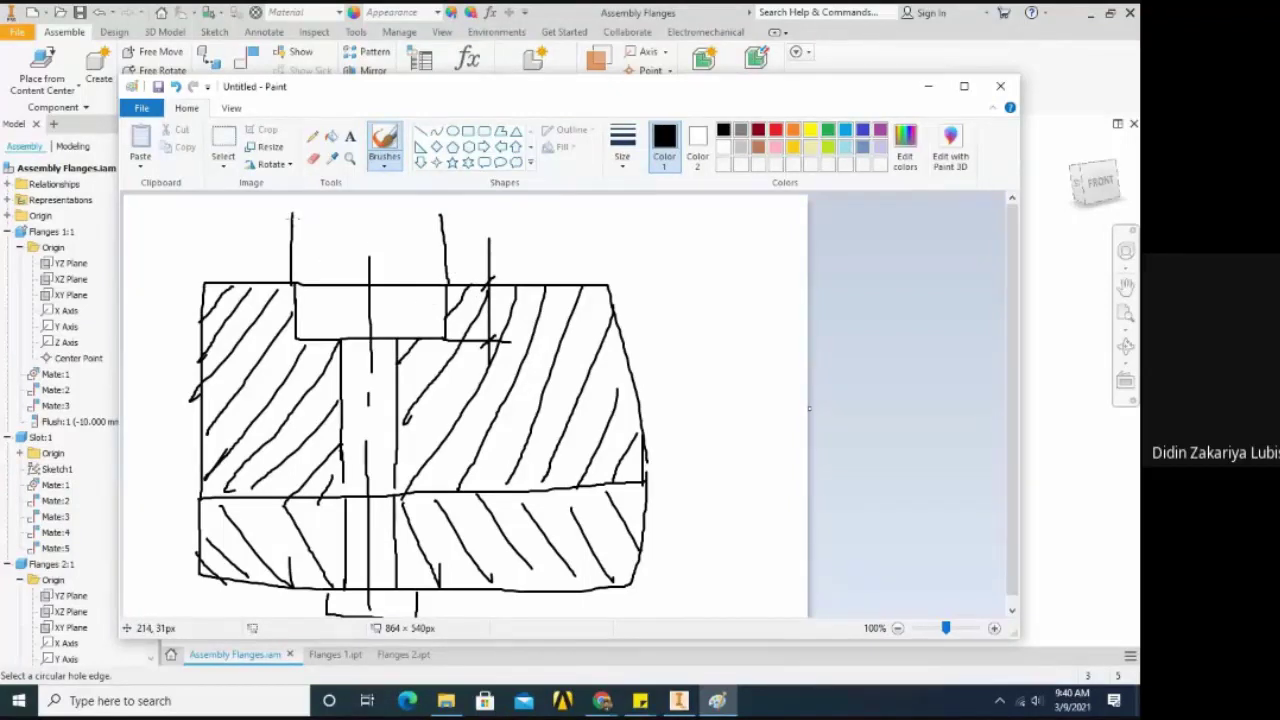
{"action": "mouse_move", "coordinate": [293, 219]}
{"action": "left_mouse_down"}
{"action": "mouse_move", "coordinate": [446, 221]}
{"action": "mouse_move", "coordinate": [440, 232]}
{"action": "left_mouse_up"}
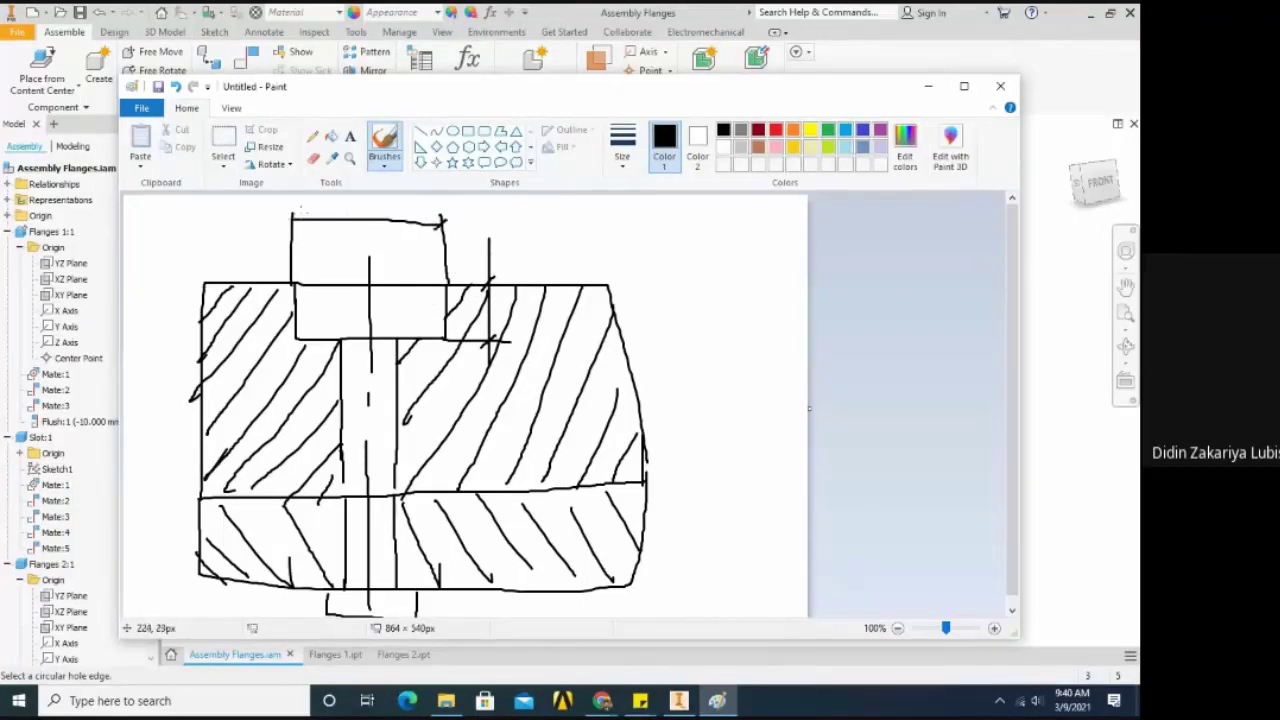
{"action": "left_click_drag", "start_coordinate": [300, 211], "coordinate": [292, 220]}
Switch back to Inventor and examine the width across flats, head diameter, head height and key engagement columns of the size table
{"action": "left_click", "coordinate": [678, 700]}
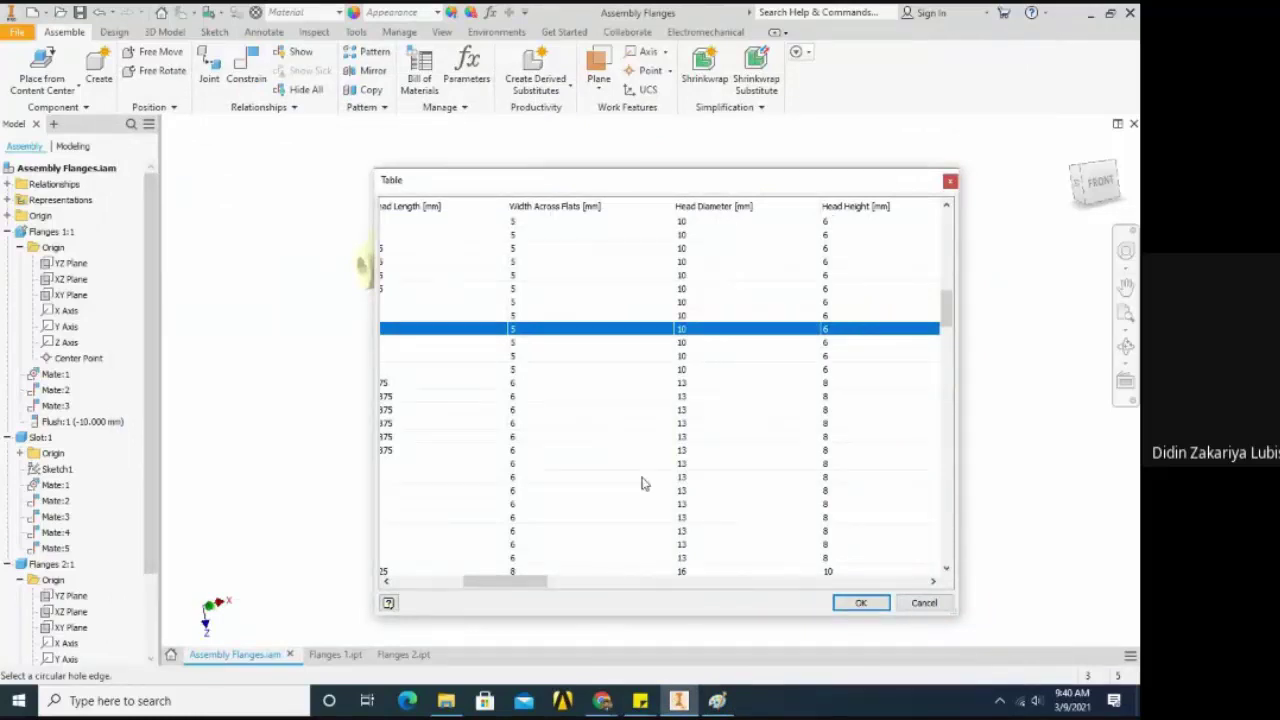
{"action": "left_click_drag", "start_coordinate": [535, 588], "coordinate": [549, 587]}
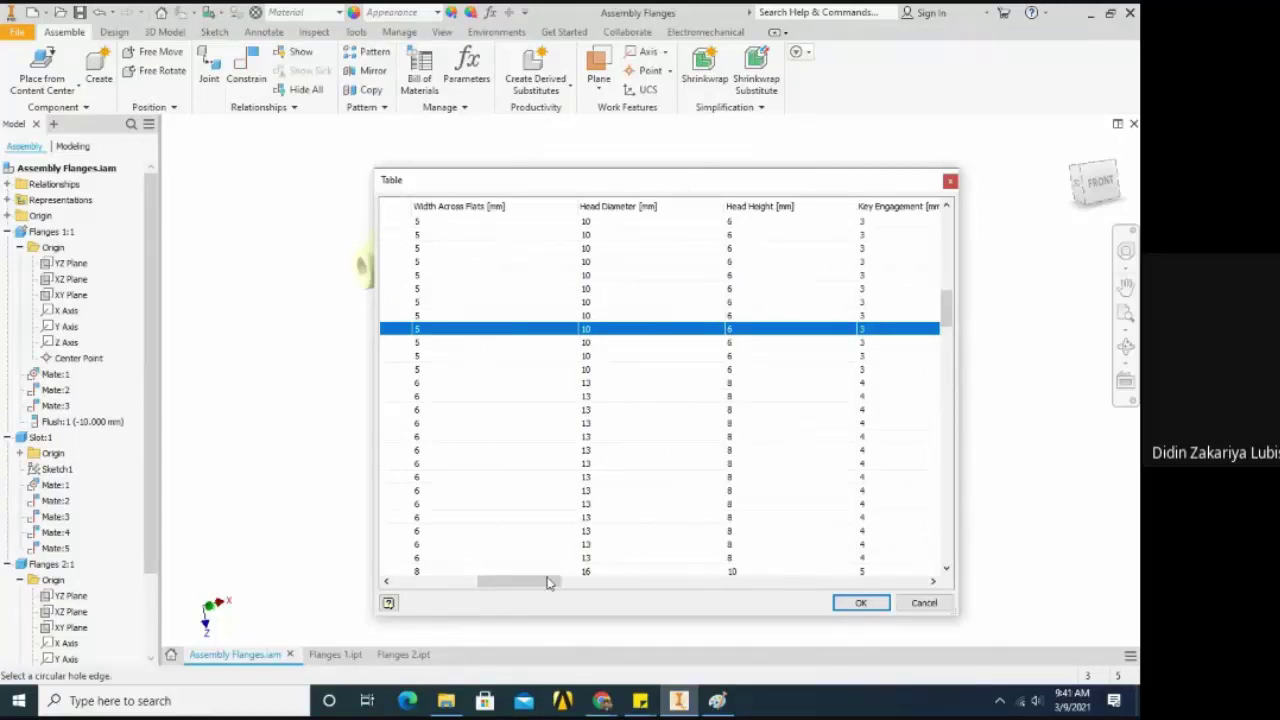
{"action": "left_click_drag", "start_coordinate": [545, 588], "coordinate": [557, 588]}
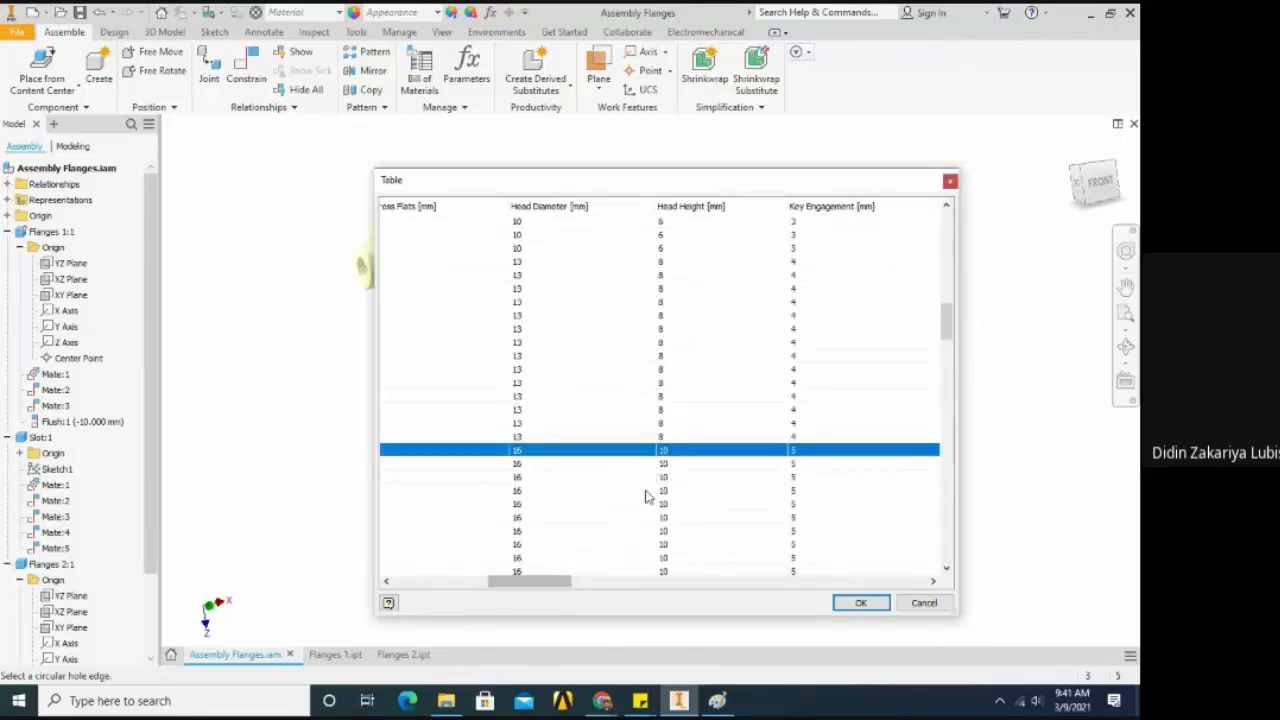
Choose the M10 x 20 row in the size table, check its remaining columns and place the screw in the assembly
{"action": "left_click", "coordinate": [673, 466]}
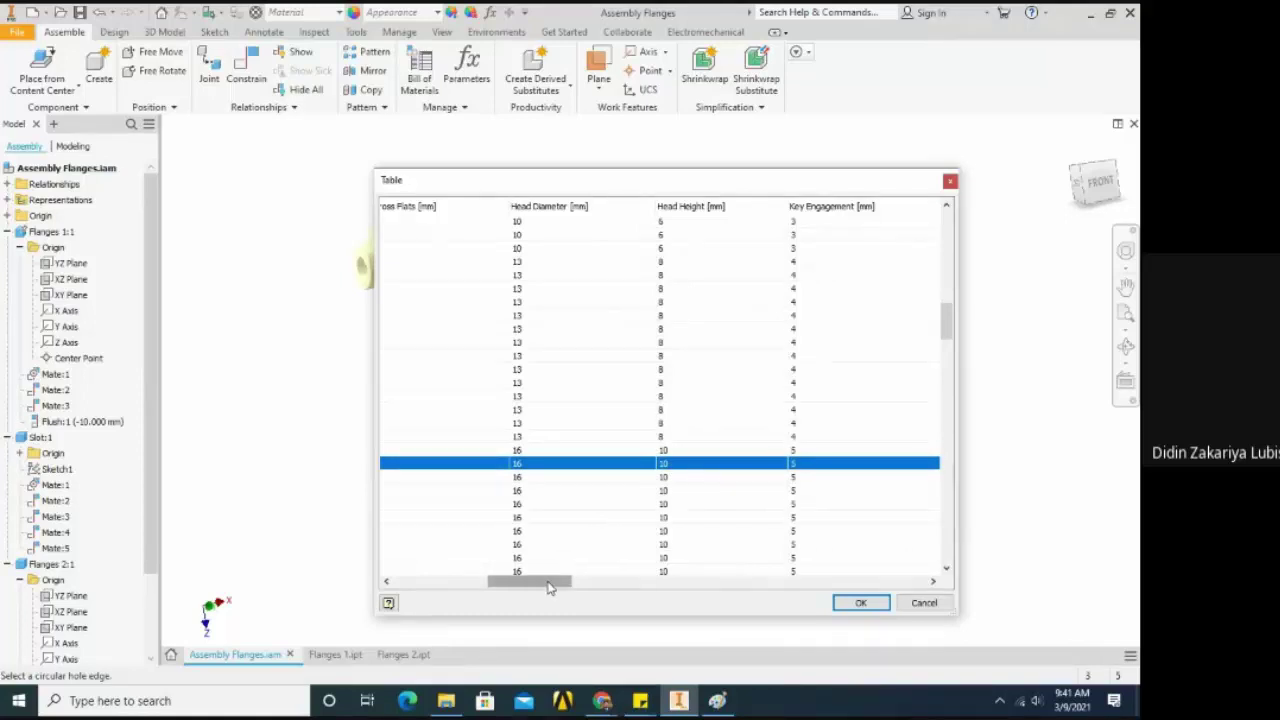
{"action": "left_click_drag", "start_coordinate": [549, 588], "coordinate": [623, 585]}
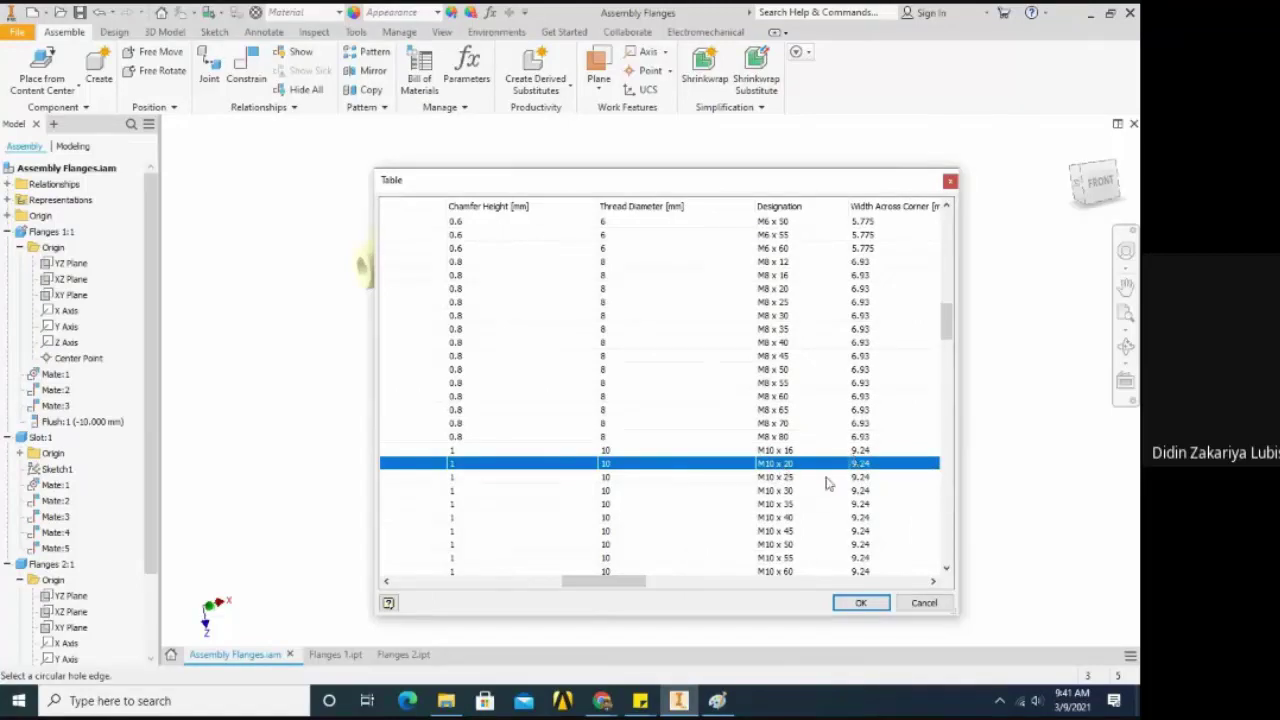
{"action": "left_click_drag", "start_coordinate": [628, 587], "coordinate": [756, 587]}
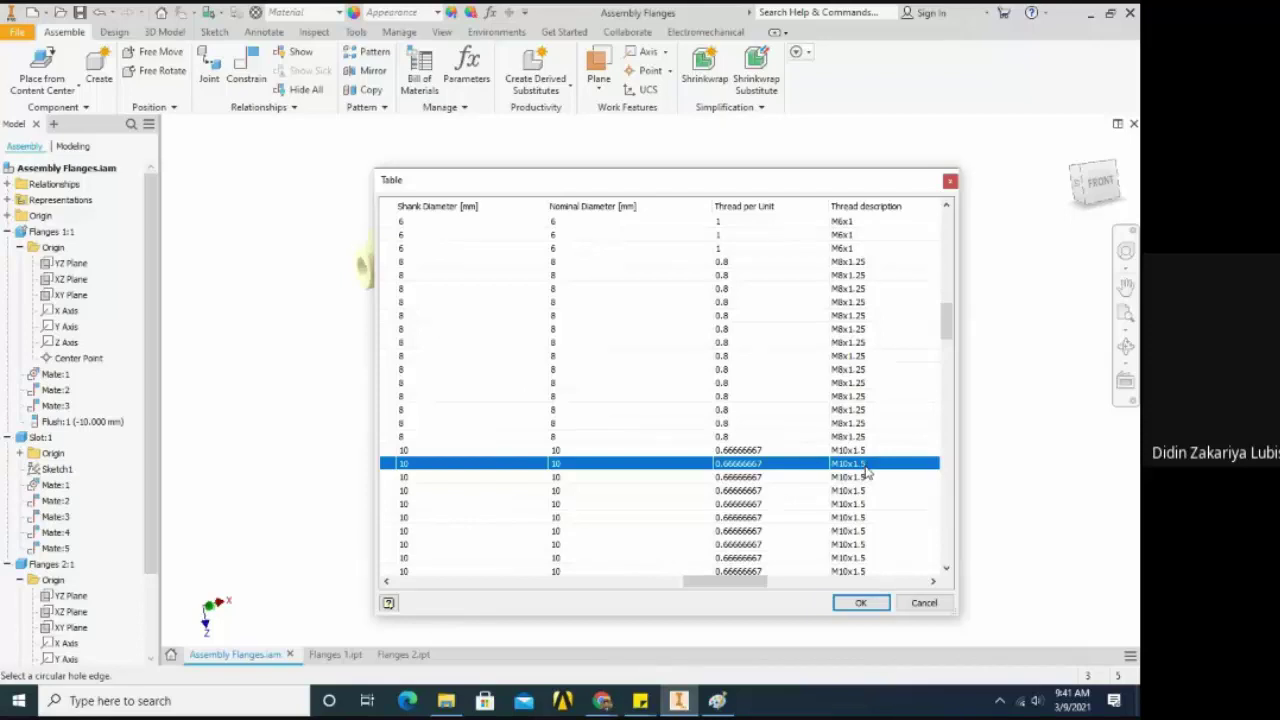
{"action": "scroll", "coordinate": [869, 474], "scroll_direction": "down", "scroll_amount": 1}
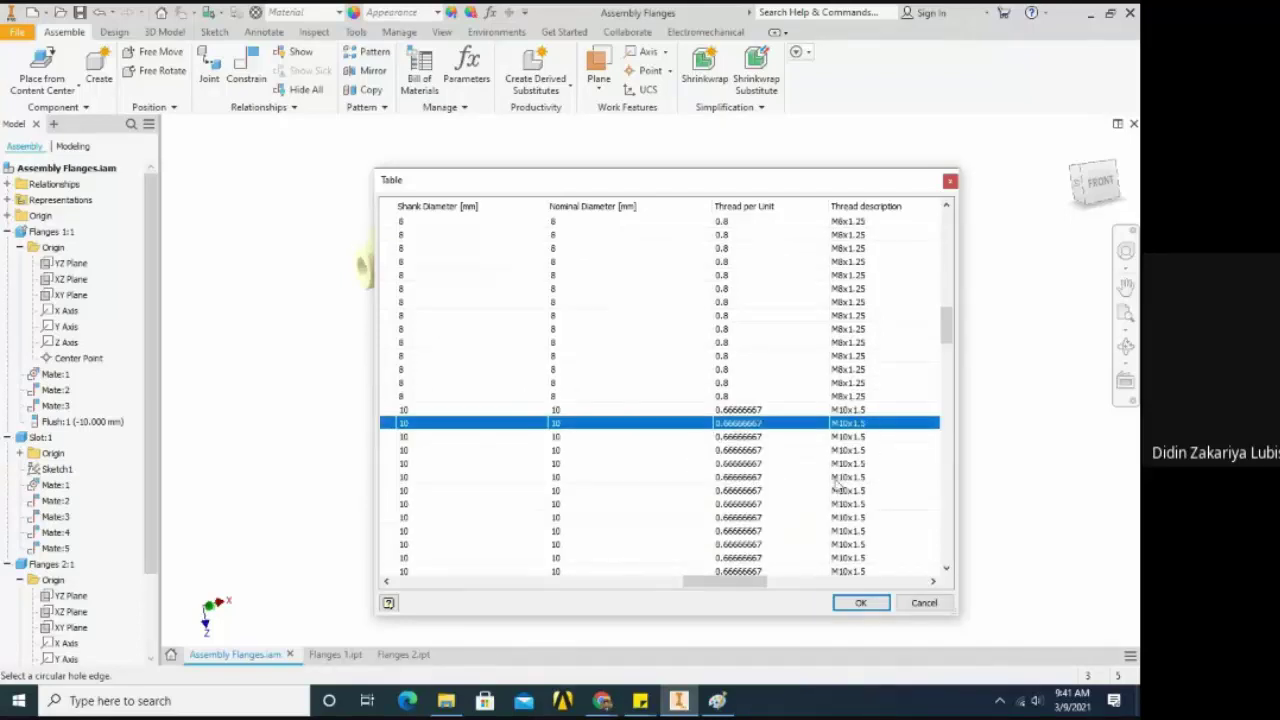
{"action": "left_click", "coordinate": [845, 603]}
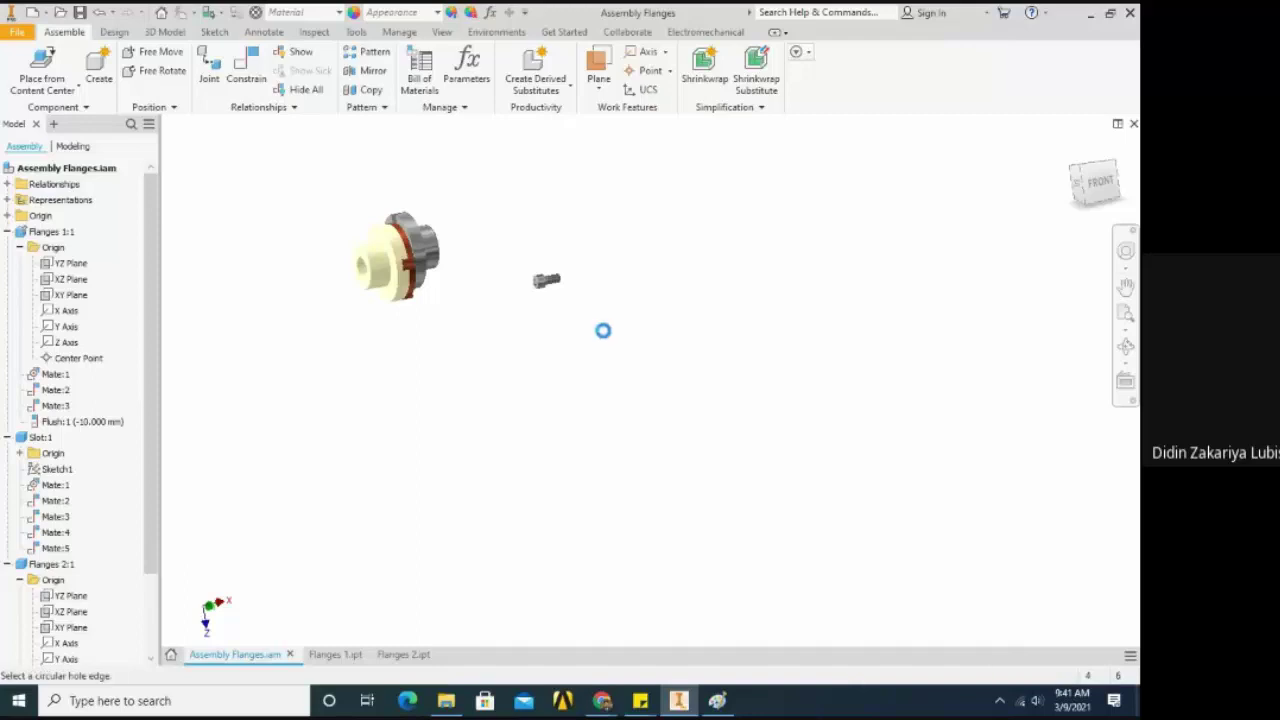
{"action": "scroll", "coordinate": [556, 296], "scroll_direction": "up", "scroll_amount": 6}
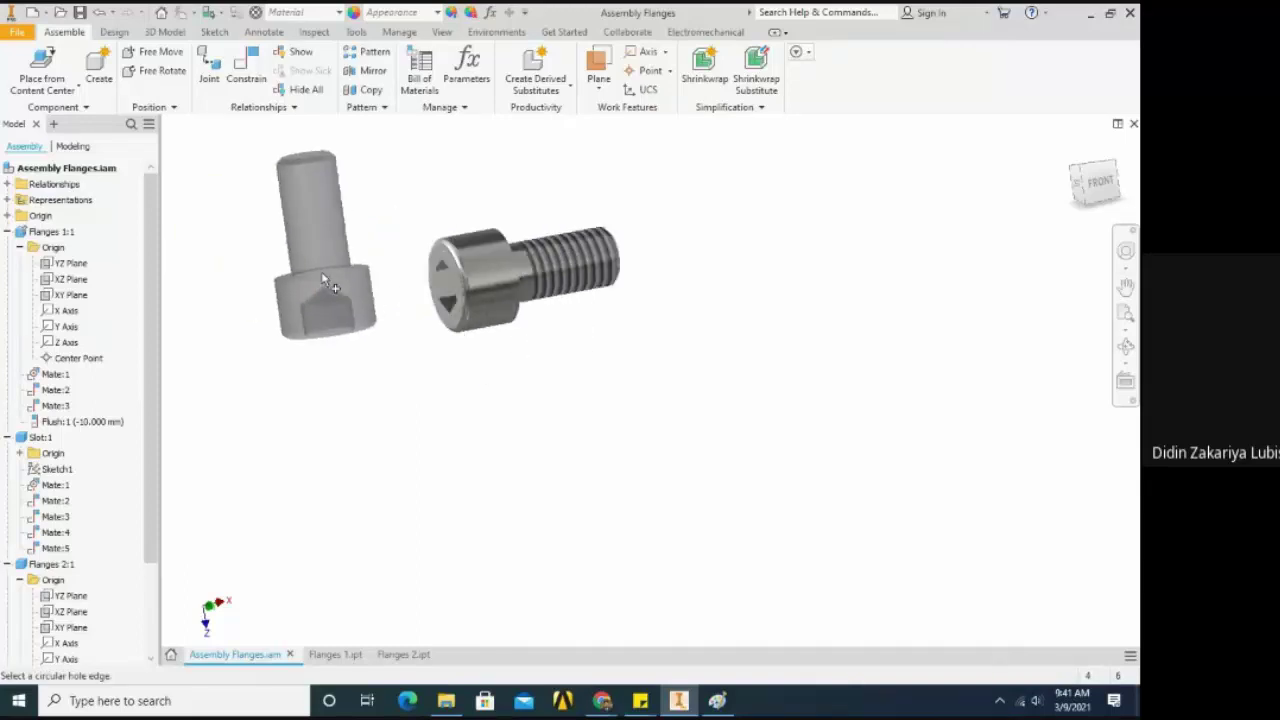
{"action": "key", "text": "Escape"}
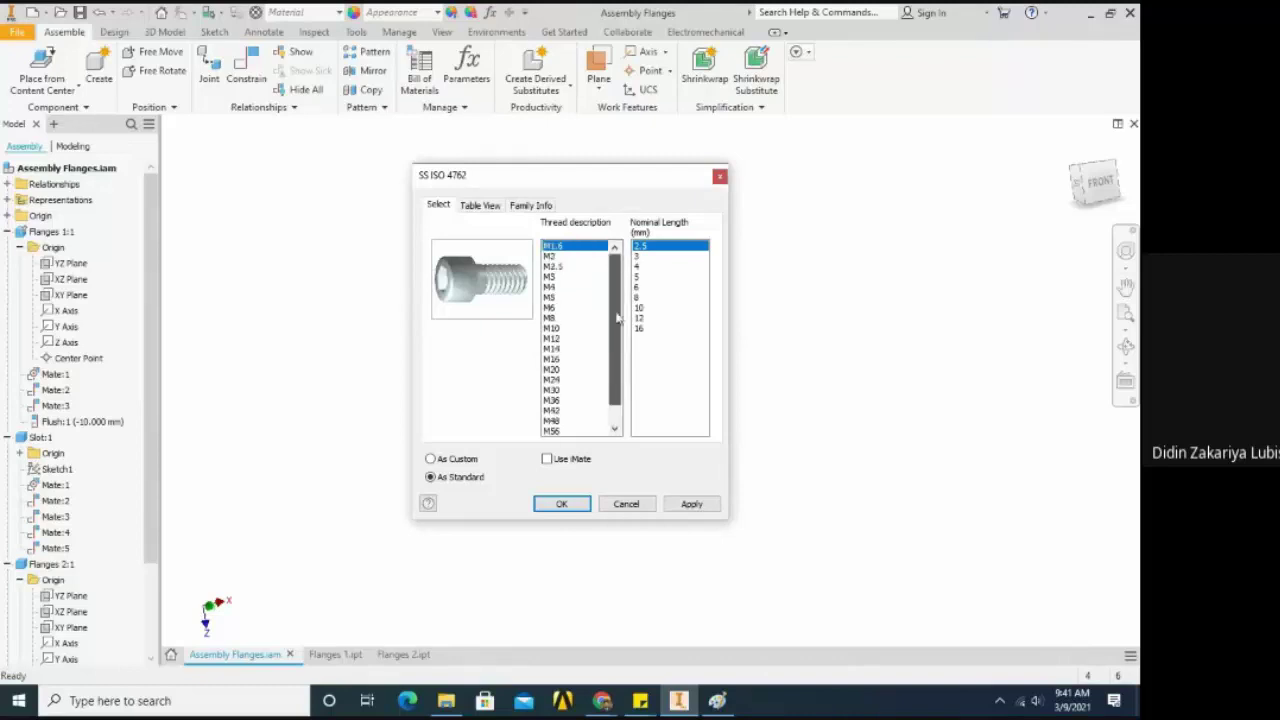
Place another SS ISO 4762 screw with thread M10 and nominal length 20 mm near the first screw
{"action": "left_click", "coordinate": [558, 330]}
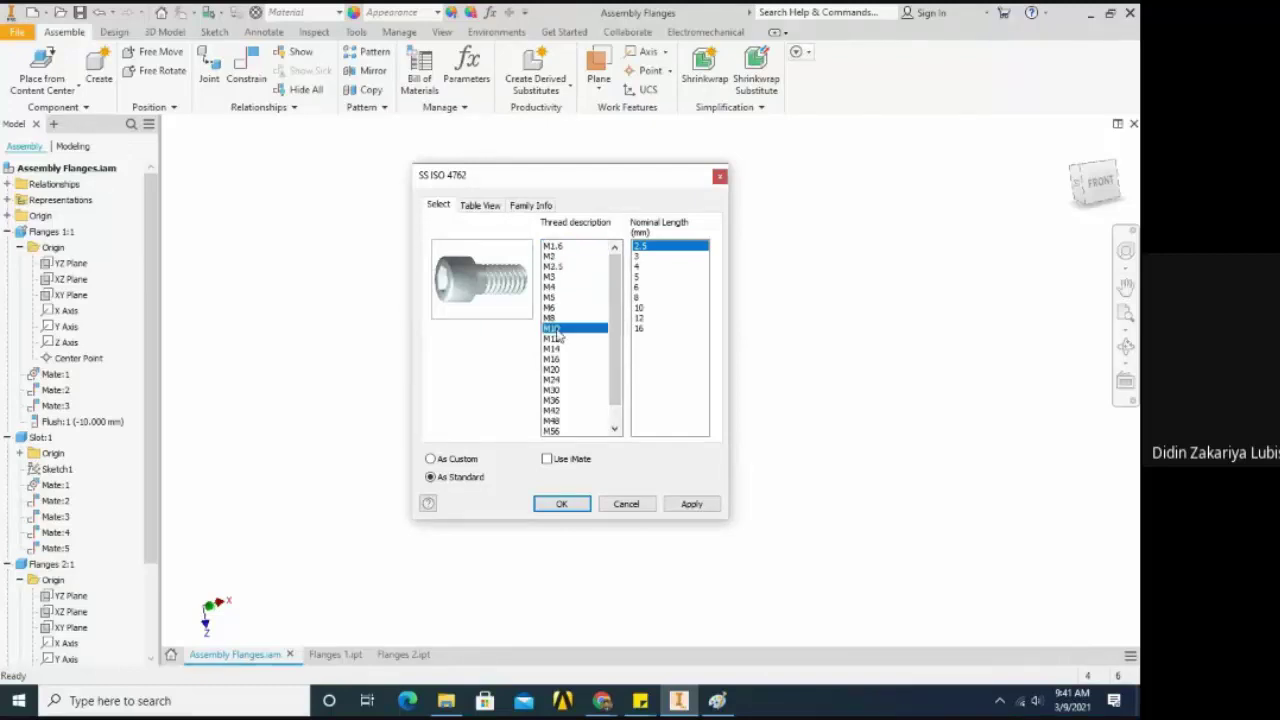
{"action": "left_click", "coordinate": [644, 257]}
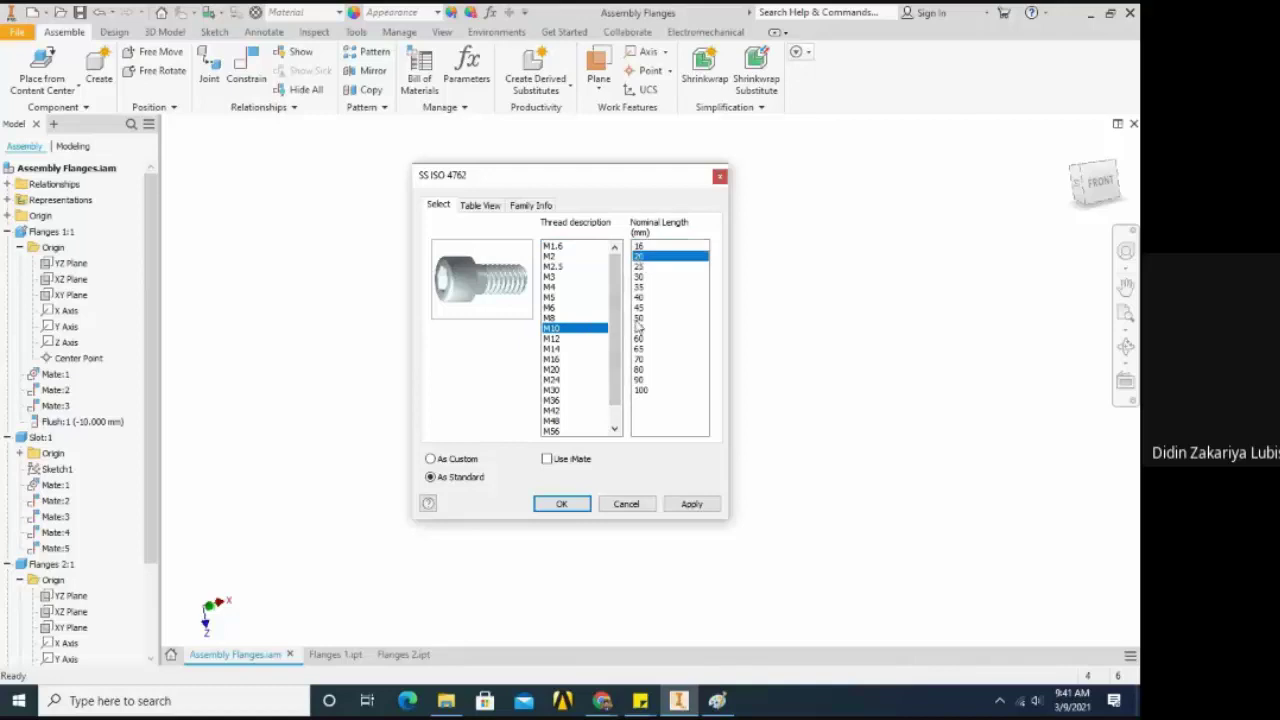
{"action": "left_click", "coordinate": [562, 504]}
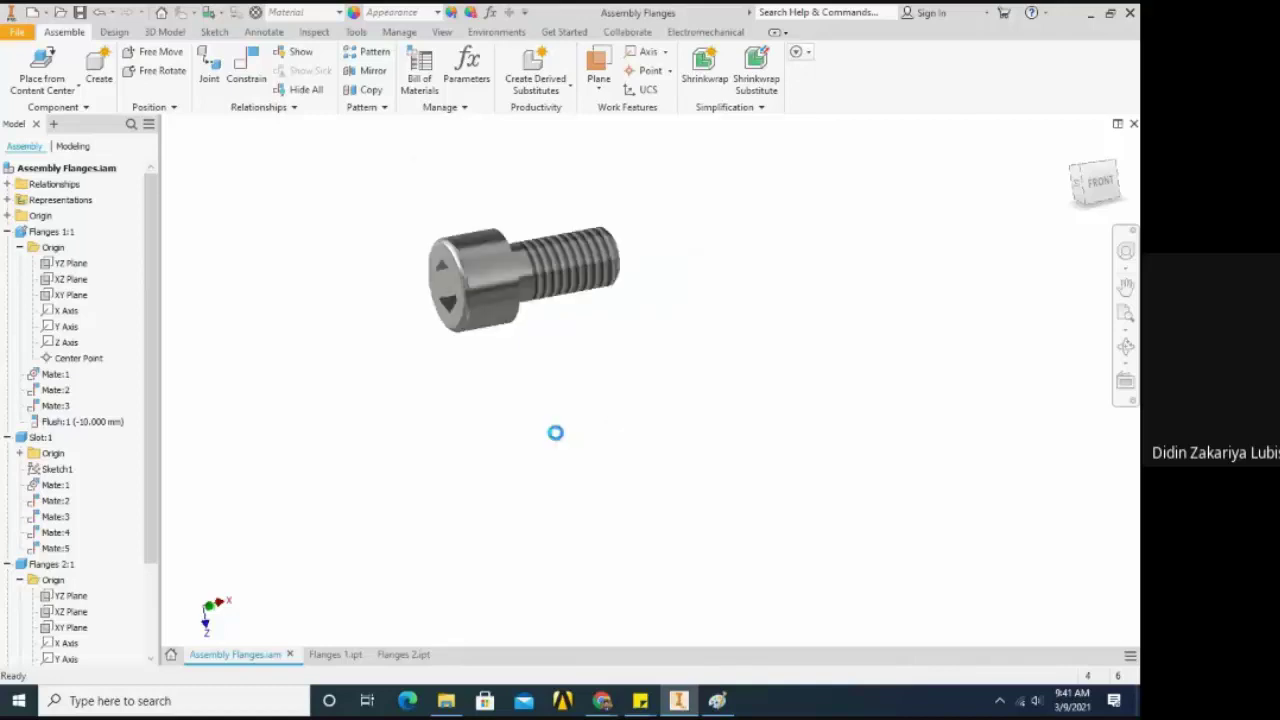
{"action": "left_click", "coordinate": [540, 316]}
{"action": "scroll", "coordinate": [543, 418], "scroll_direction": "down", "scroll_amount": 4}
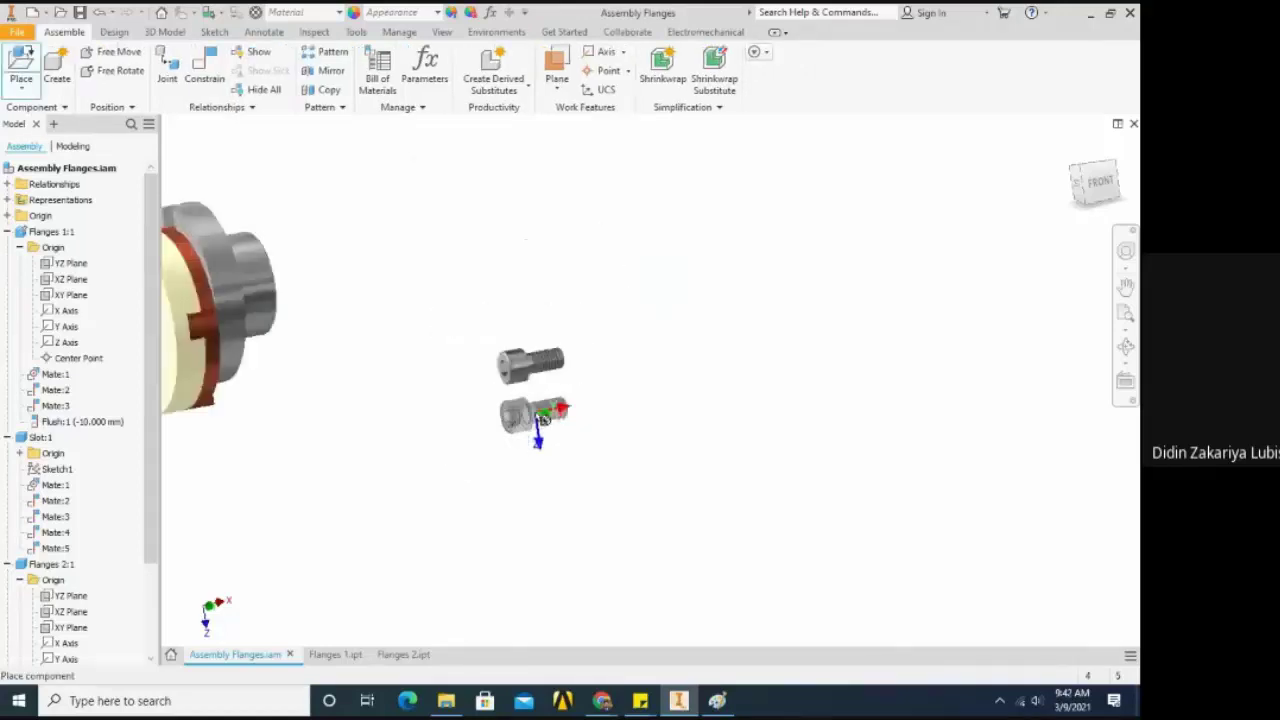
{"action": "scroll", "coordinate": [540, 420], "scroll_direction": "up", "scroll_amount": 2}
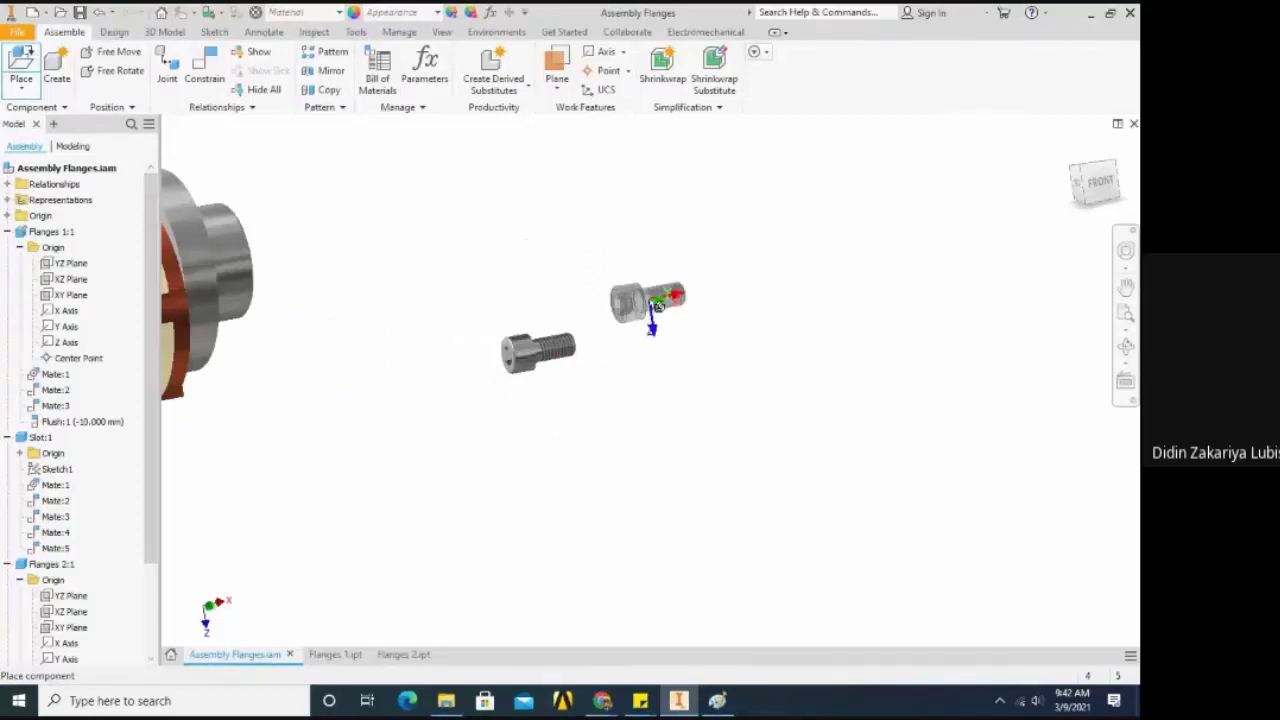
{"action": "left_click", "coordinate": [657, 305]}
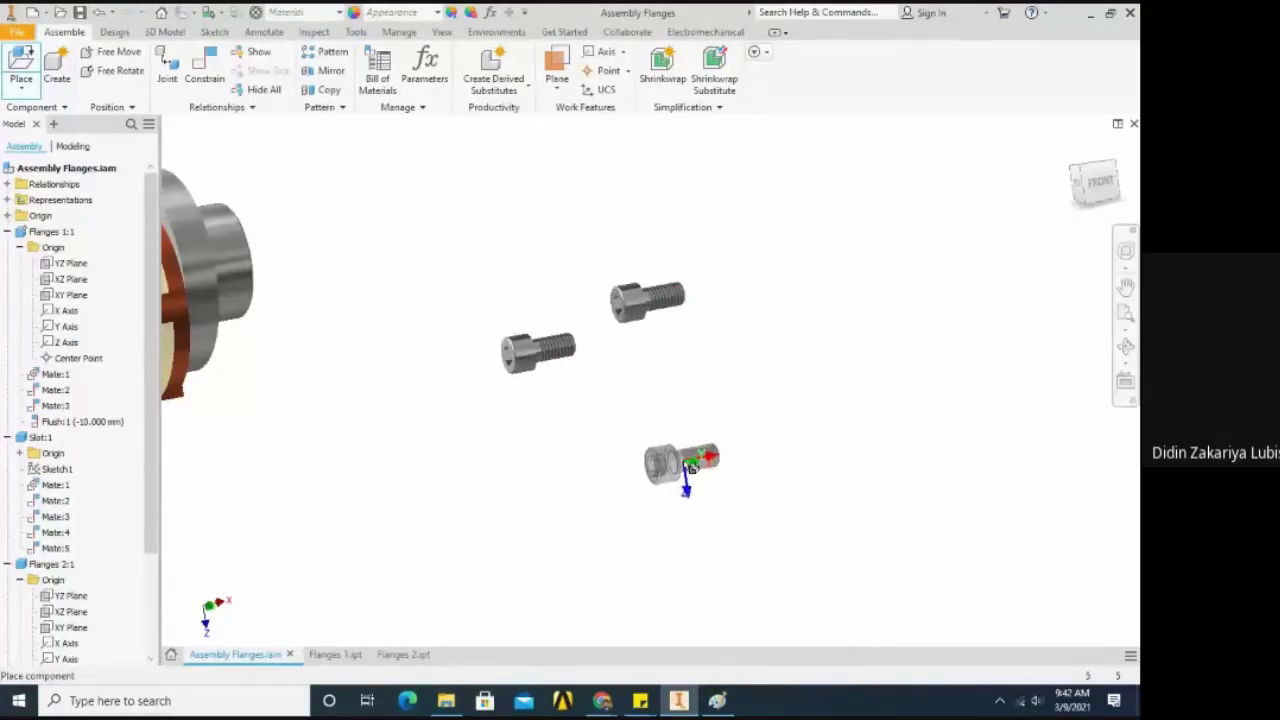
{"action": "key", "text": "Escape"}
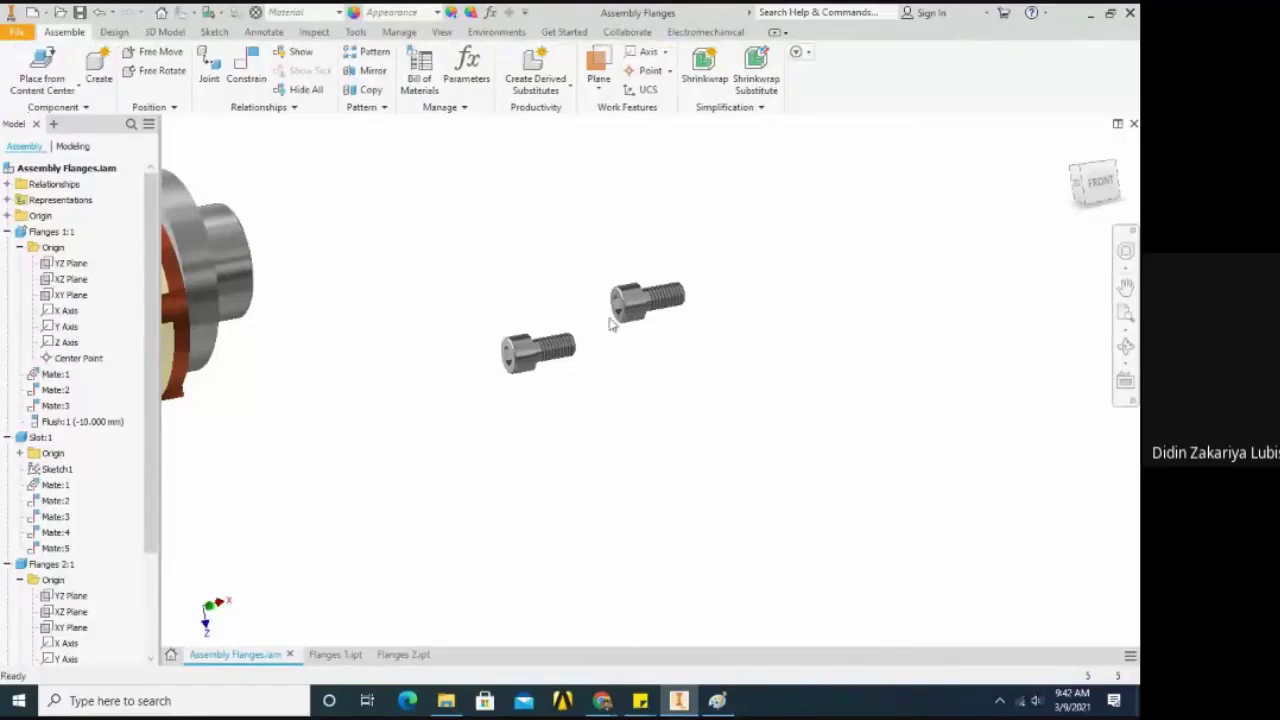
Move the newly placed screw slightly farther away from the first one
{"action": "left_click_drag", "start_coordinate": [617, 310], "coordinate": [650, 310]}
{"action": "scroll", "coordinate": [623, 366], "scroll_direction": "down", "scroll_amount": 3}
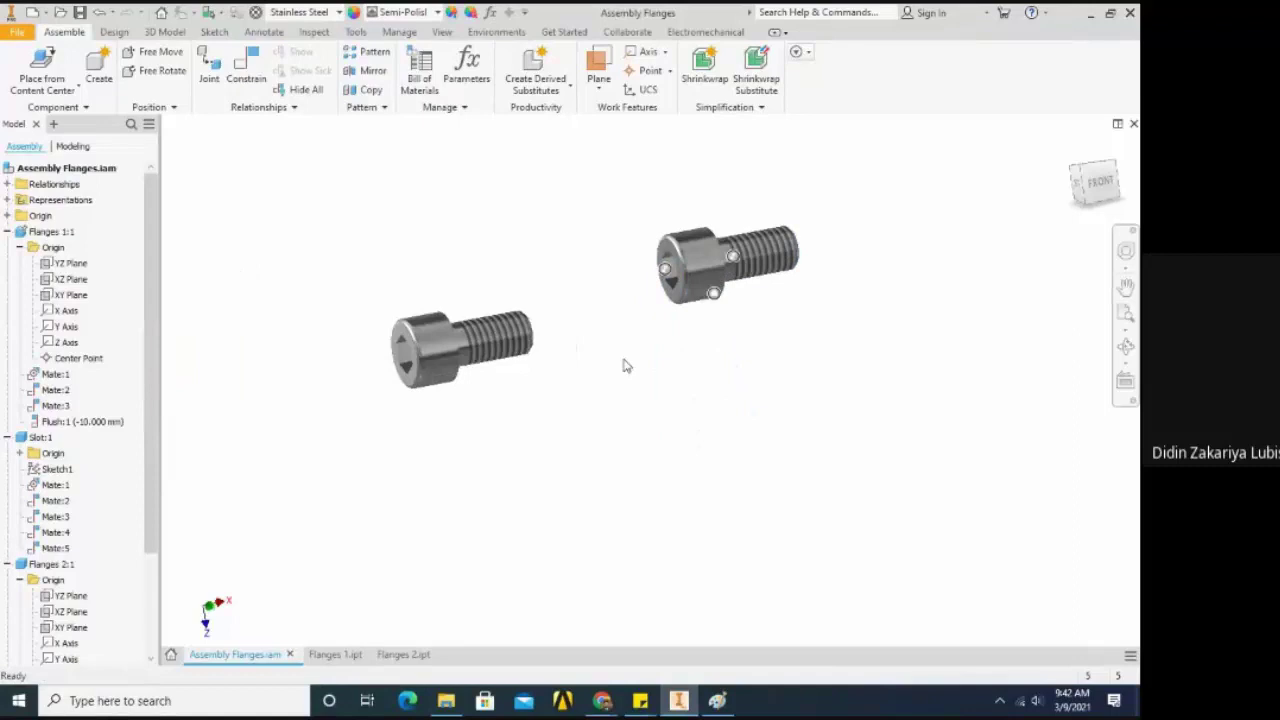
{"action": "left_click", "coordinate": [720, 363]}
{"action": "middle_click_drag", "start_coordinate": [720, 363], "coordinate": [661, 400], "text": "shift"}
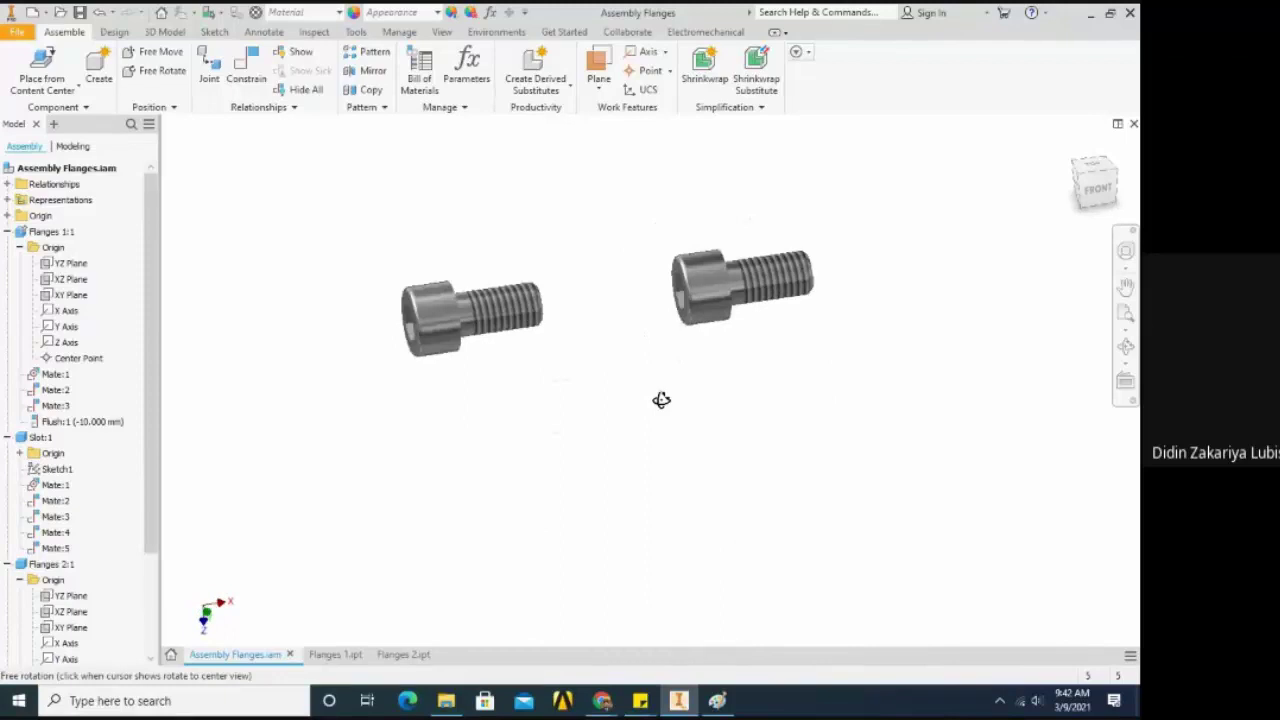
Move the screw nearer the flanges slightly away from the other screw, and save the assembly with its changed dependent files
{"action": "scroll", "coordinate": [585, 371], "scroll_direction": "down", "scroll_amount": 2}
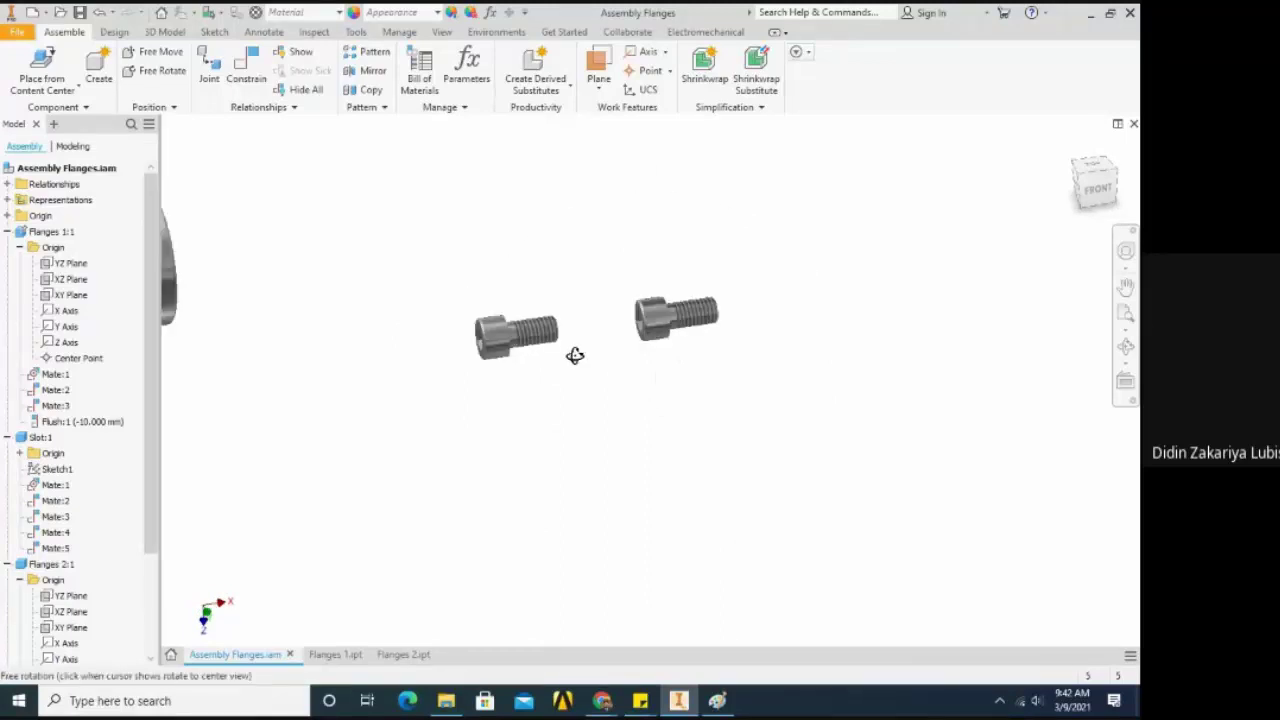
{"action": "left_click_drag", "start_coordinate": [541, 352], "coordinate": [510, 315]}
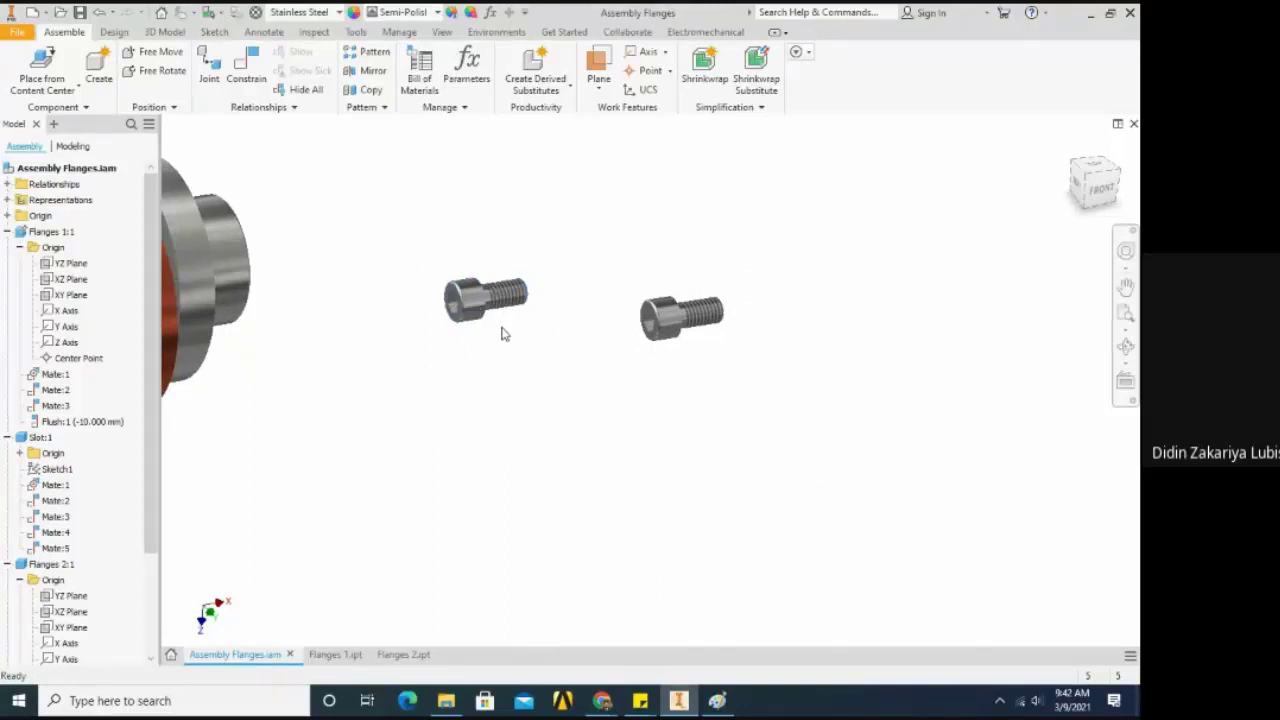
{"action": "scroll", "coordinate": [514, 326], "scroll_direction": "up", "scroll_amount": 2}
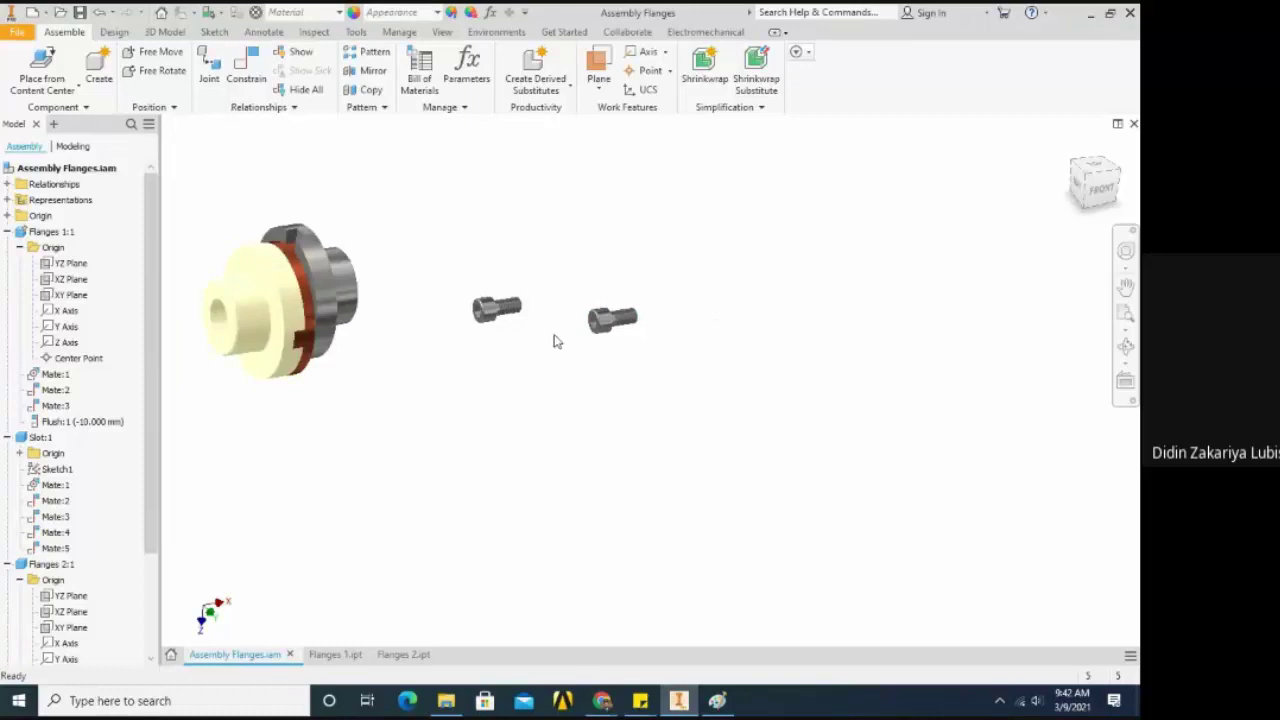
{"action": "key", "text": "ctrl+s"}
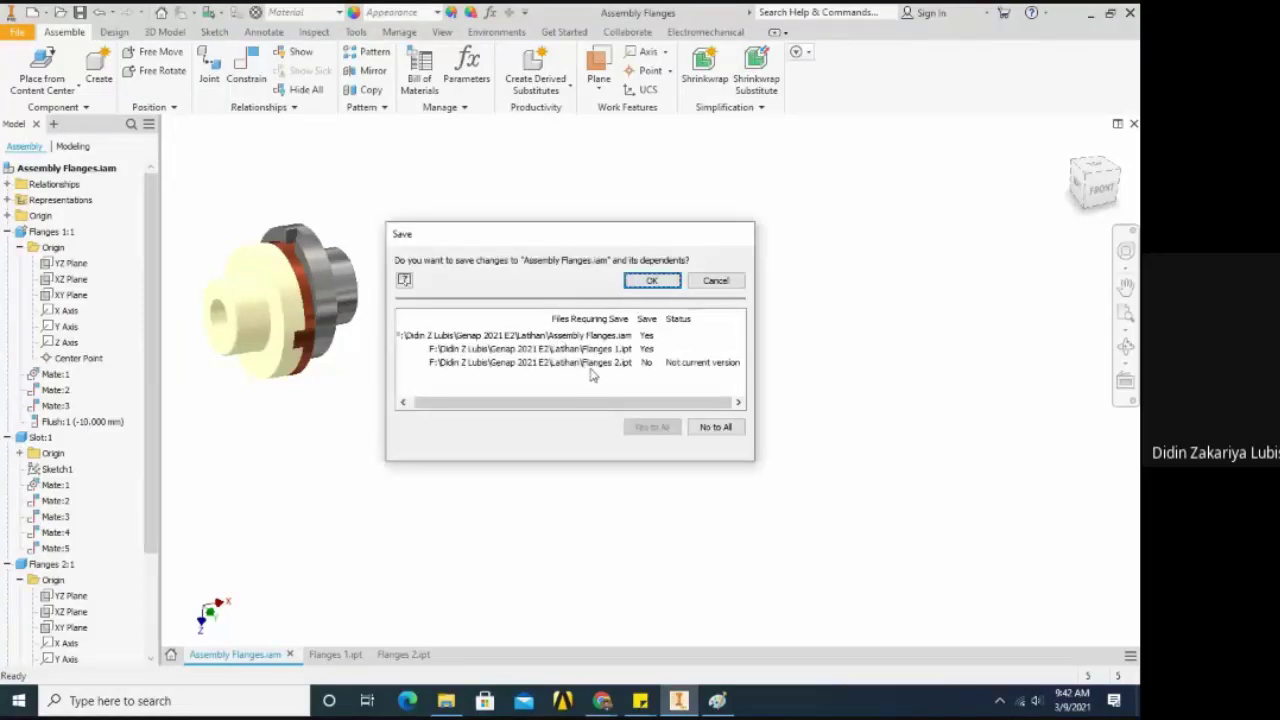
{"action": "left_click", "coordinate": [651, 281]}
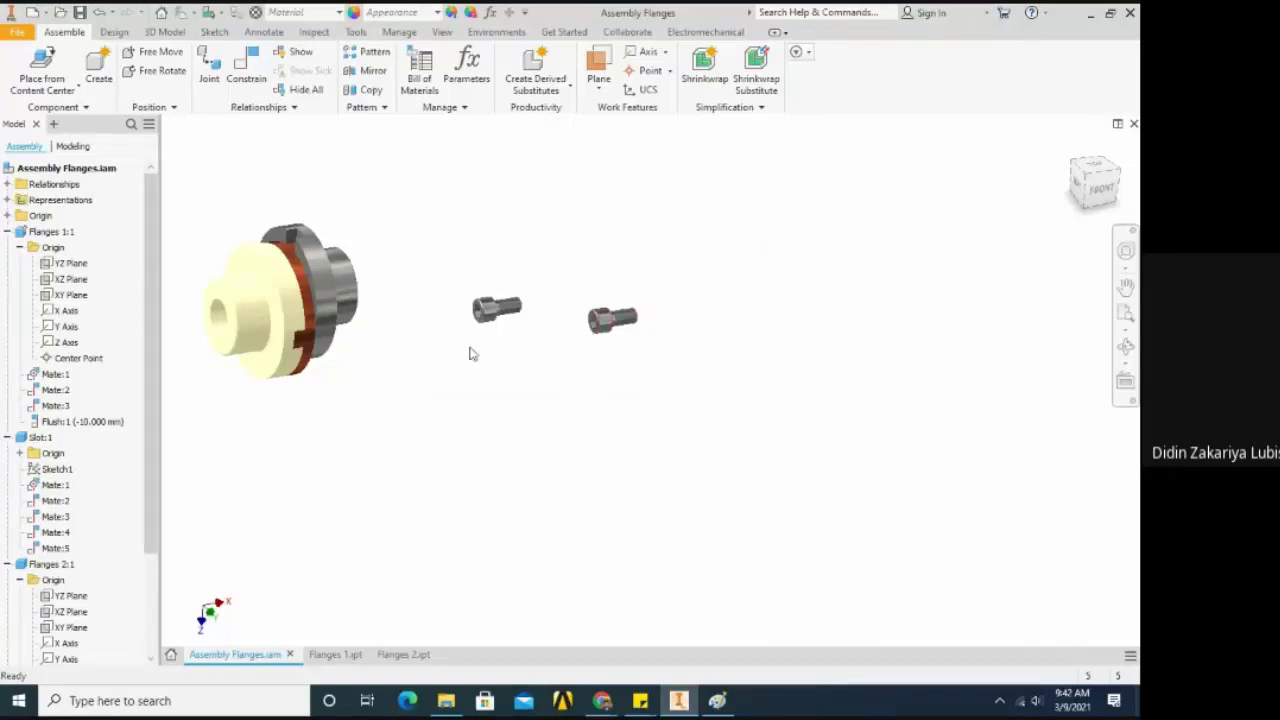
Move the nearer screw close beside the hub of the grey flange
{"action": "scroll", "coordinate": [516, 345], "scroll_direction": "up", "scroll_amount": 2}
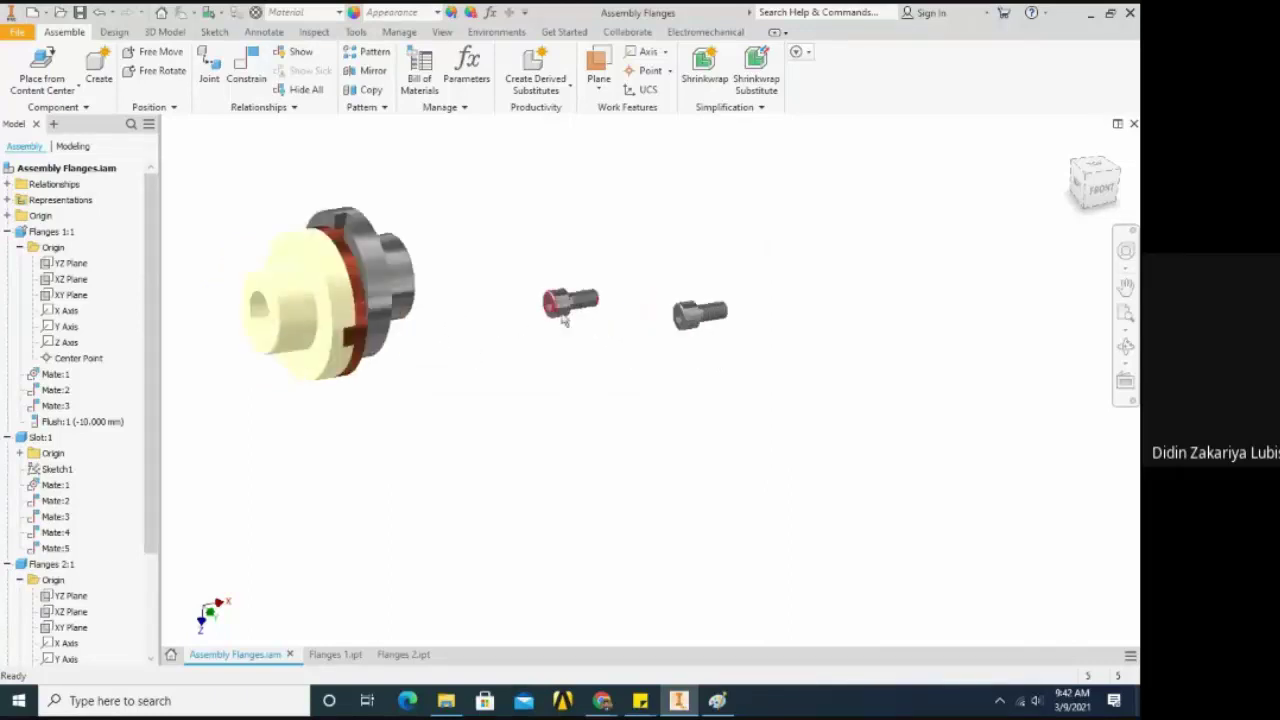
{"action": "left_click_drag", "start_coordinate": [566, 316], "coordinate": [481, 276]}
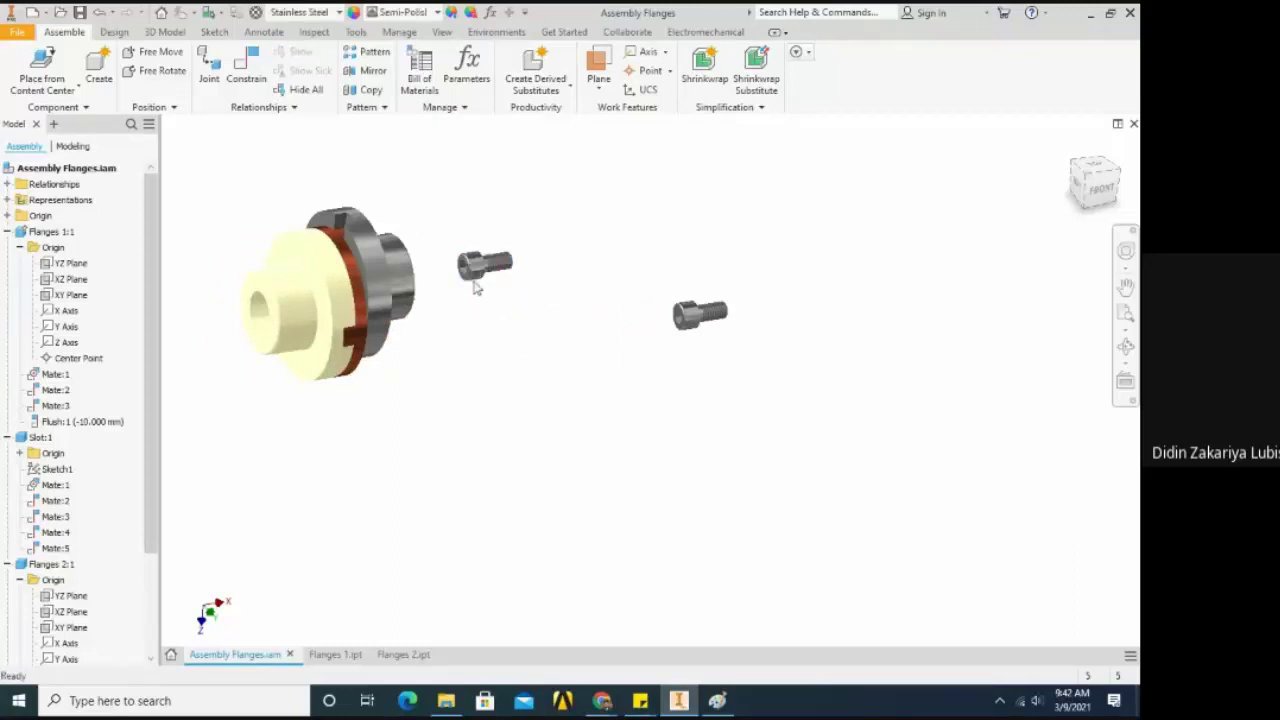
Switch to File Explorer and check the Latihan folder and its OldVersions subfolder for the saved assembly and part files
{"action": "left_click", "coordinate": [446, 702]}
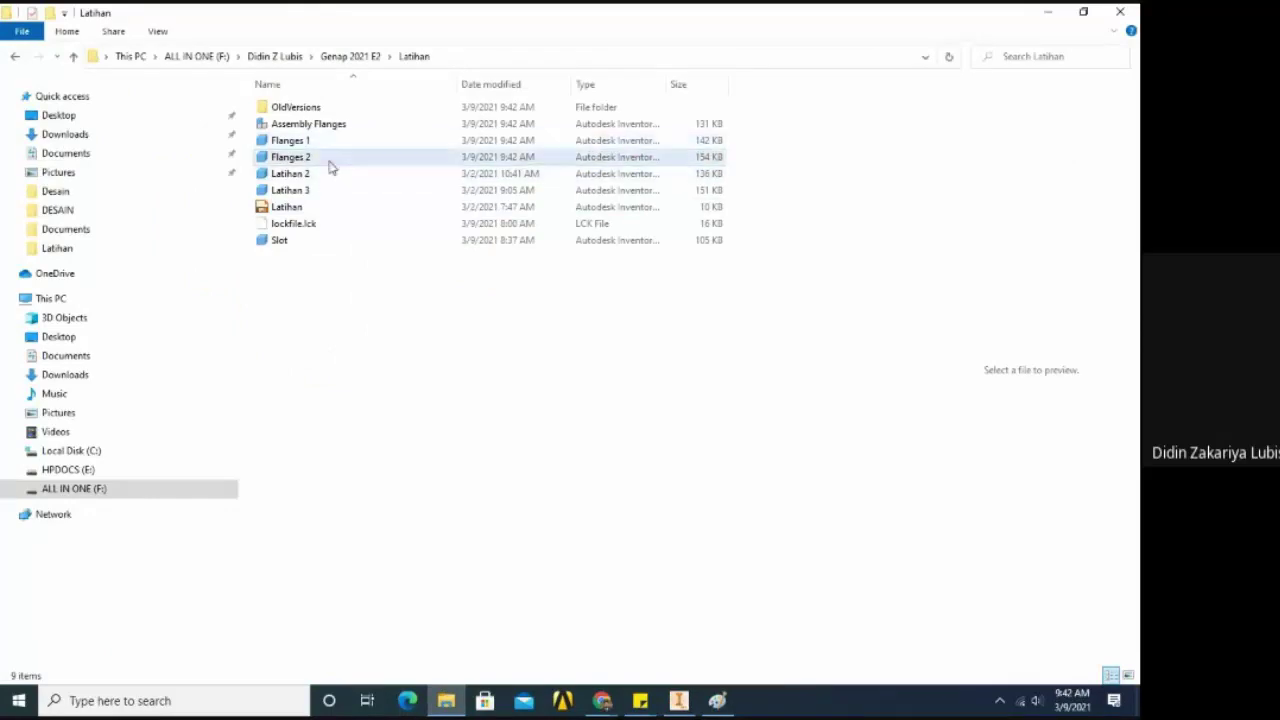
{"action": "double_click", "coordinate": [329, 108]}
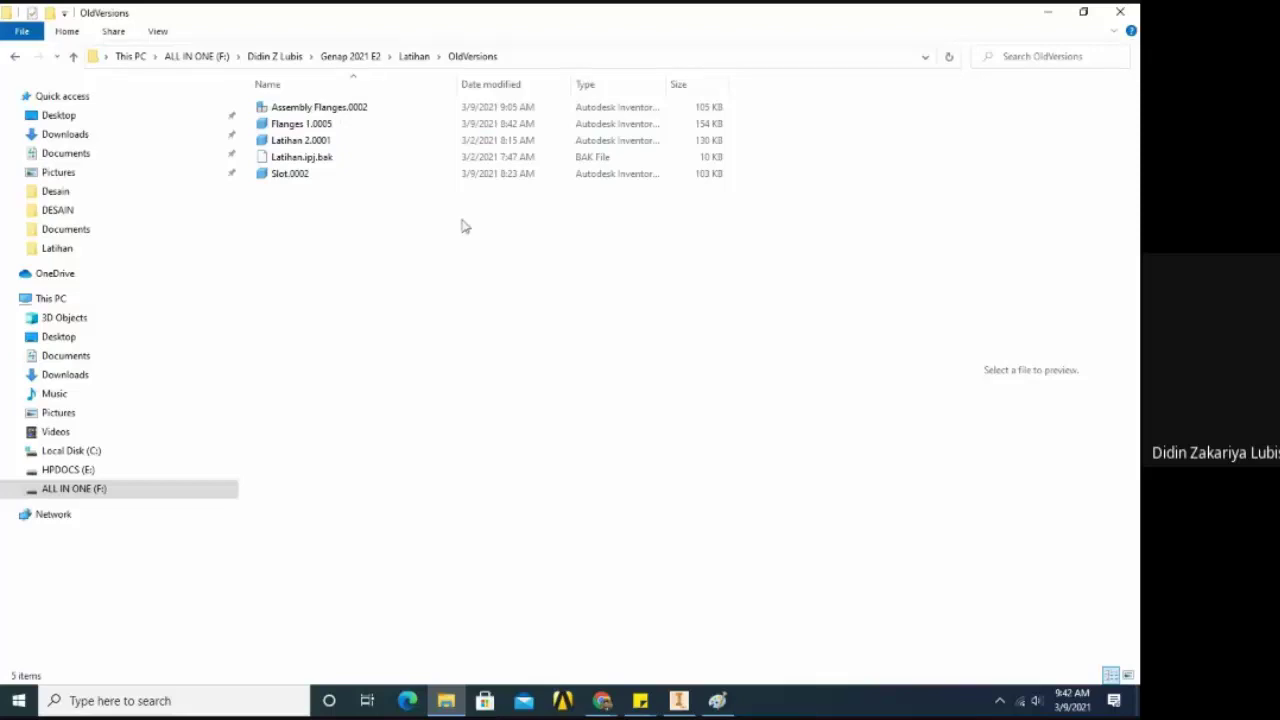
{"action": "left_click", "coordinate": [414, 57]}
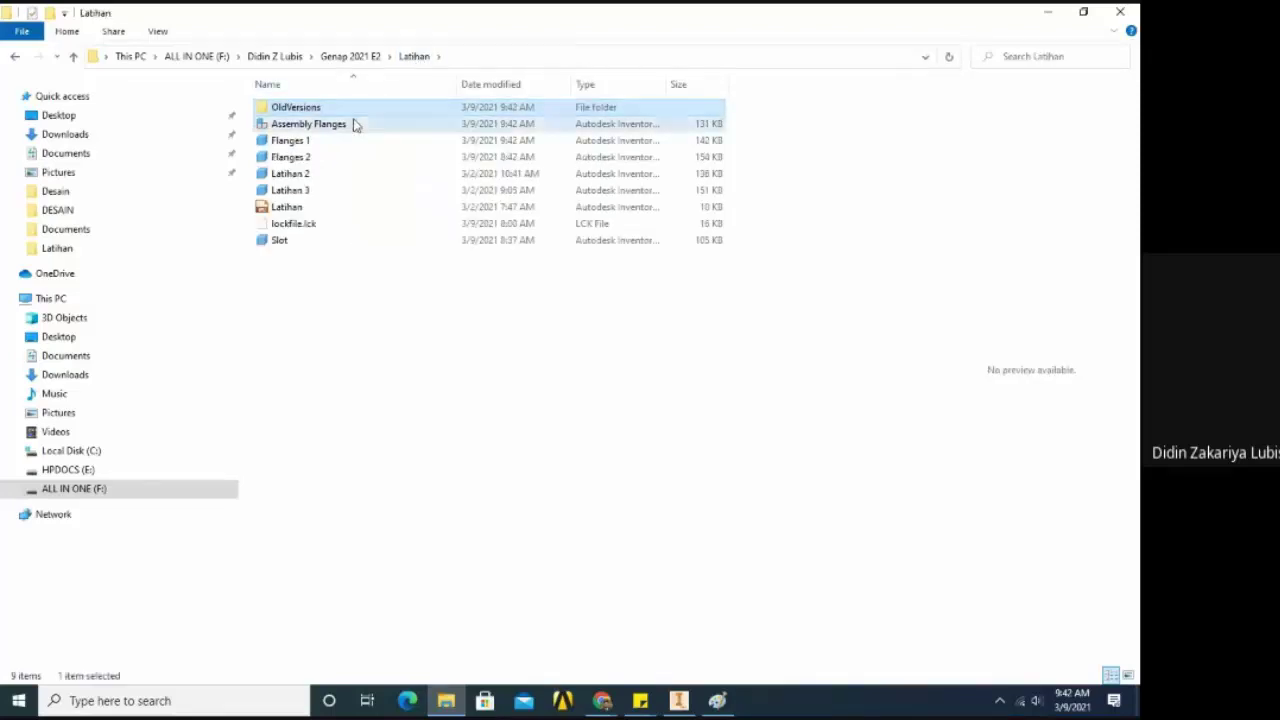
{"action": "left_click", "coordinate": [355, 123]}
{"action": "left_click", "coordinate": [323, 141]}
{"action": "left_click", "coordinate": [322, 174]}
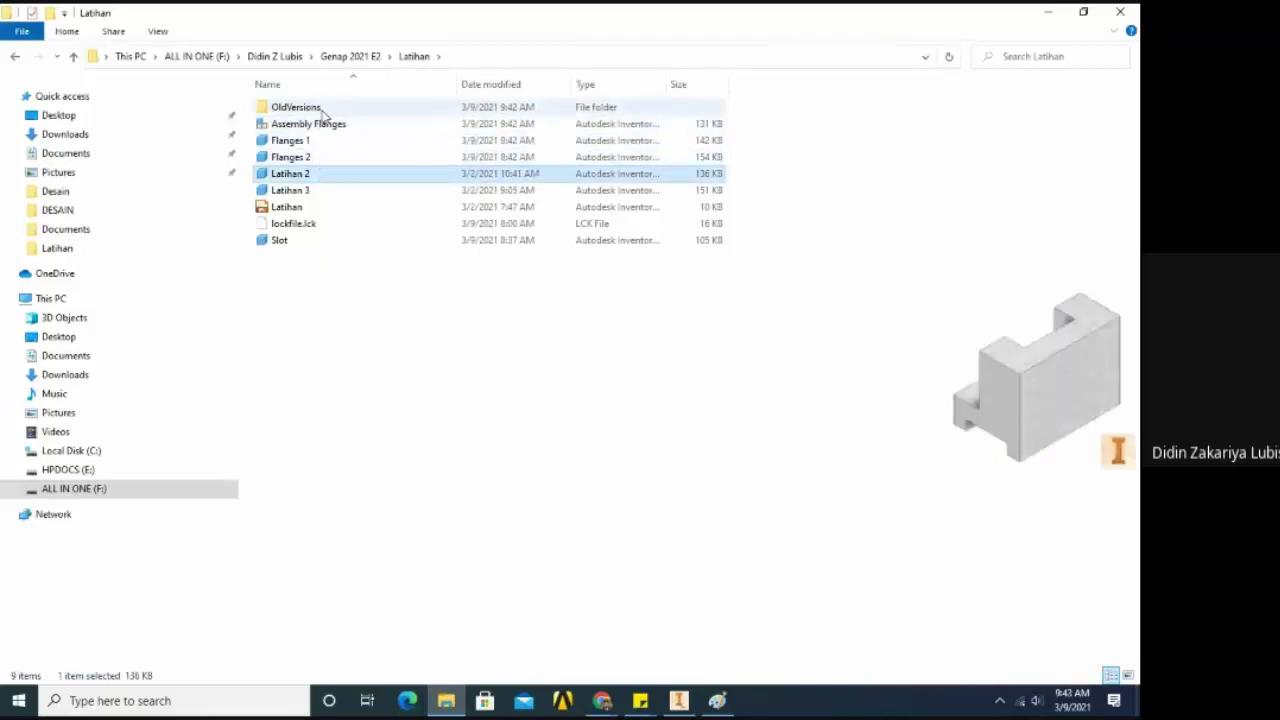
{"action": "left_click", "coordinate": [324, 110]}
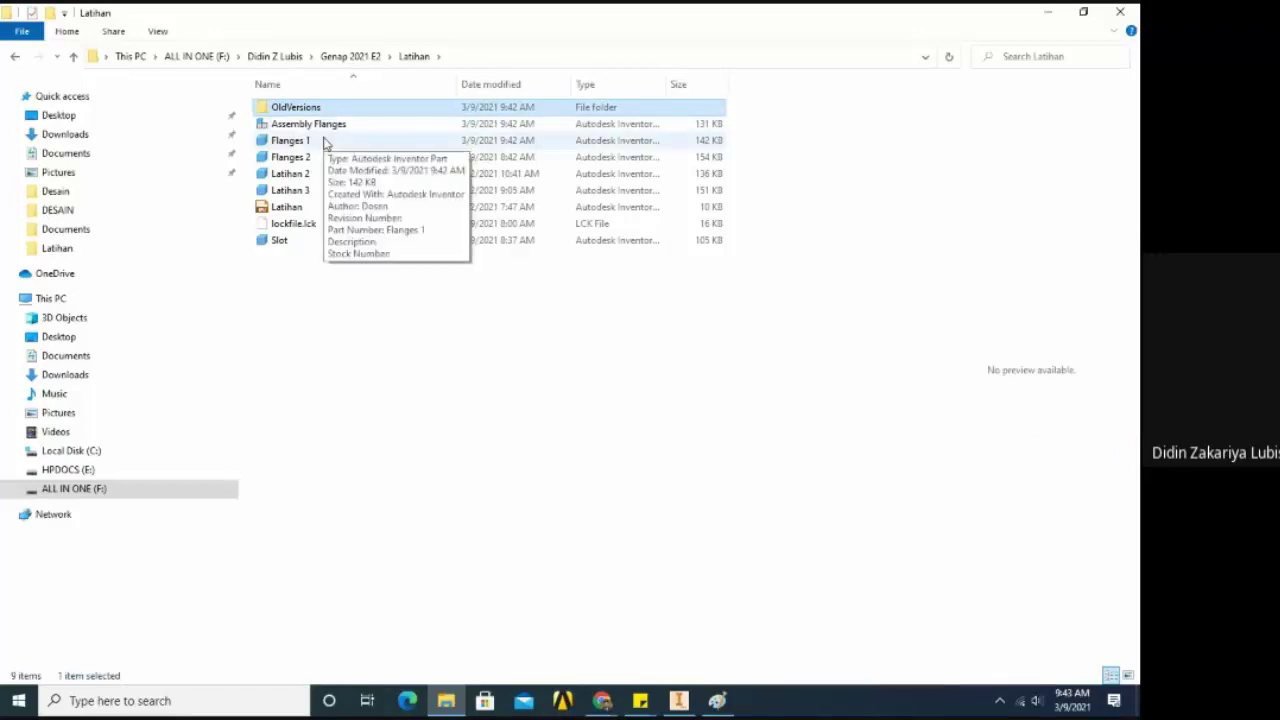
{"action": "left_click", "coordinate": [346, 274]}
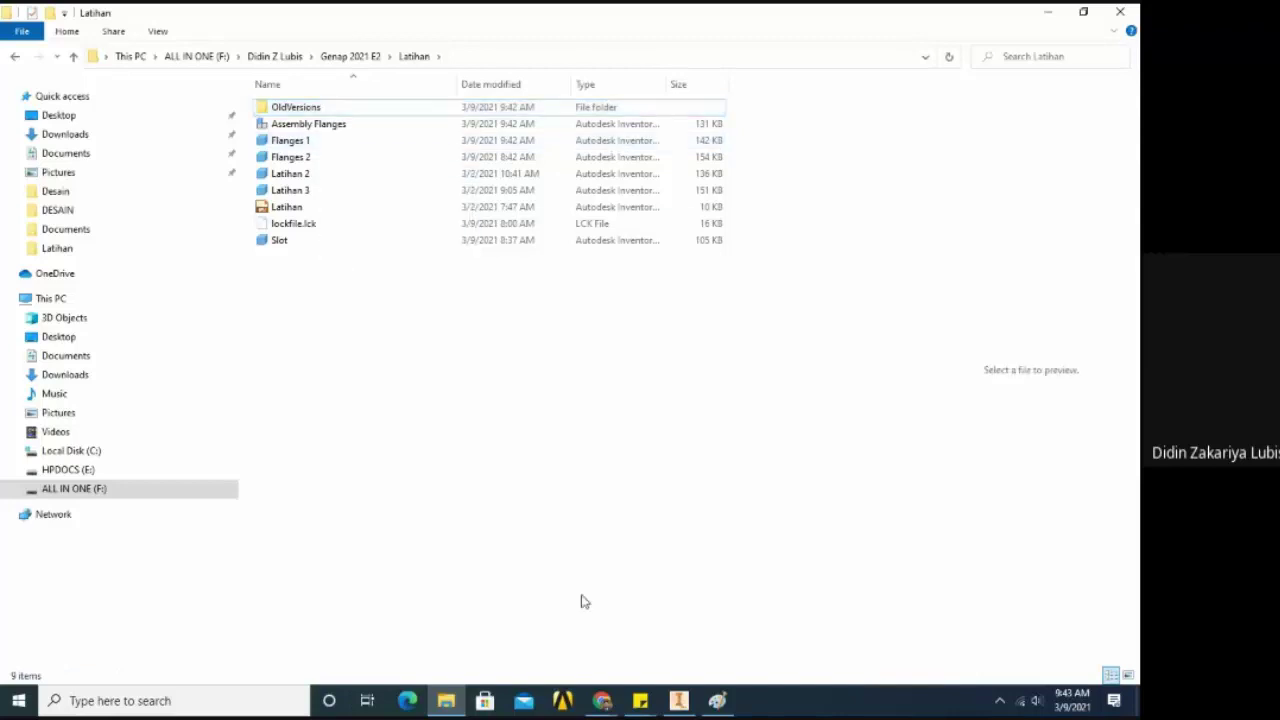
Switch back to Inventor, shift the nearer screw upward, and bring up the Latihan folder in File Explorer
{"action": "left_click", "coordinate": [678, 700]}
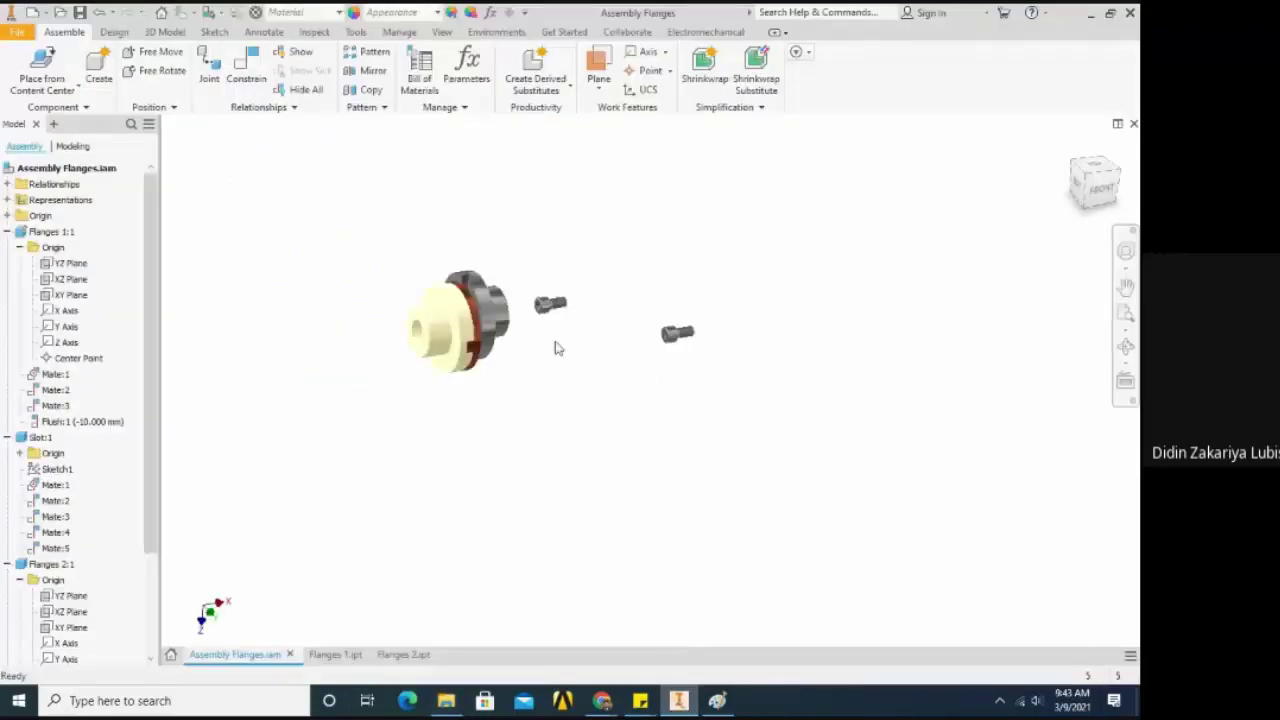
{"action": "left_click_drag", "start_coordinate": [592, 287], "coordinate": [608, 245]}
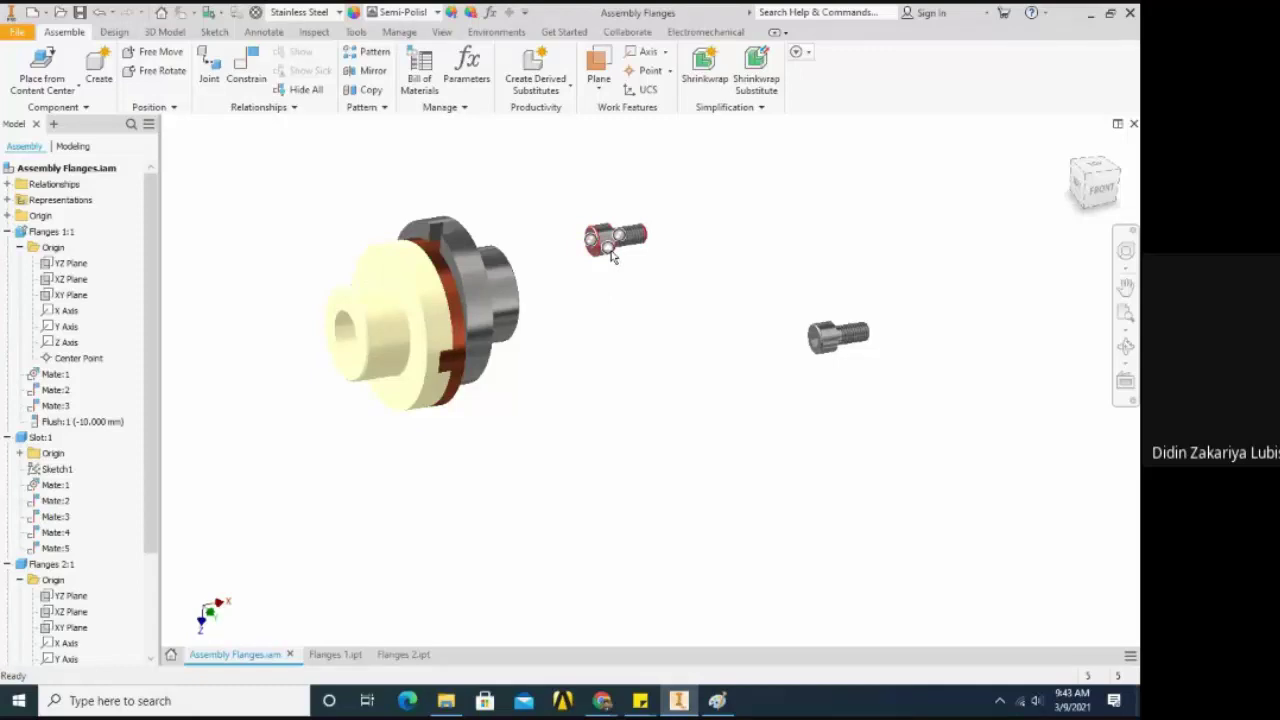
{"action": "left_click", "coordinate": [448, 698]}
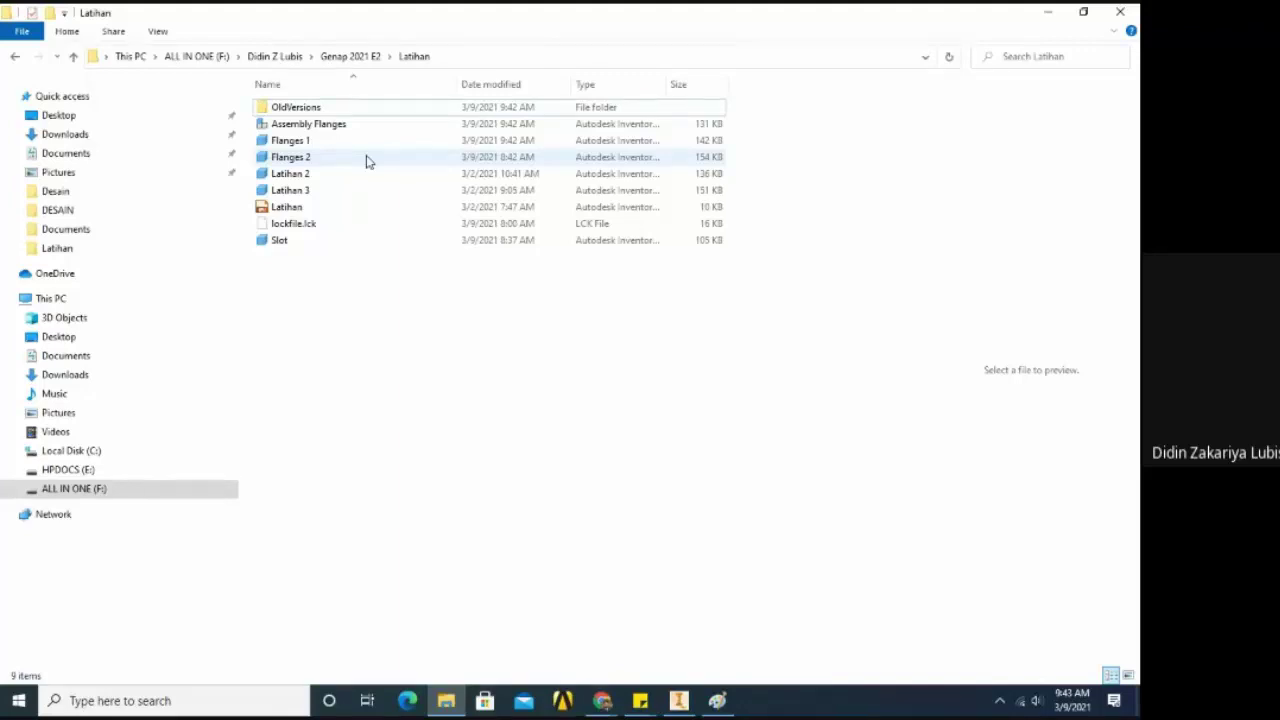
Switch back to Inventor and reposition the nearer screw above and behind the grey flange
{"action": "left_click", "coordinate": [678, 700]}
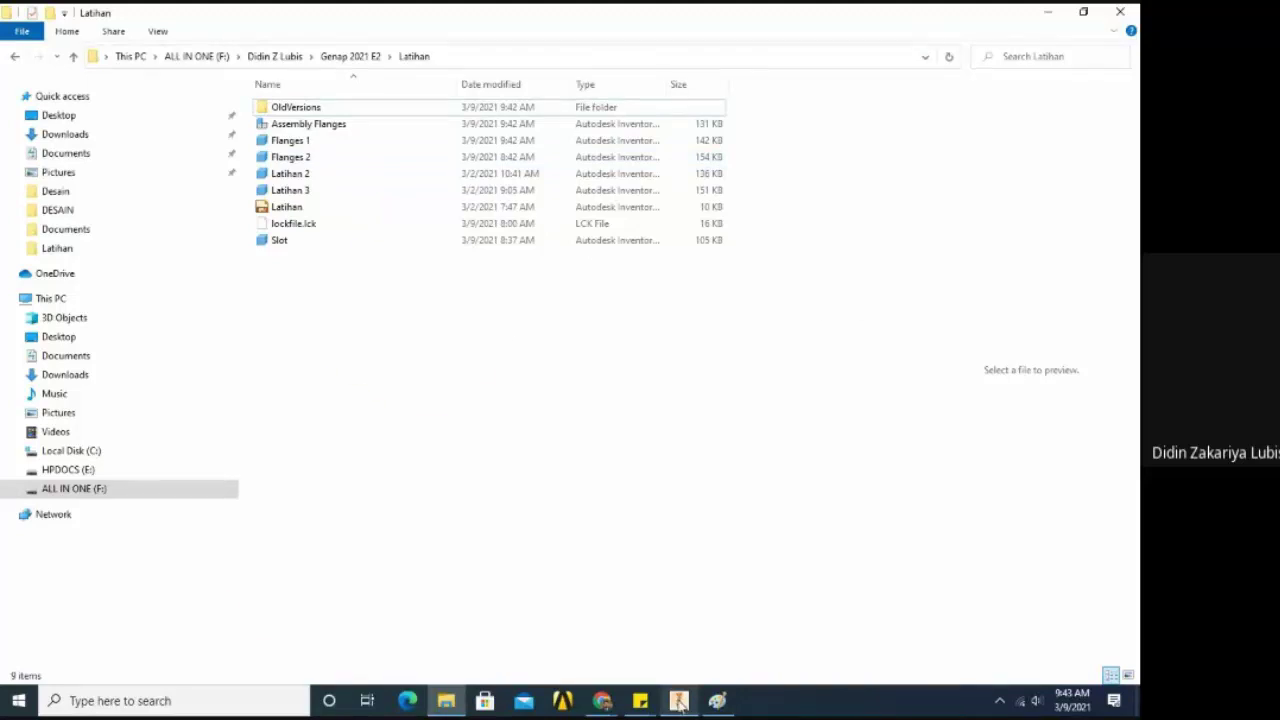
{"action": "left_click_drag", "start_coordinate": [605, 250], "coordinate": [611, 293]}
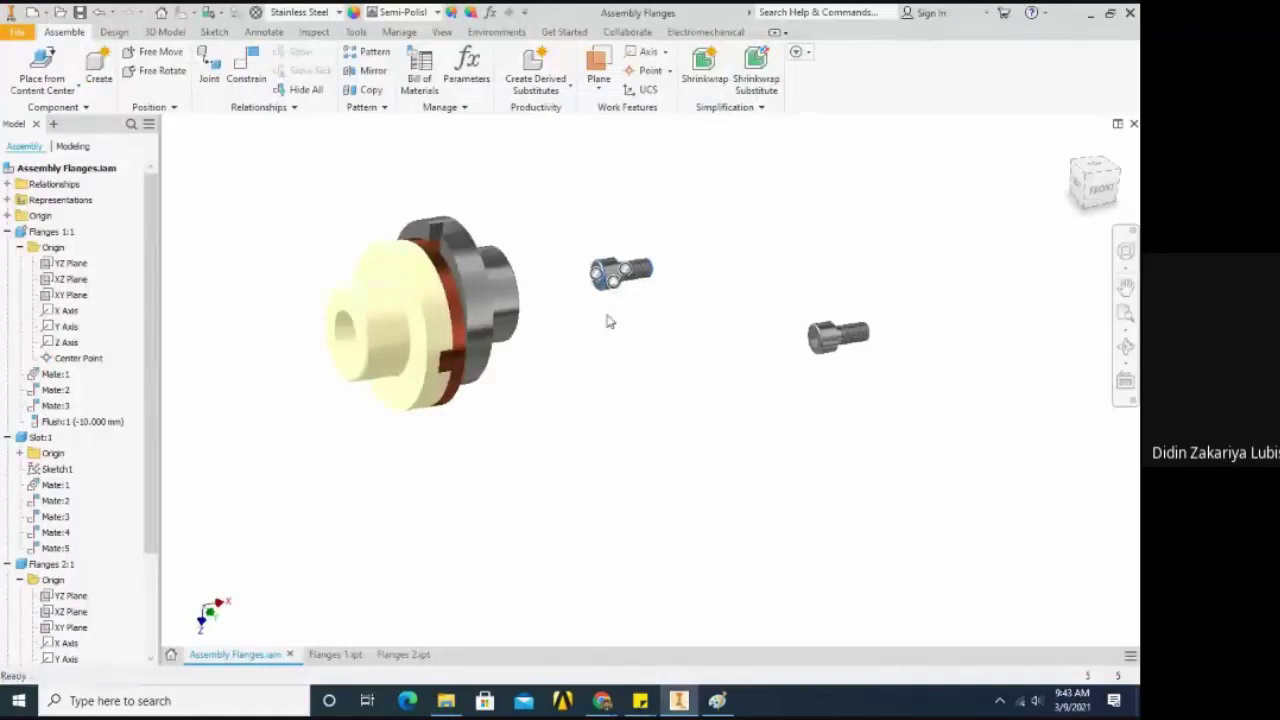
{"action": "left_click", "coordinate": [610, 321]}
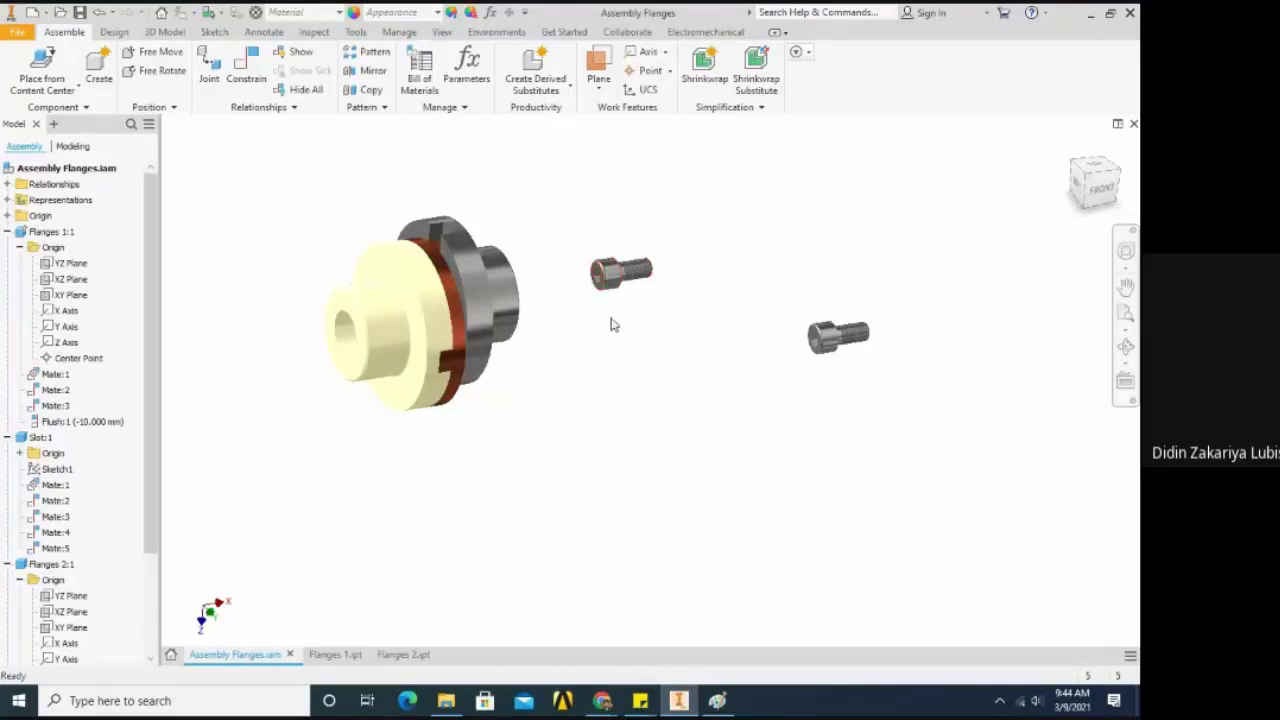
{"action": "left_click_drag", "start_coordinate": [614, 286], "coordinate": [563, 224]}
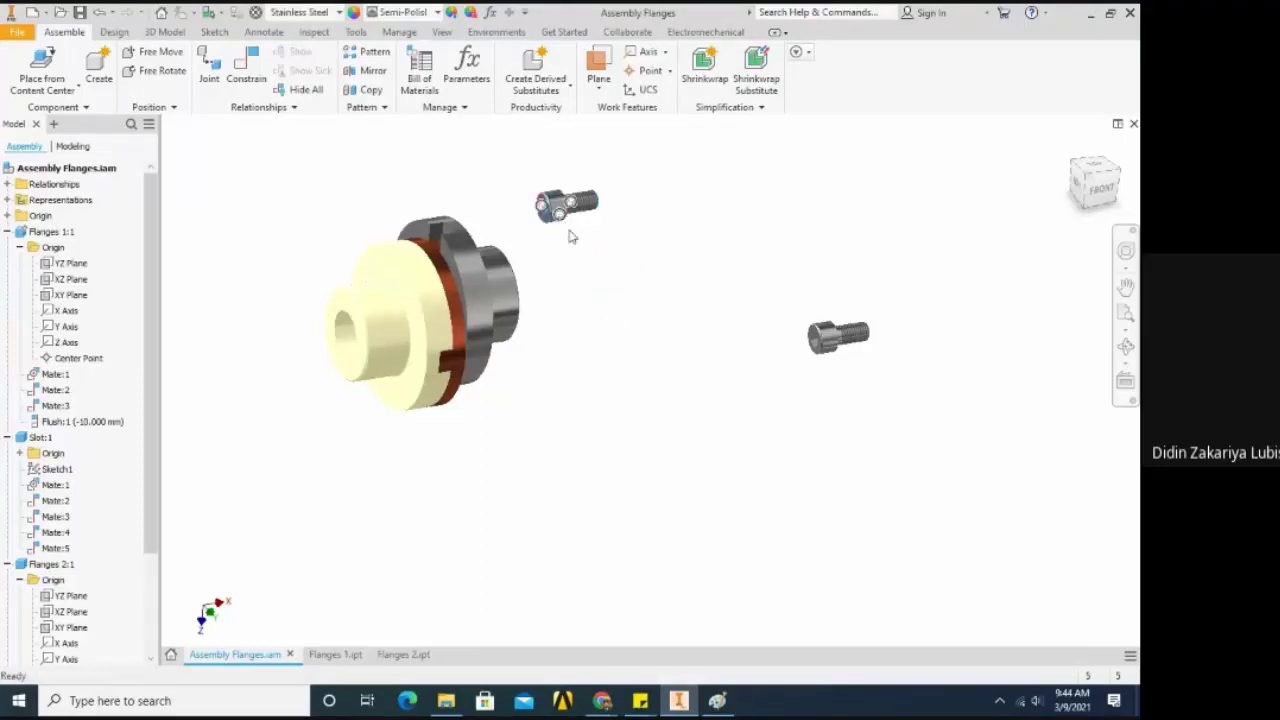
{"action": "left_click", "coordinate": [561, 220]}
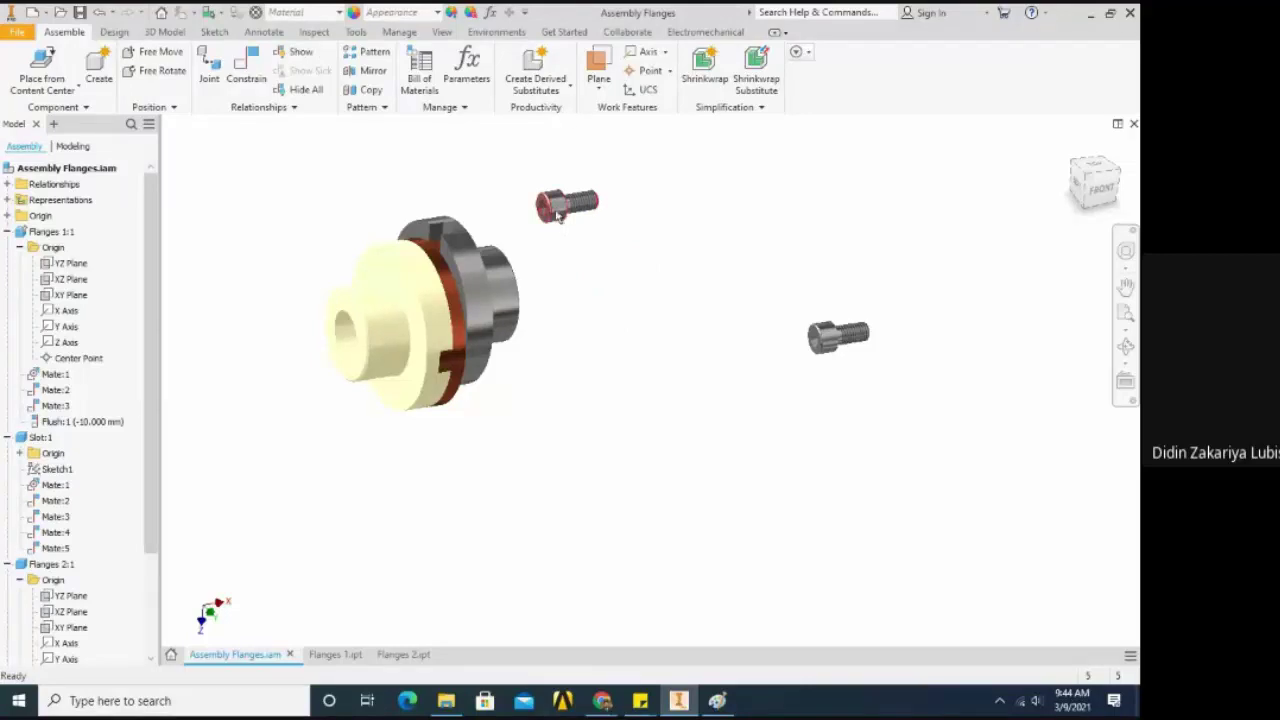
Open the screw near the flanges as its own part and open Sketch1 of its Body feature for editing
{"action": "right_click", "coordinate": [555, 140]}
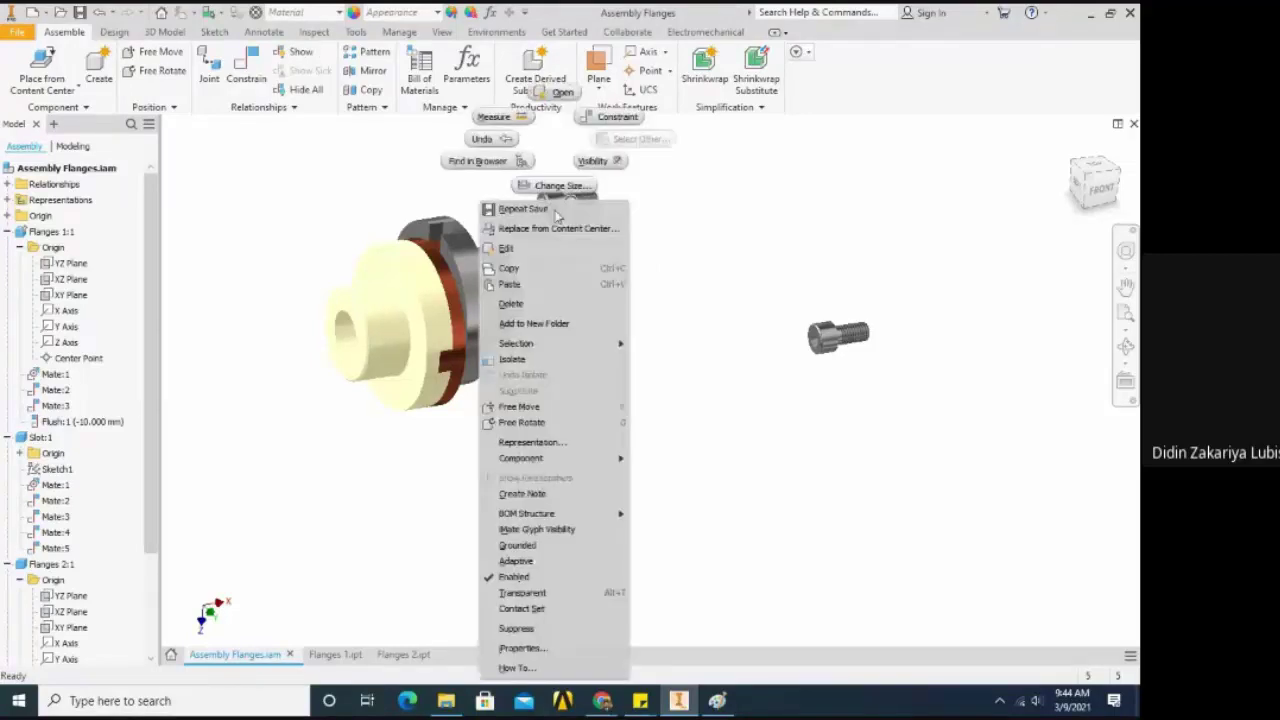
{"action": "left_click", "coordinate": [558, 92]}
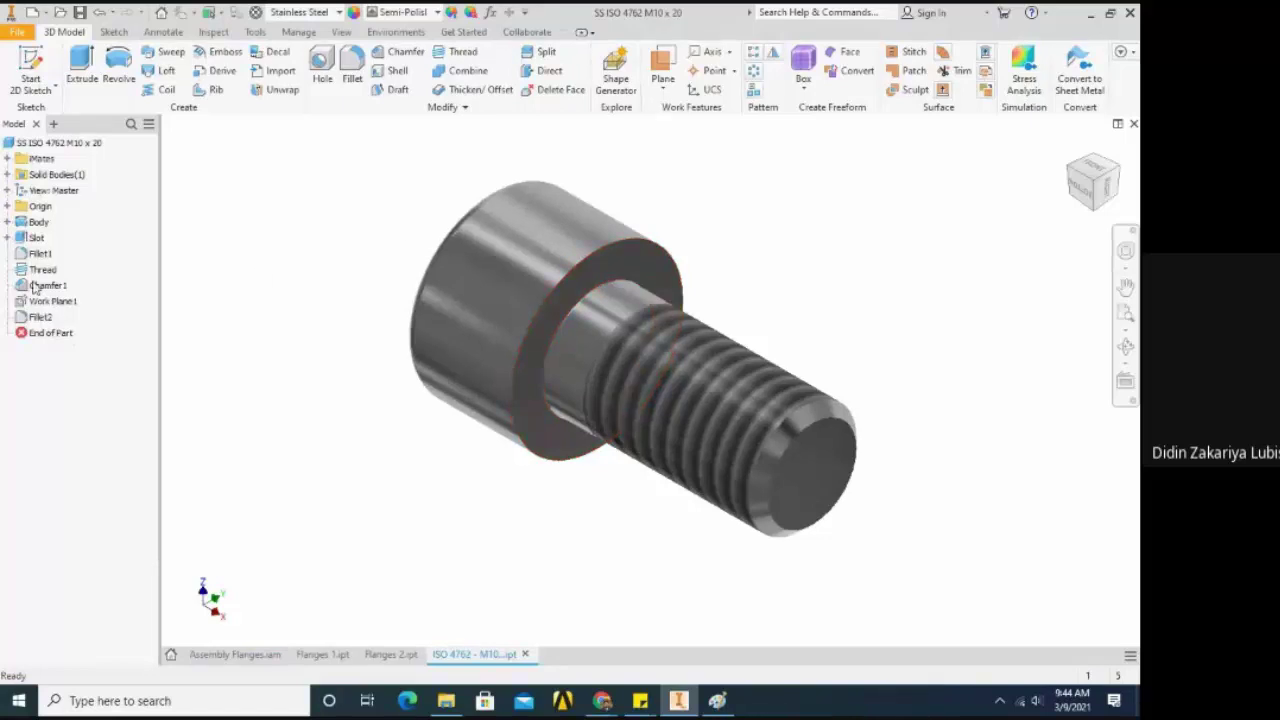
{"action": "left_click", "coordinate": [8, 222]}
{"action": "left_click", "coordinate": [38, 239]}
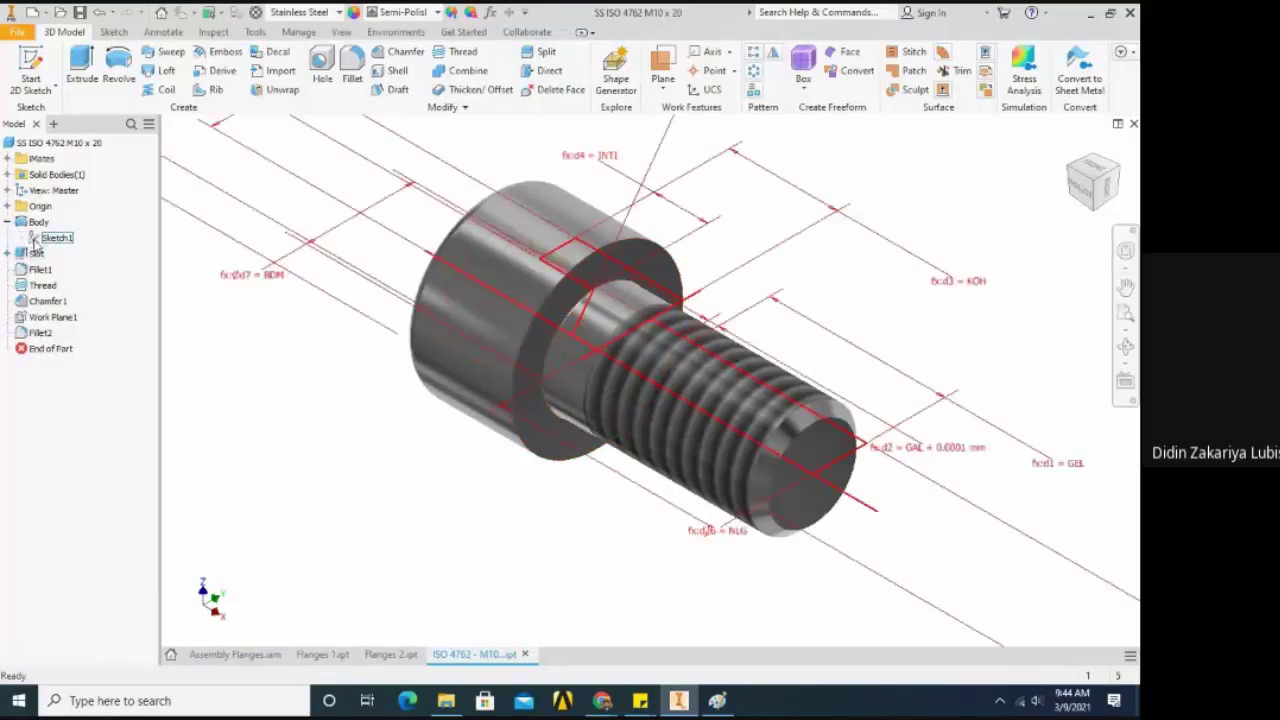
{"action": "double_click", "coordinate": [38, 239]}
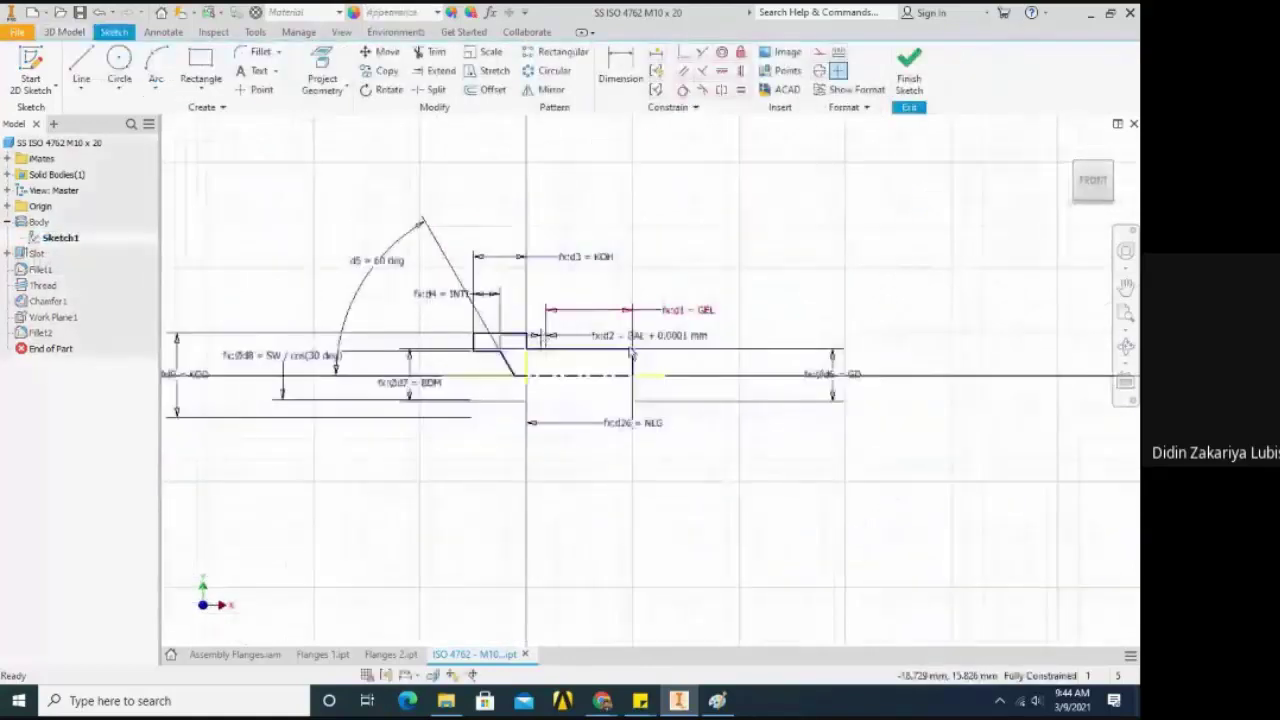
Examine the parametric dimensions of the screw's profile sketch, including head height d3, and finish the sketch without changing them
{"action": "scroll", "coordinate": [560, 320], "scroll_direction": "up", "scroll_amount": 3}
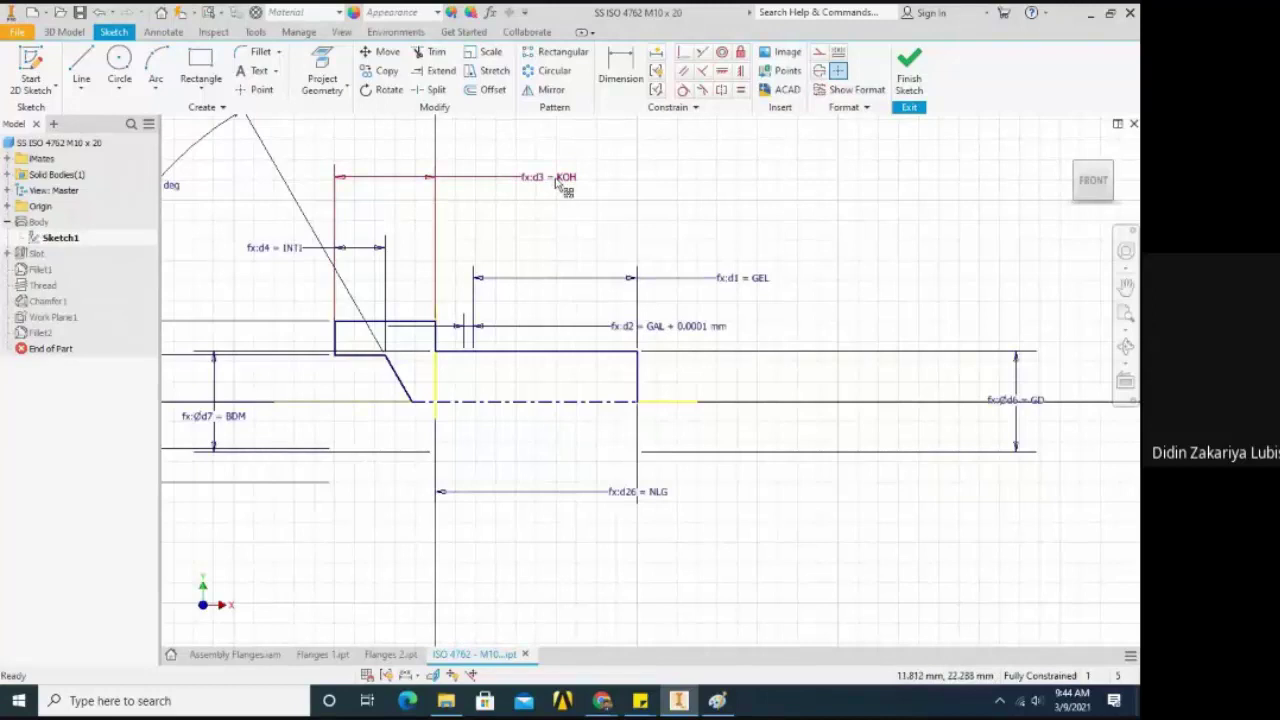
{"action": "double_click", "coordinate": [557, 182]}
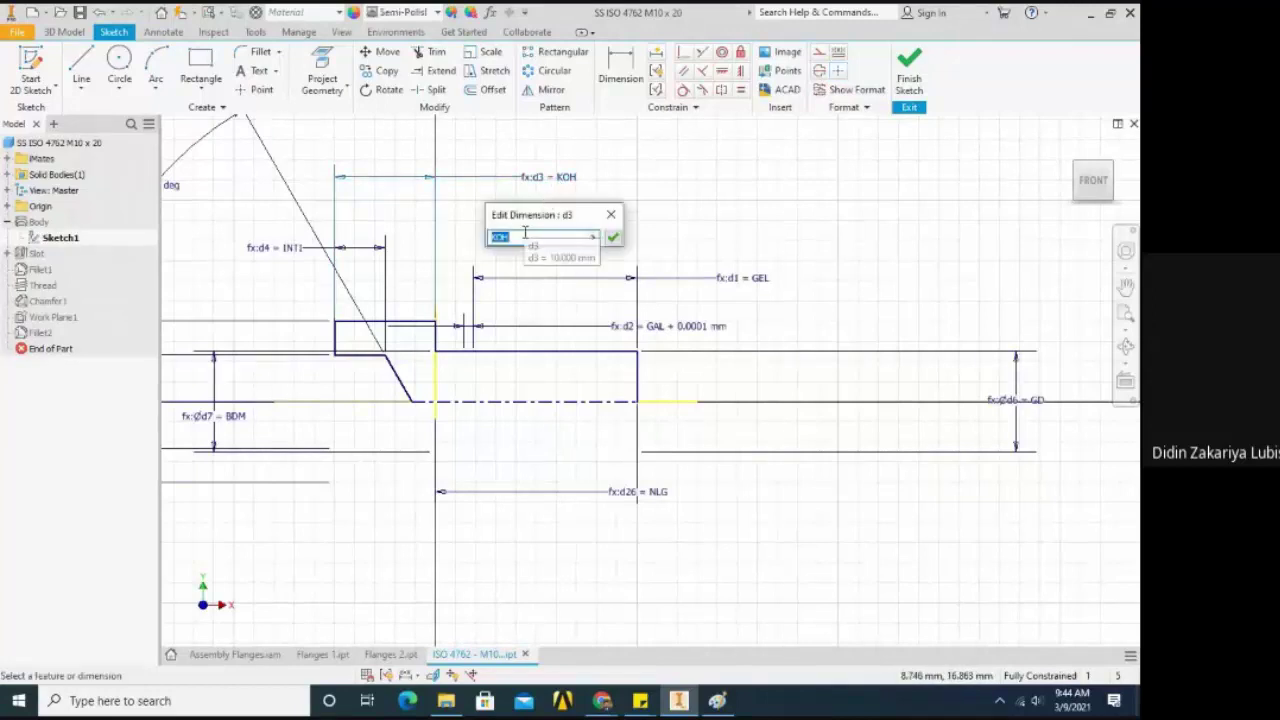
{"action": "left_click", "coordinate": [611, 214]}
{"action": "scroll", "coordinate": [530, 270], "scroll_direction": "down", "scroll_amount": 2}
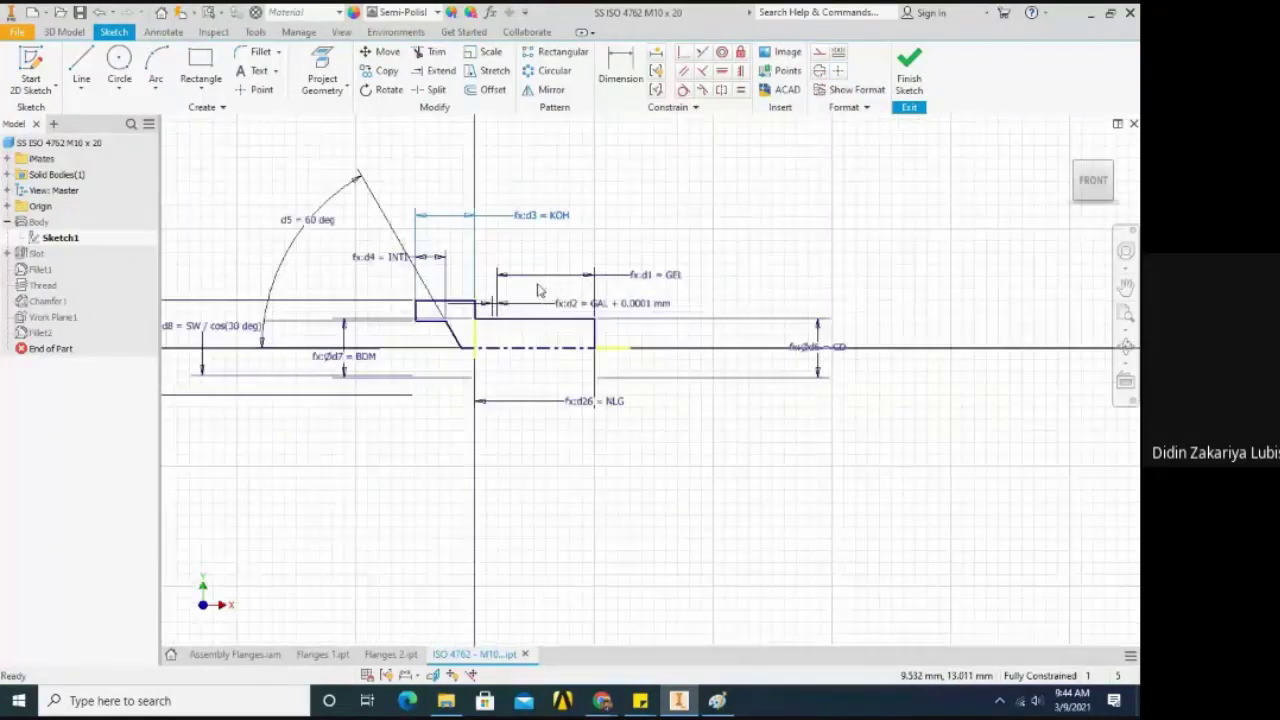
{"action": "scroll", "coordinate": [822, 360], "scroll_direction": "up", "scroll_amount": 2}
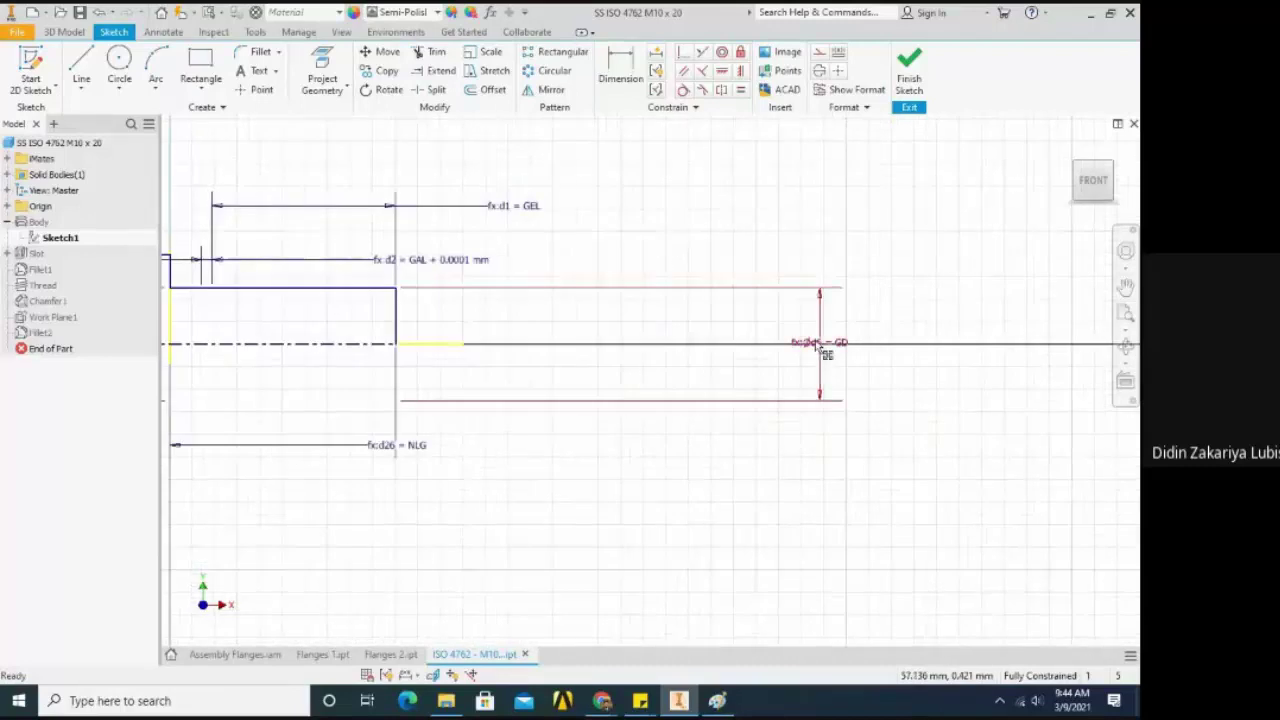
{"action": "scroll", "coordinate": [600, 255], "scroll_direction": "down", "scroll_amount": 3}
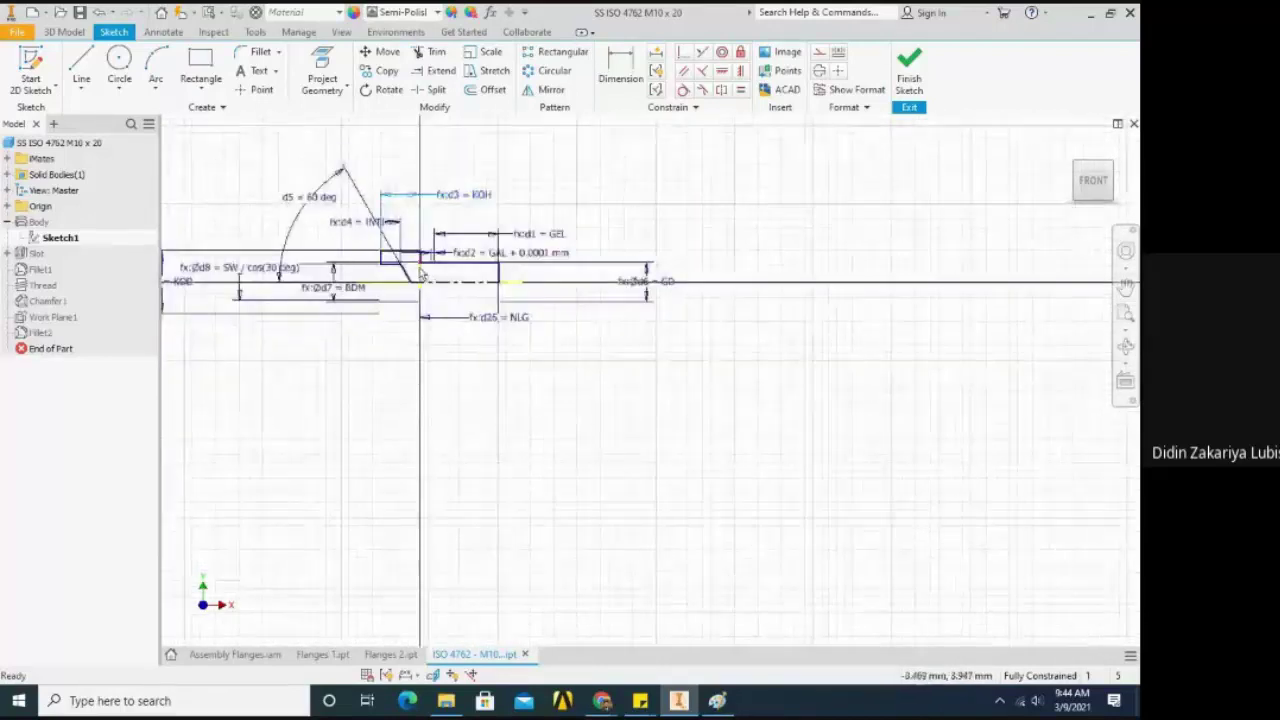
{"action": "scroll", "coordinate": [420, 275], "scroll_direction": "up", "scroll_amount": 2}
{"action": "left_click", "coordinate": [909, 70]}
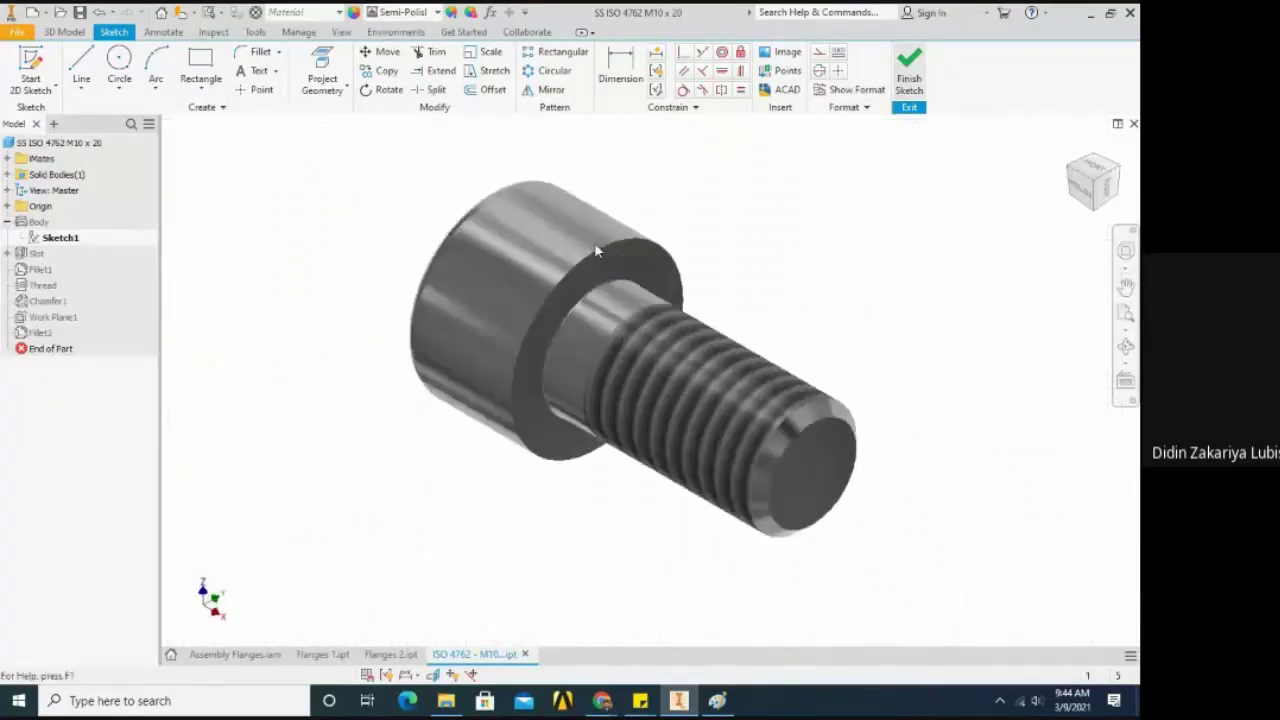
Start saving a copy of the screw part and check its default SS-ISO 4762 folder under Content Center Files
{"action": "scroll", "coordinate": [600, 265], "scroll_direction": "down", "scroll_amount": 2}
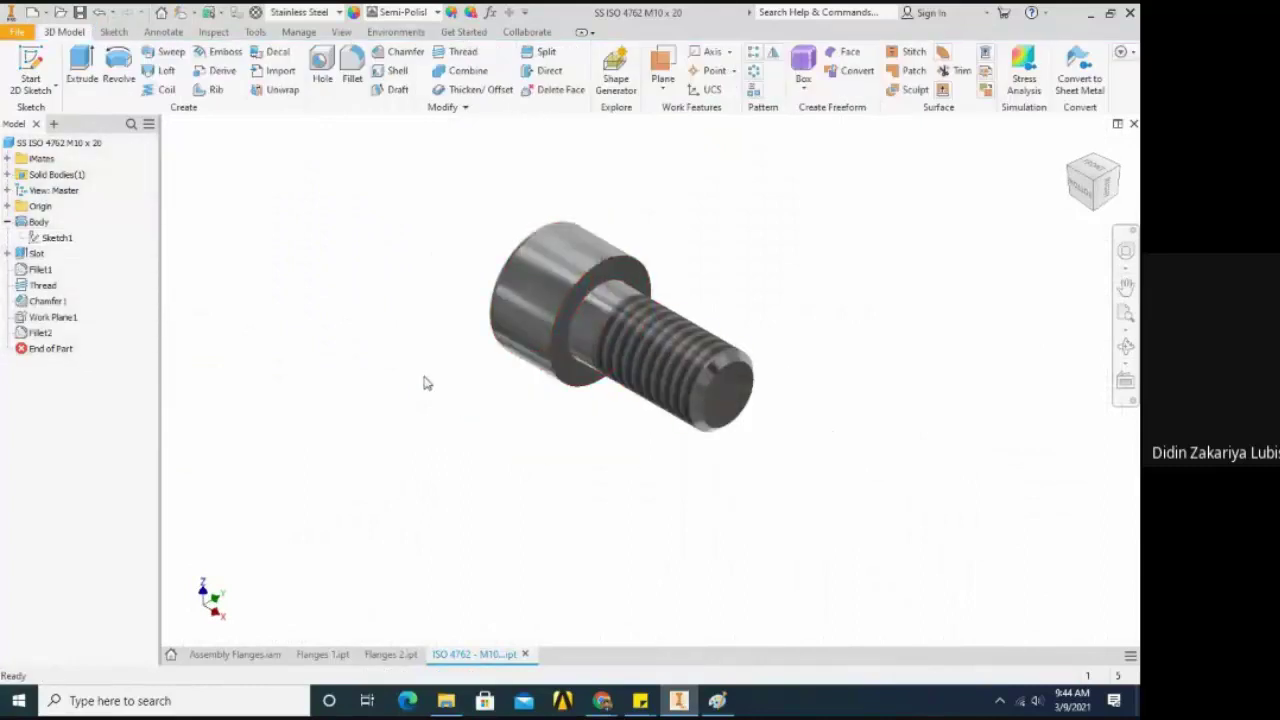
{"action": "scroll", "coordinate": [639, 333], "scroll_direction": "up", "scroll_amount": 2}
{"action": "scroll", "coordinate": [639, 333], "scroll_direction": "down", "scroll_amount": 4}
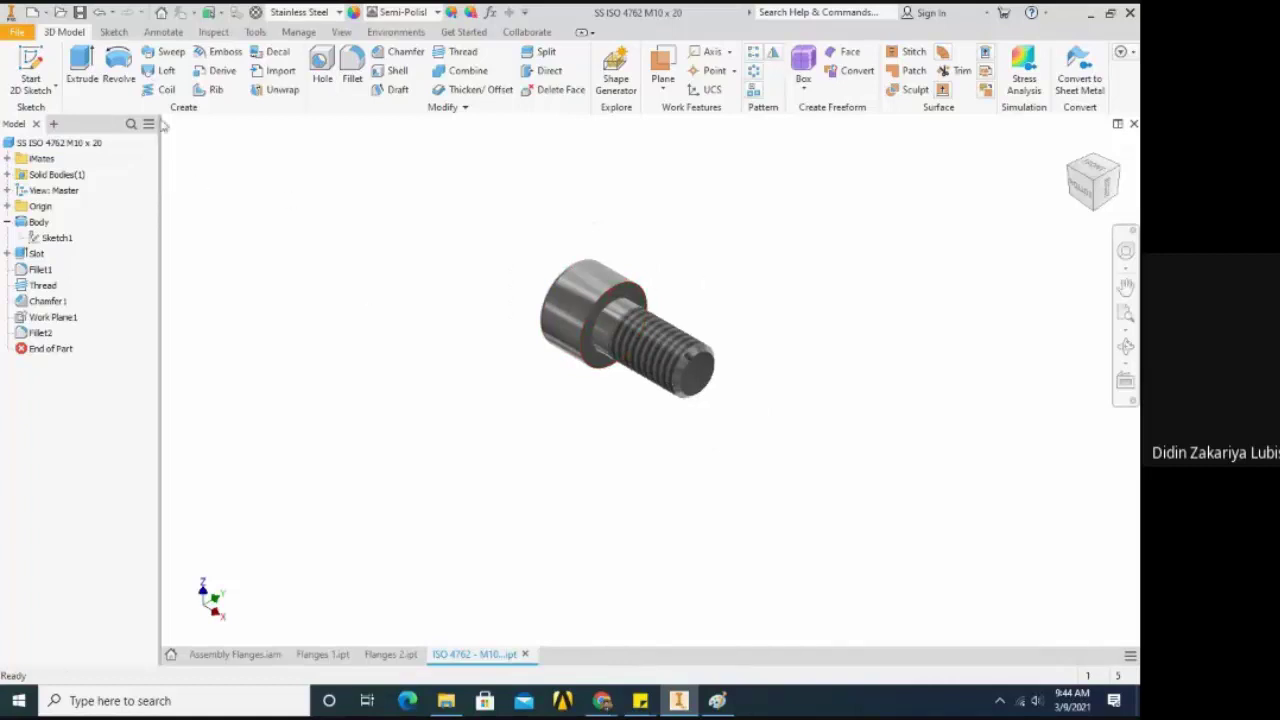
{"action": "left_click", "coordinate": [16, 33]}
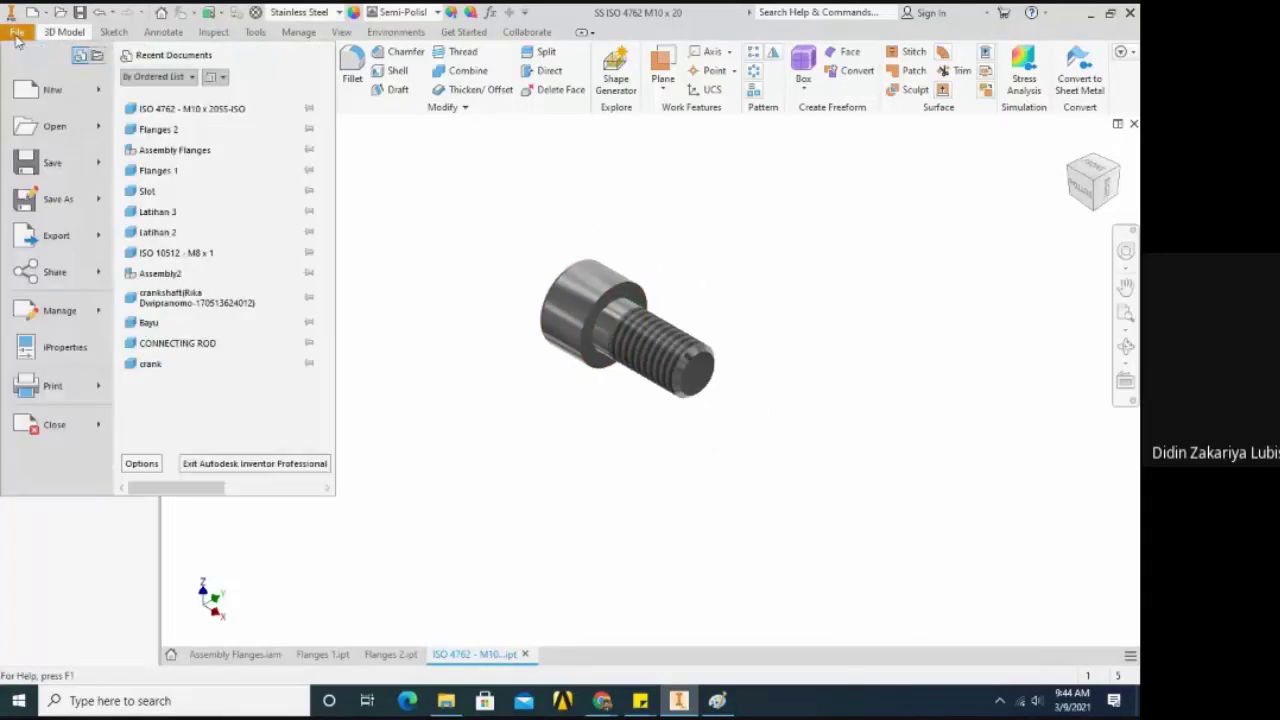
{"action": "left_click", "coordinate": [94, 199]}
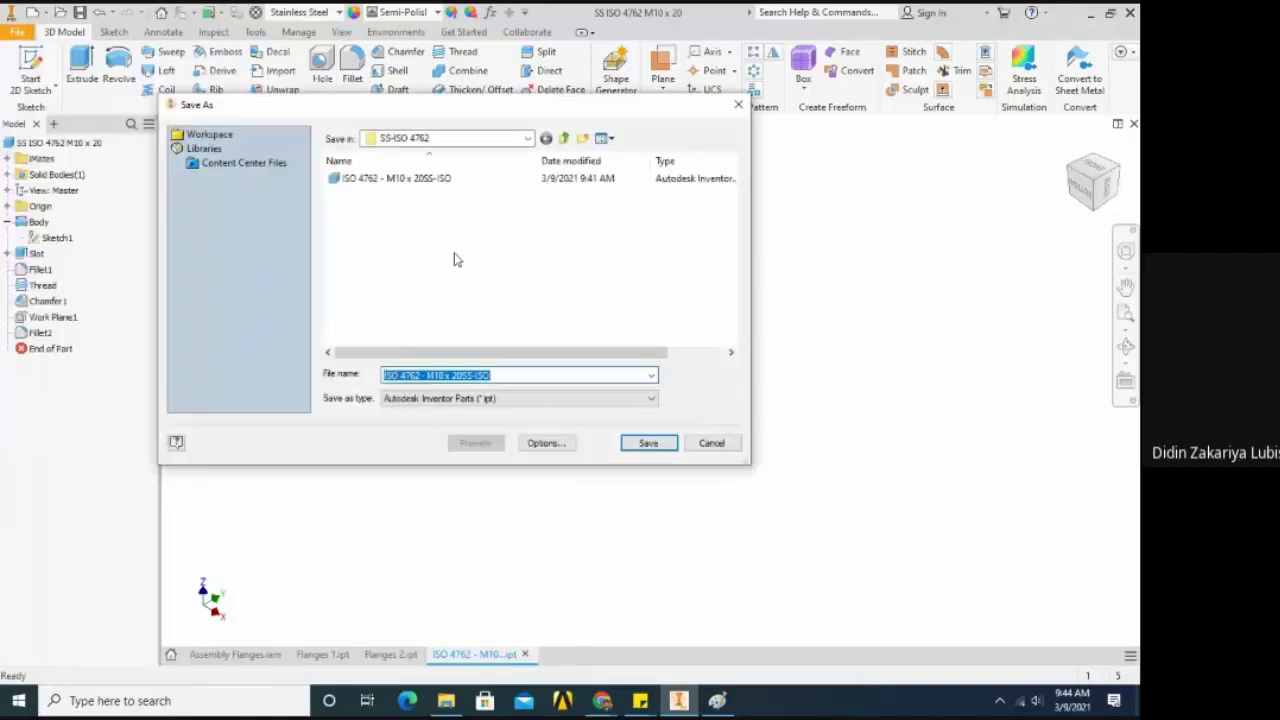
{"action": "left_click", "coordinate": [529, 140]}
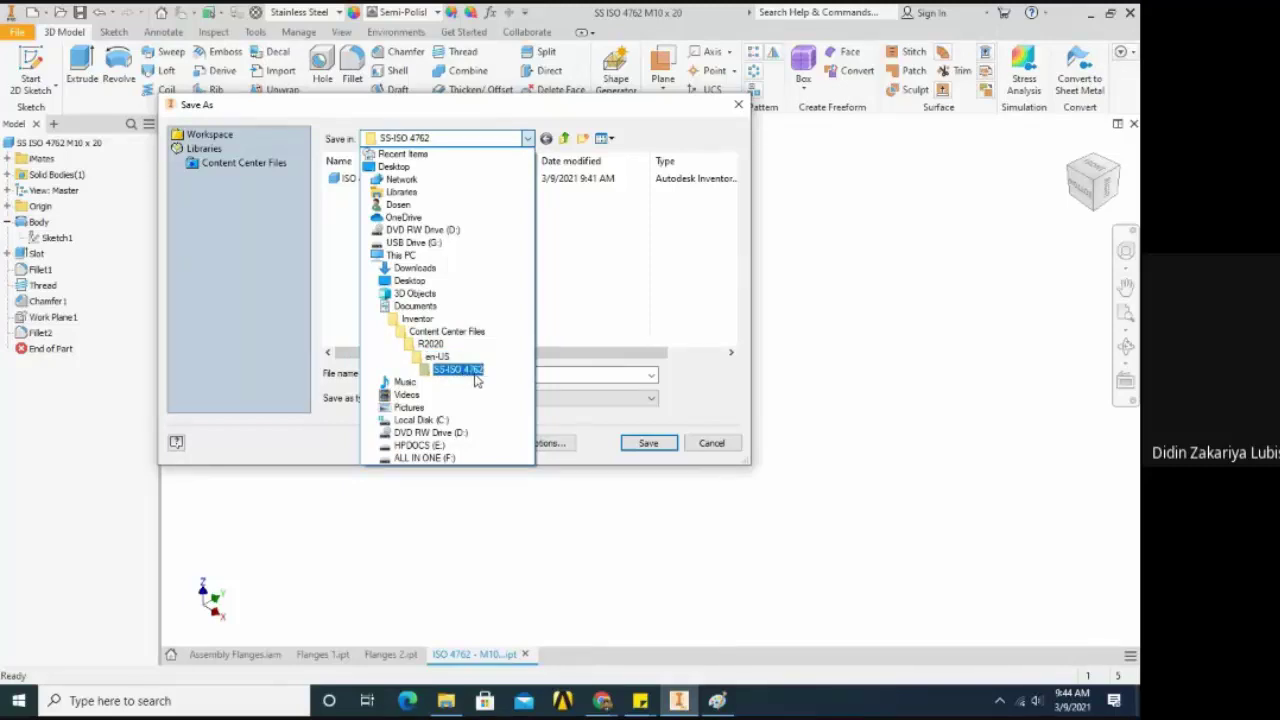
{"action": "left_click", "coordinate": [578, 298]}
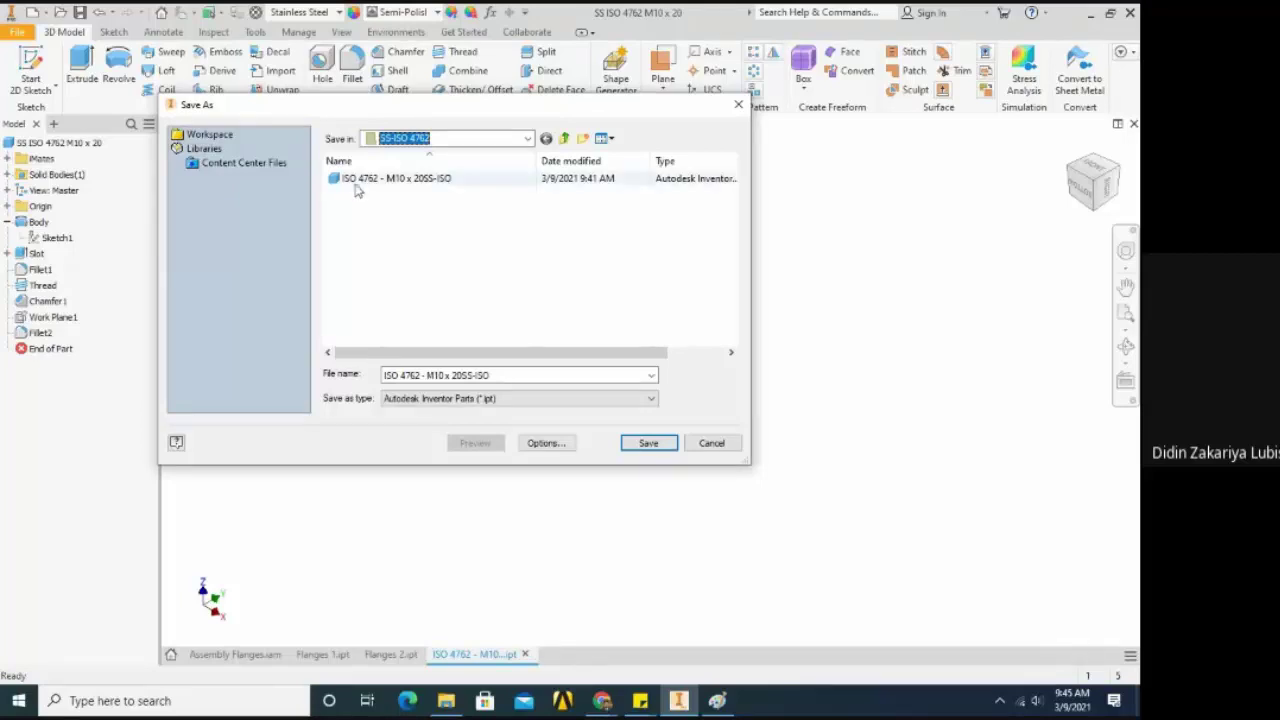
{"action": "mouse_move", "coordinate": [354, 189]}
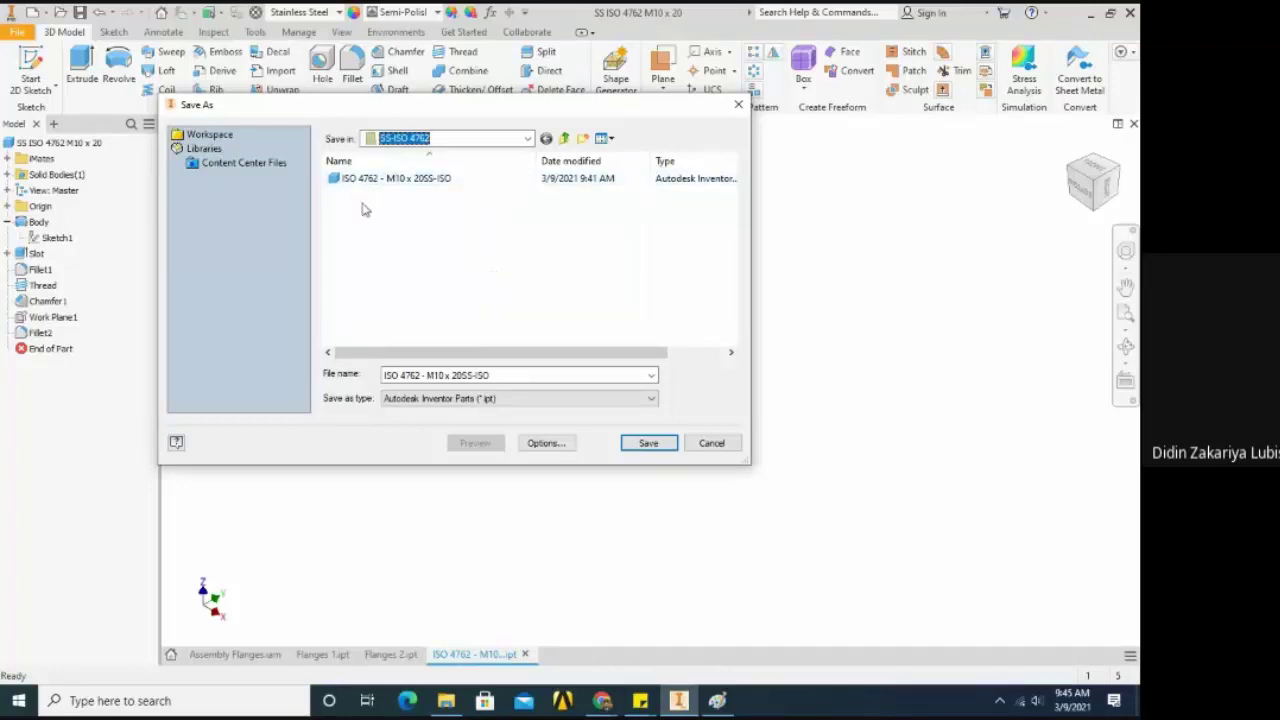
{"action": "left_click", "coordinate": [369, 211]}
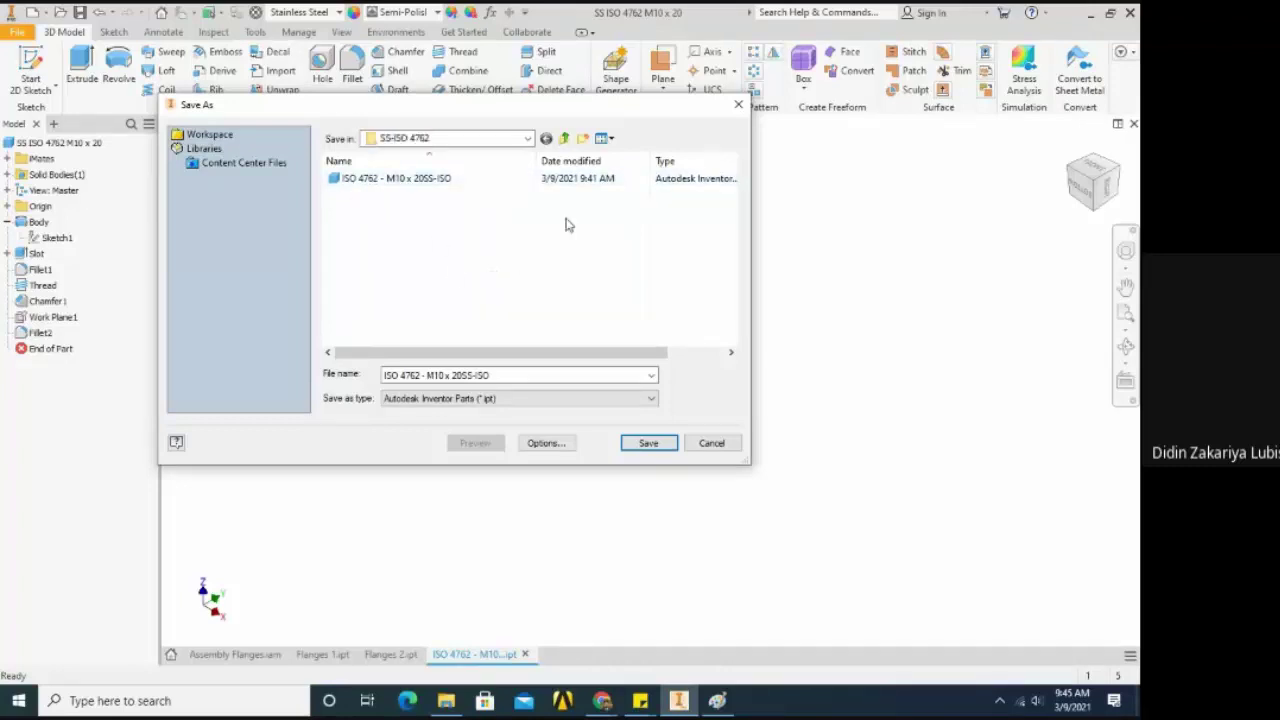
Save the screw copy in the Latihan folder of Genap 2021 E2 on drive F:, keeping the file name ISO 4762 - M10 x 20SS-ISO
{"action": "left_click", "coordinate": [527, 138]}
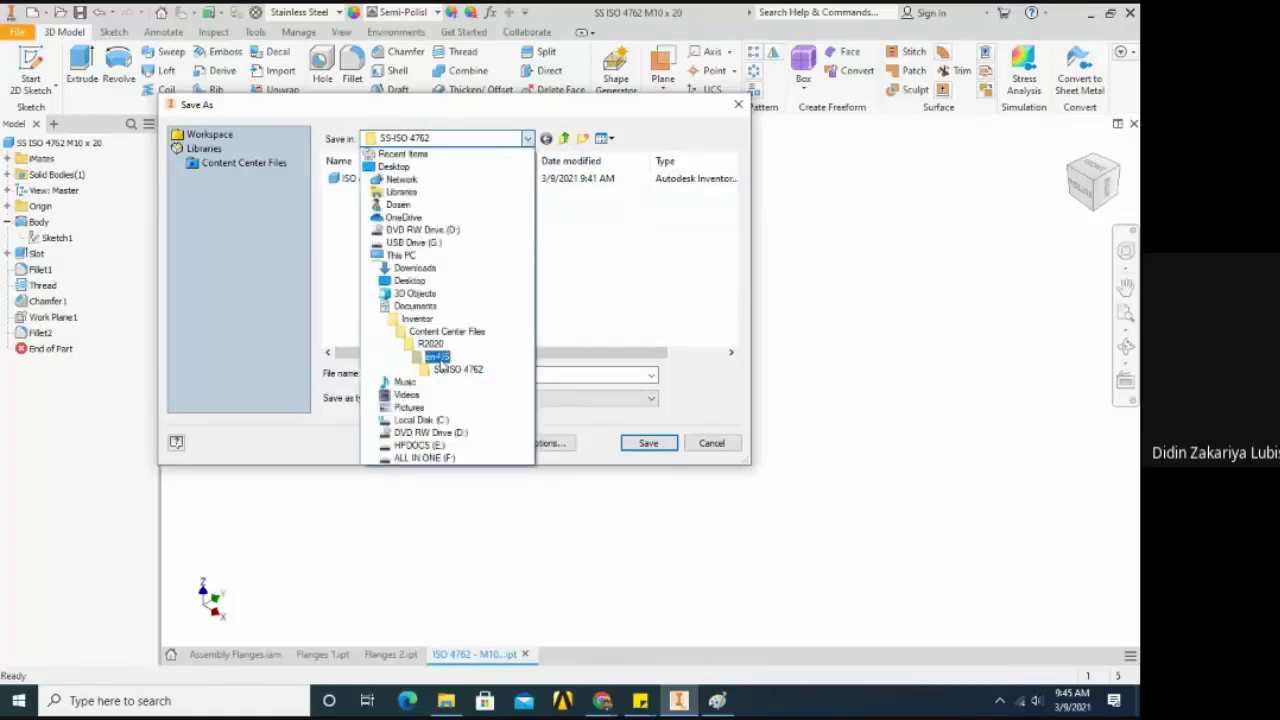
{"action": "left_click", "coordinate": [433, 457]}
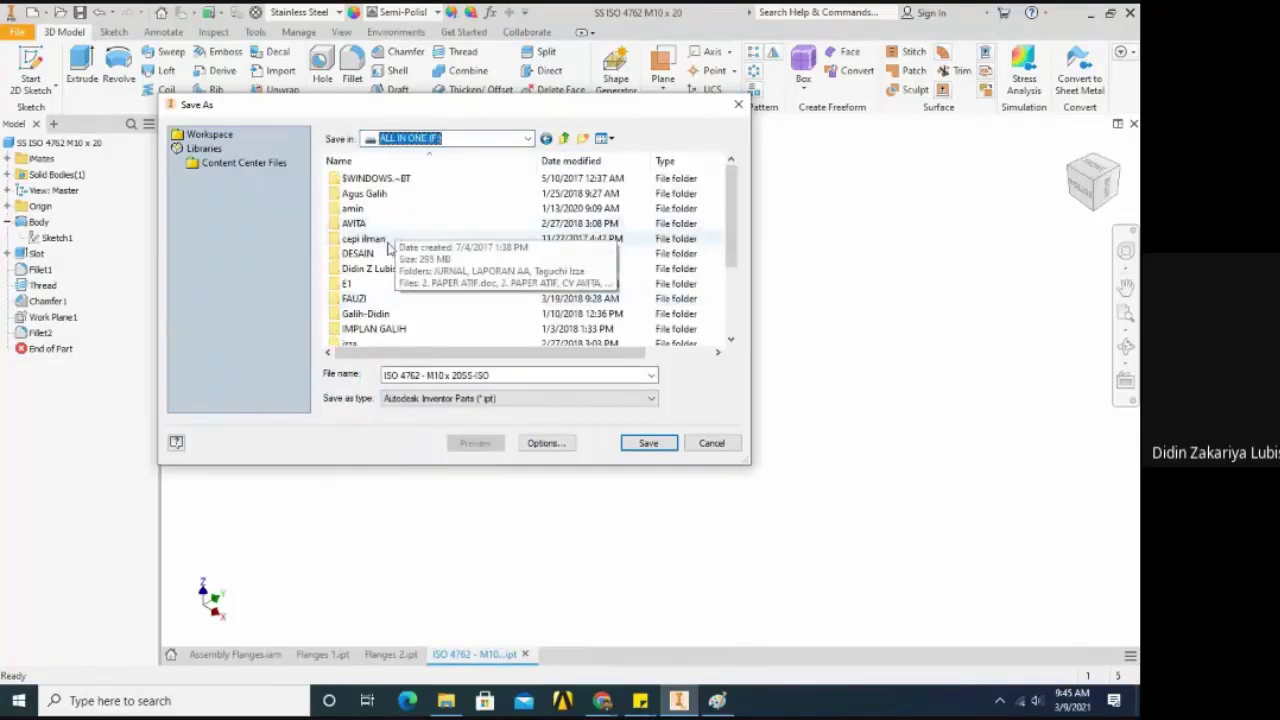
{"action": "double_click", "coordinate": [380, 269]}
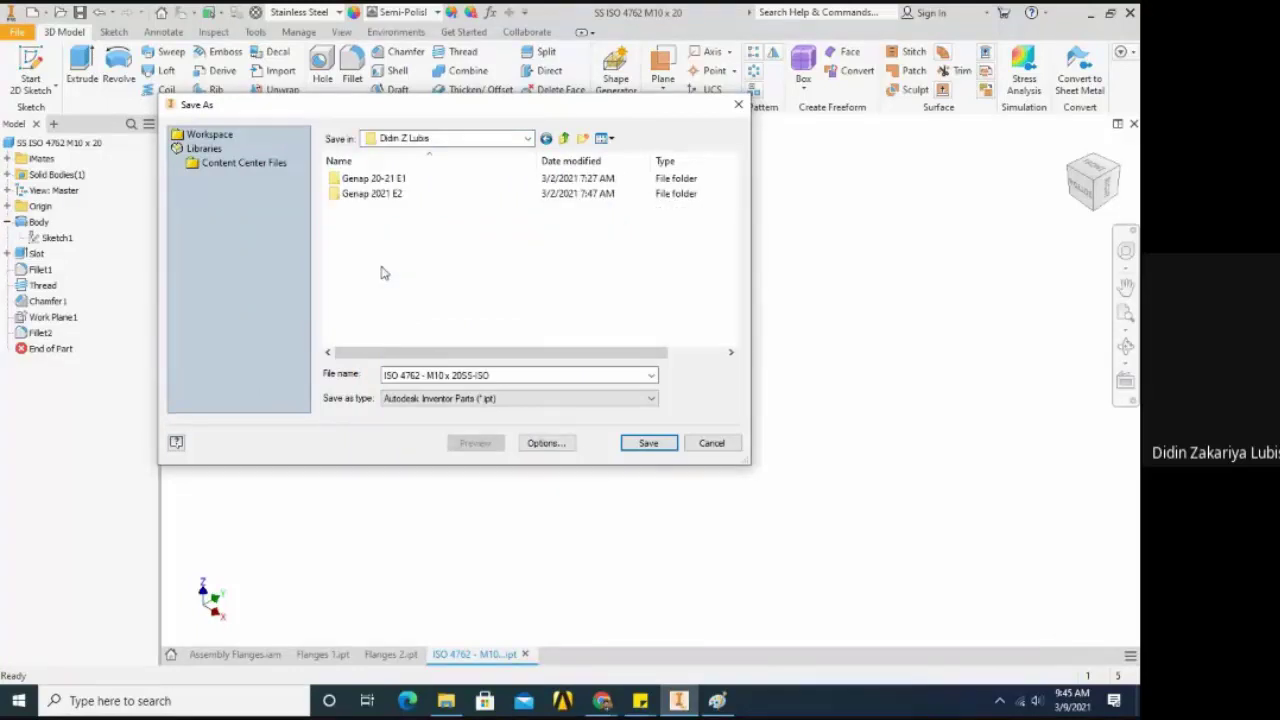
{"action": "double_click", "coordinate": [398, 196]}
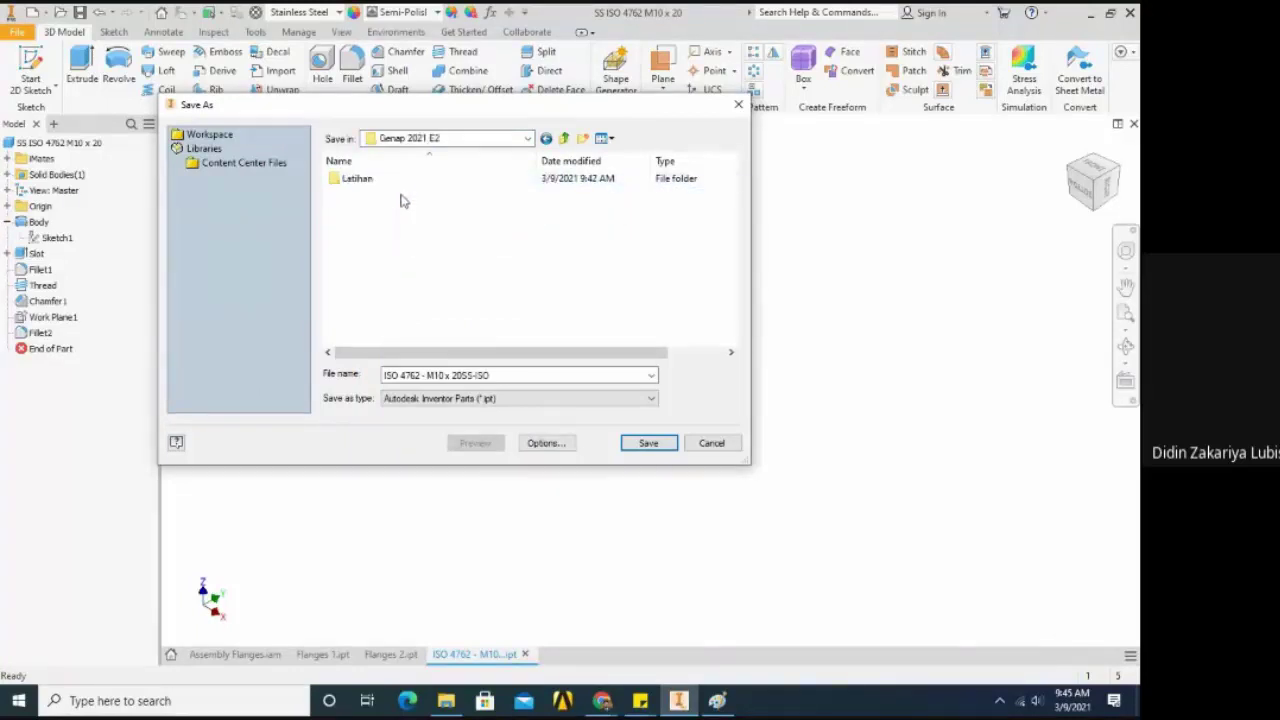
{"action": "double_click", "coordinate": [400, 183]}
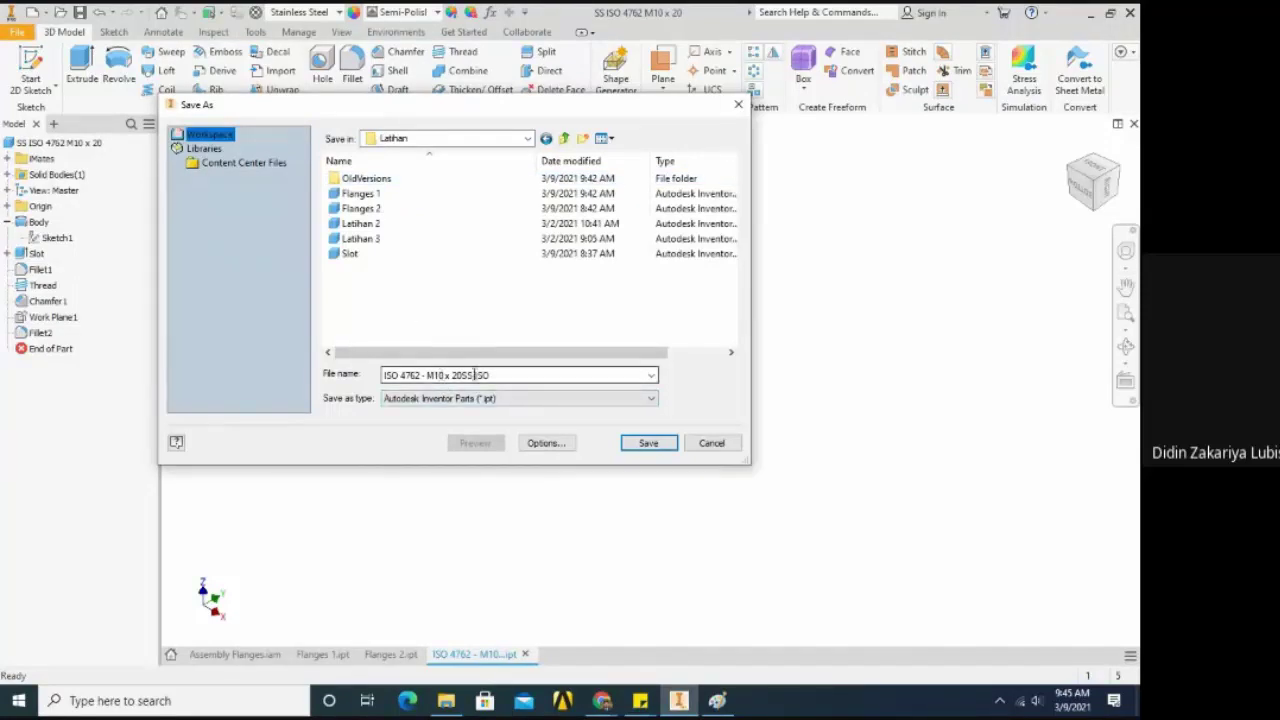
{"action": "left_click", "coordinate": [493, 374]}
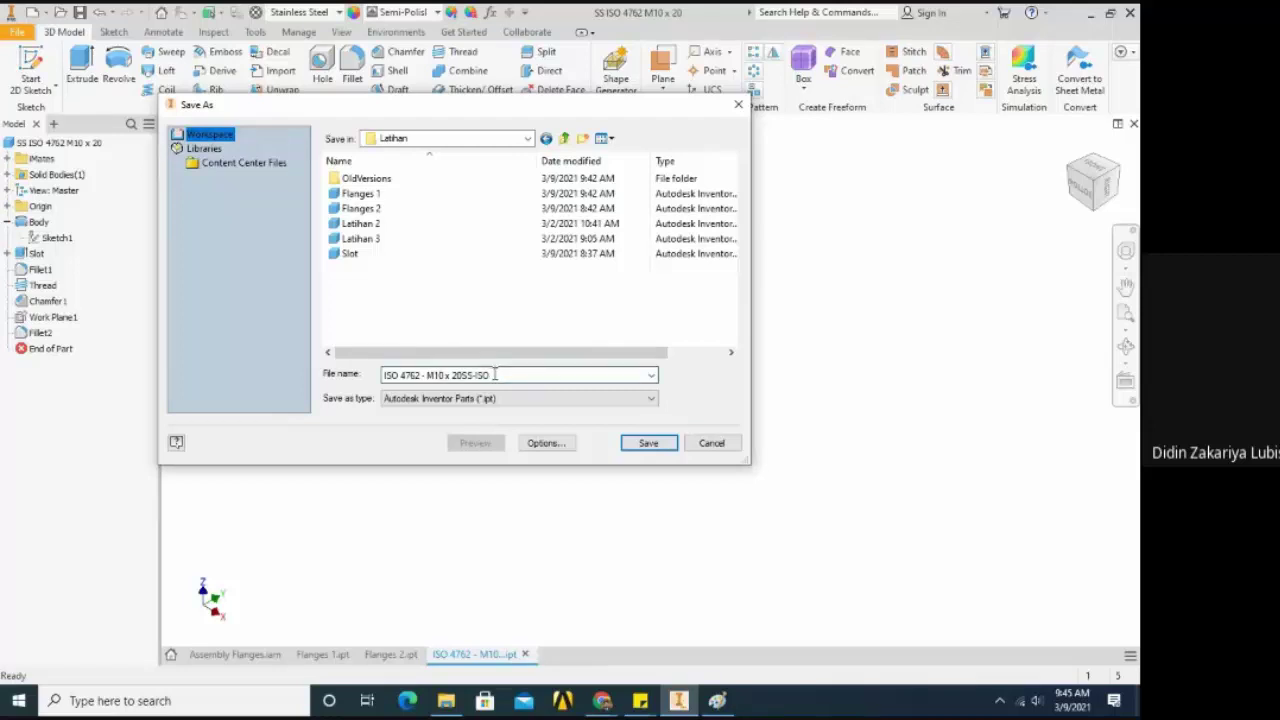
{"action": "left_click", "coordinate": [648, 443]}
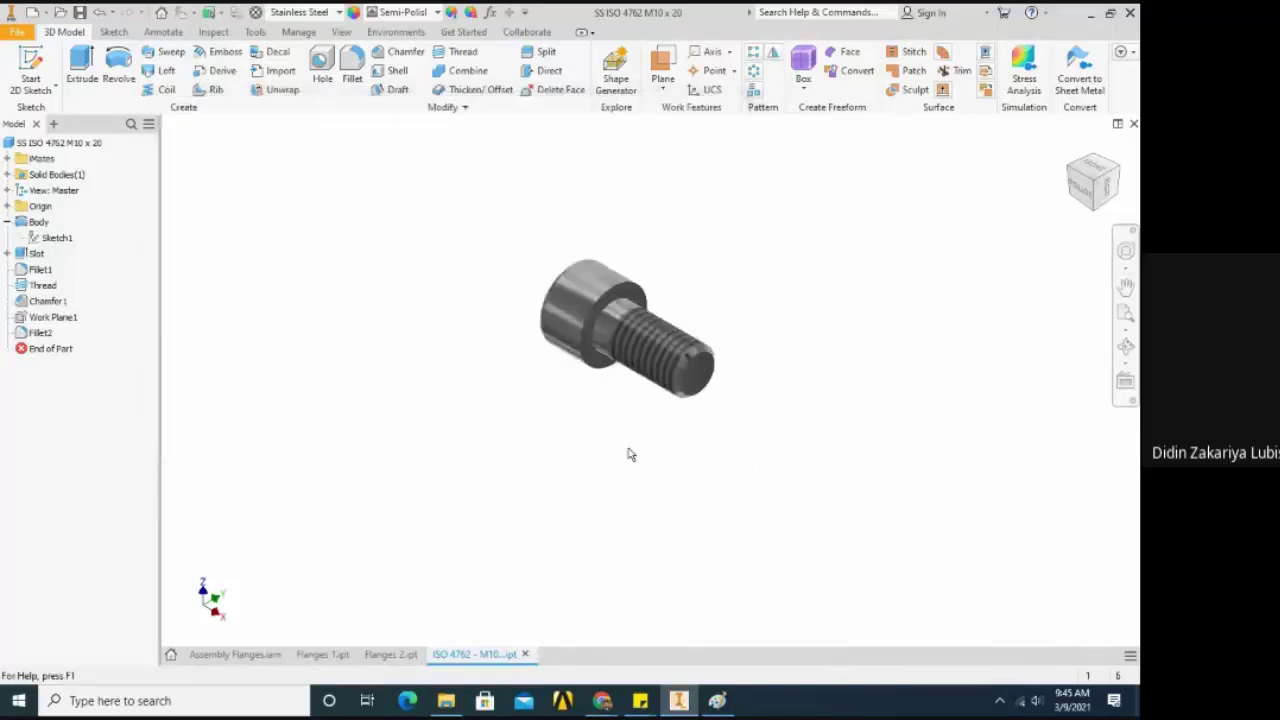
Check the Latihan folder in File Explorer for the saved ISO 4762 - M10 x 20SS-ISO file, and switch back to Inventor
{"action": "scroll", "coordinate": [629, 451], "scroll_direction": "up", "scroll_amount": 3}
{"action": "scroll", "coordinate": [525, 408], "scroll_direction": "down", "scroll_amount": 3}
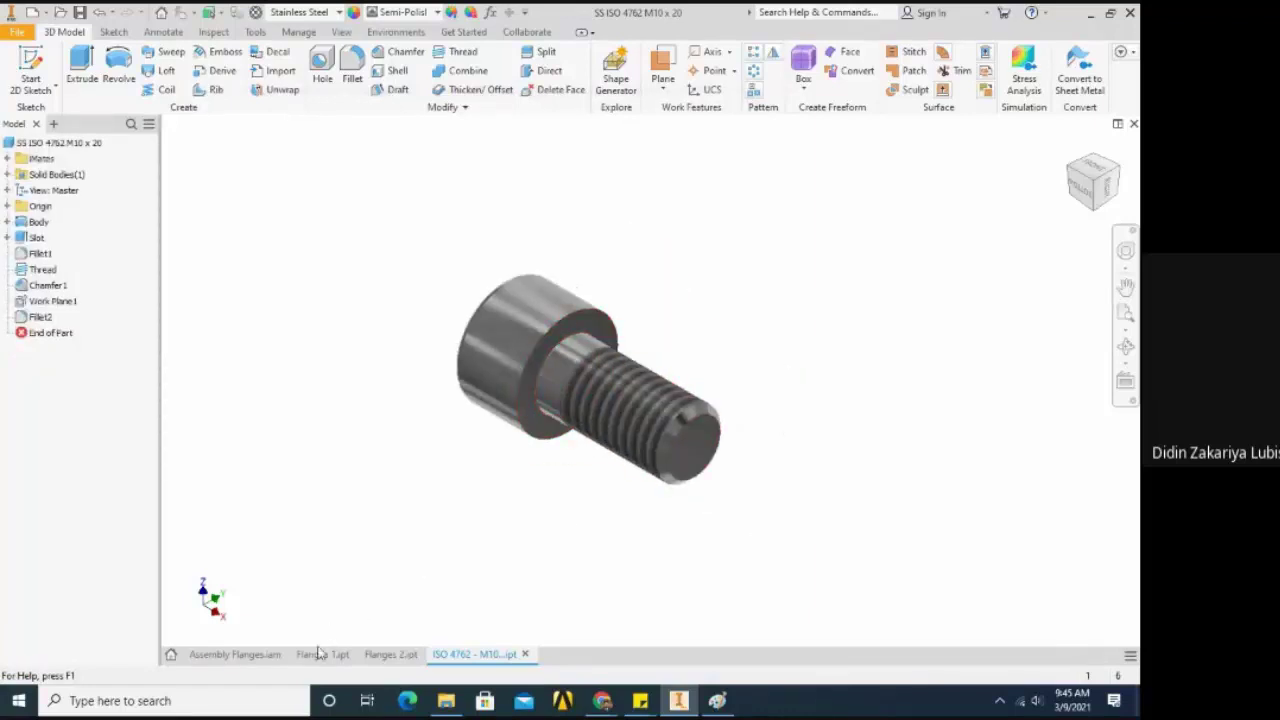
{"action": "left_click", "coordinate": [446, 700]}
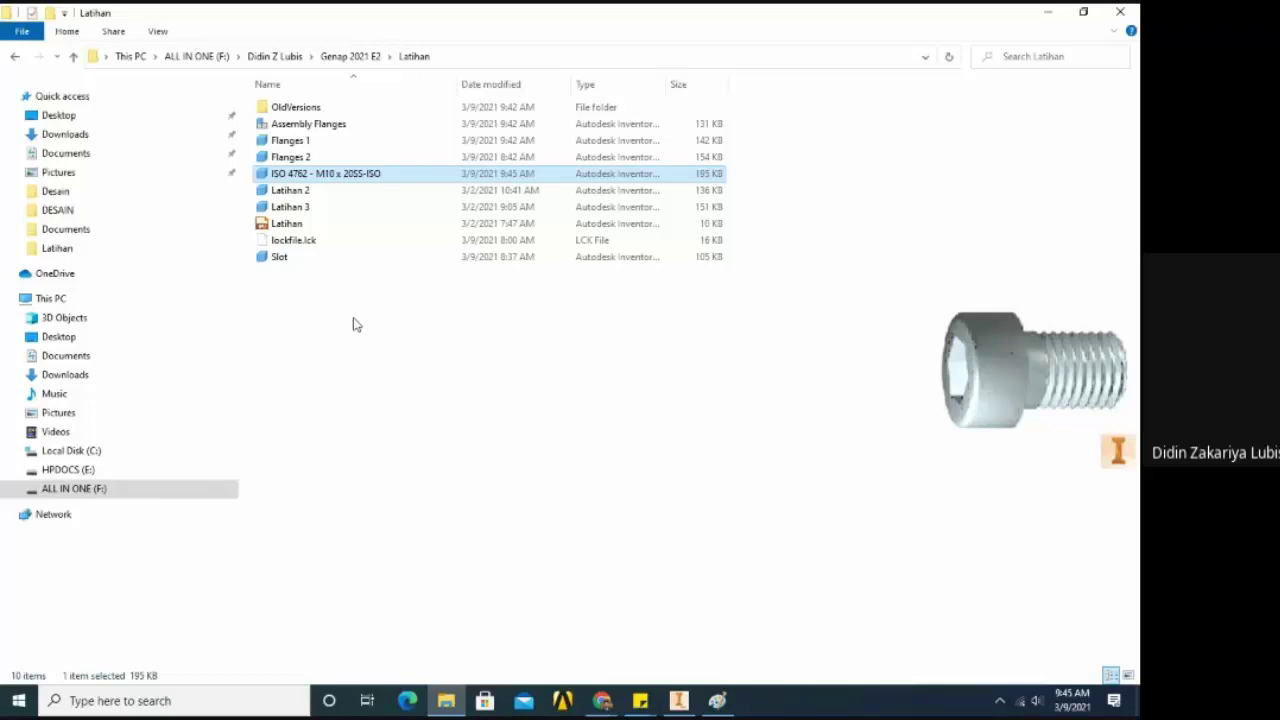
{"action": "left_click", "coordinate": [405, 319]}
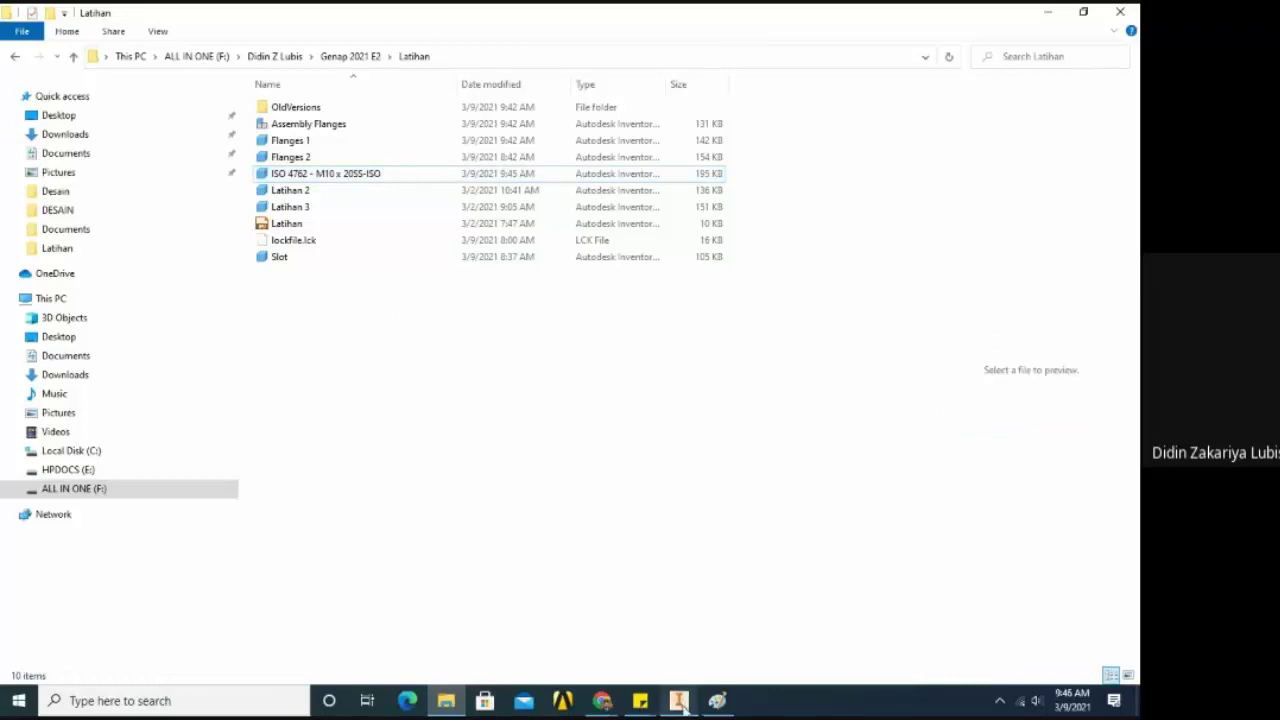
{"action": "mouse_move", "coordinate": [680, 702]}
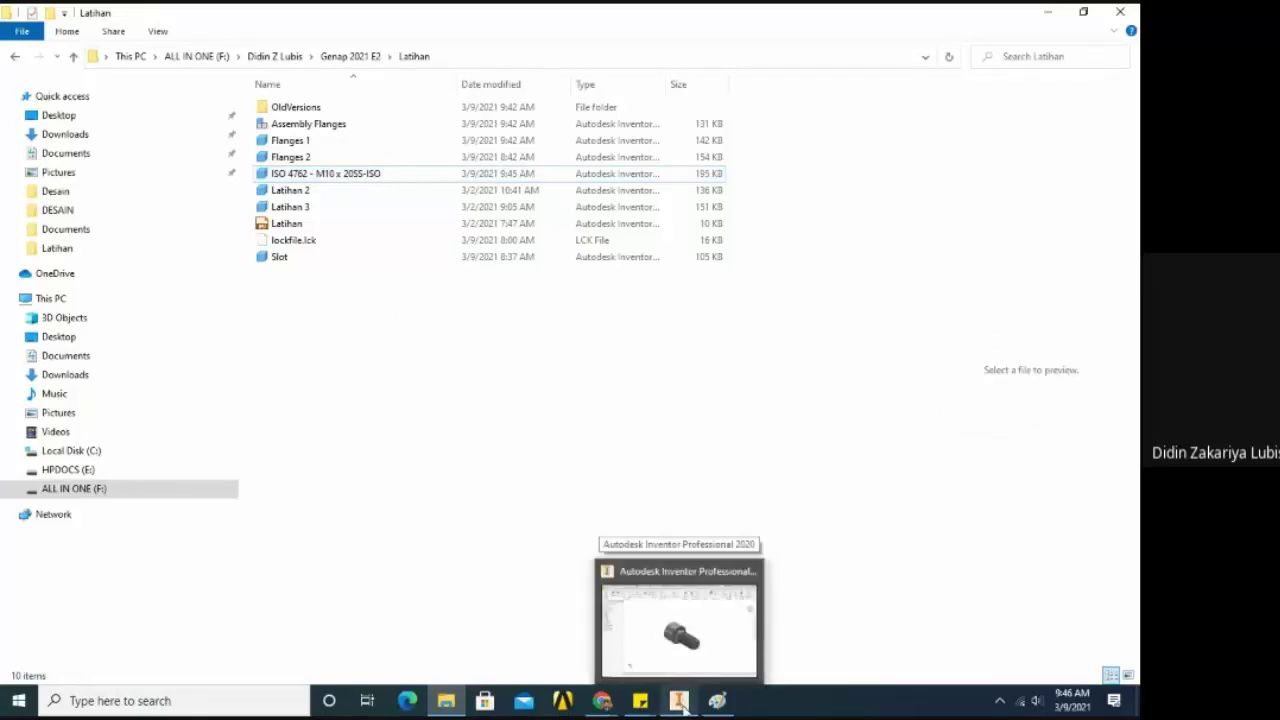
{"action": "left_click", "coordinate": [680, 702]}
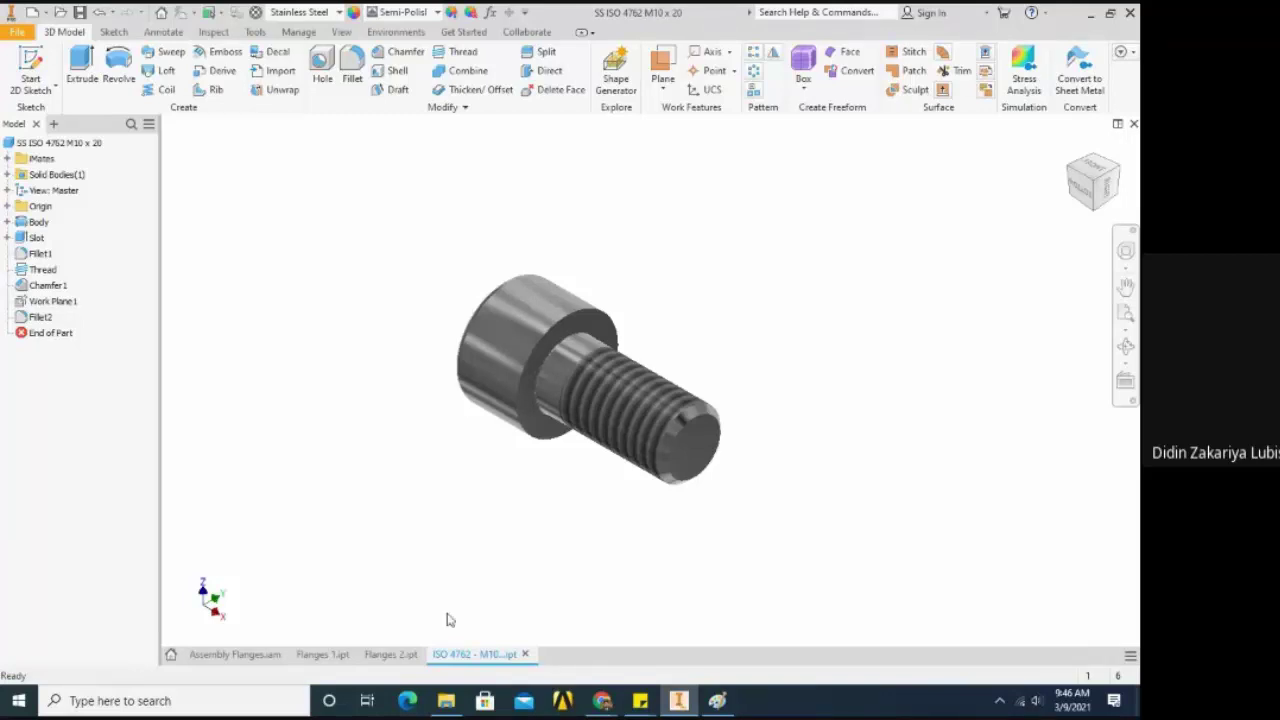
Return to the Assembly Flanges document and identify both SS ISO 4762 M10 x 20 screw occurrences in the model tree
{"action": "left_click", "coordinate": [235, 654]}
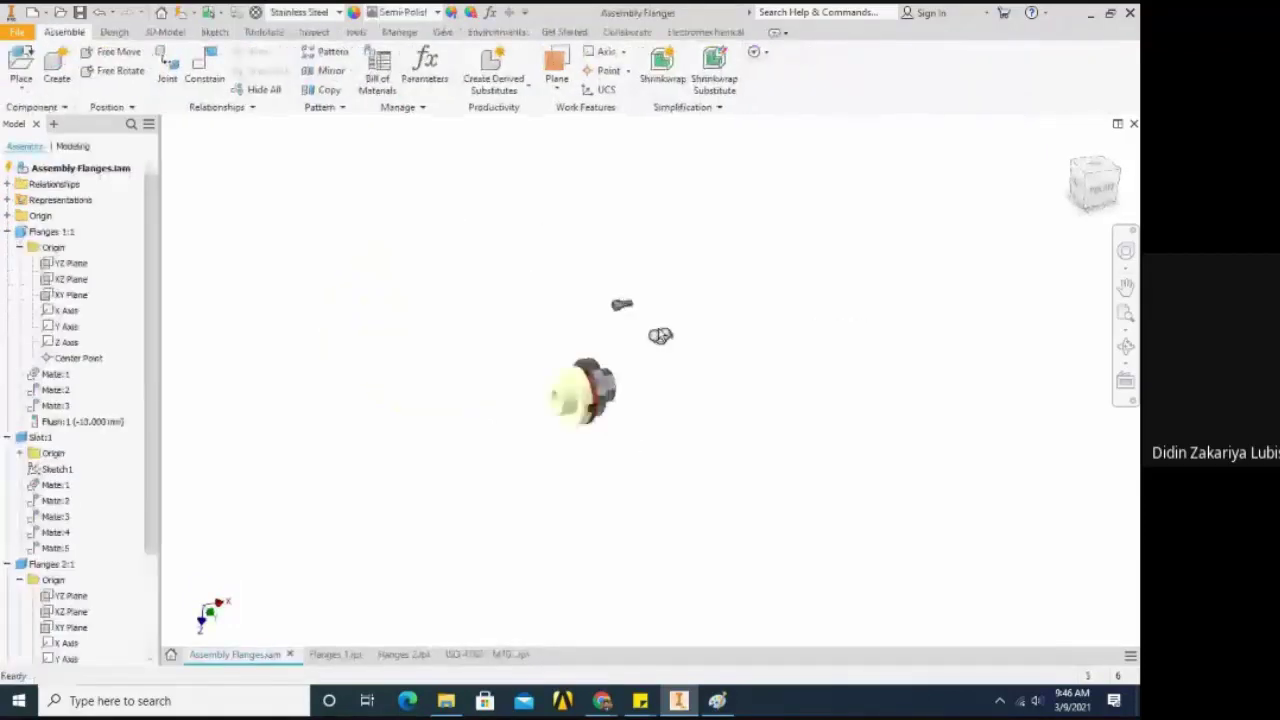
{"action": "scroll", "coordinate": [660, 335], "scroll_direction": "up", "scroll_amount": 4}
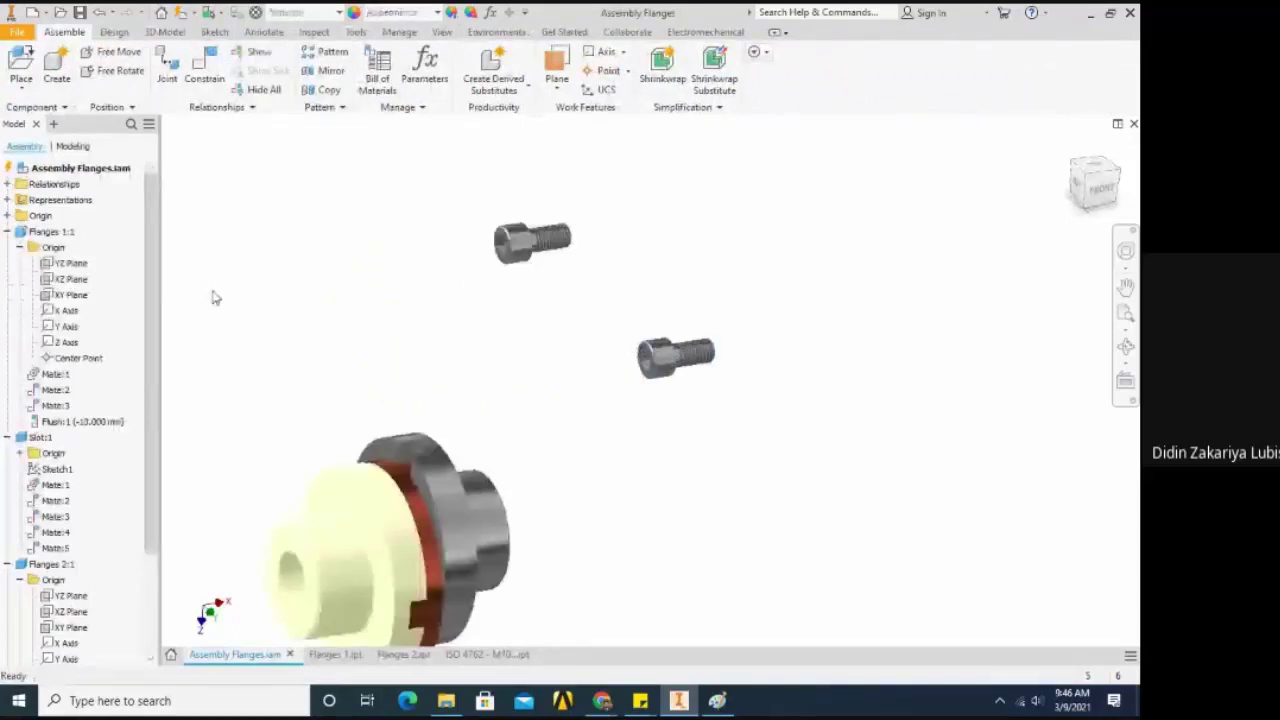
{"action": "scroll", "coordinate": [154, 322], "scroll_direction": "down", "scroll_amount": 1}
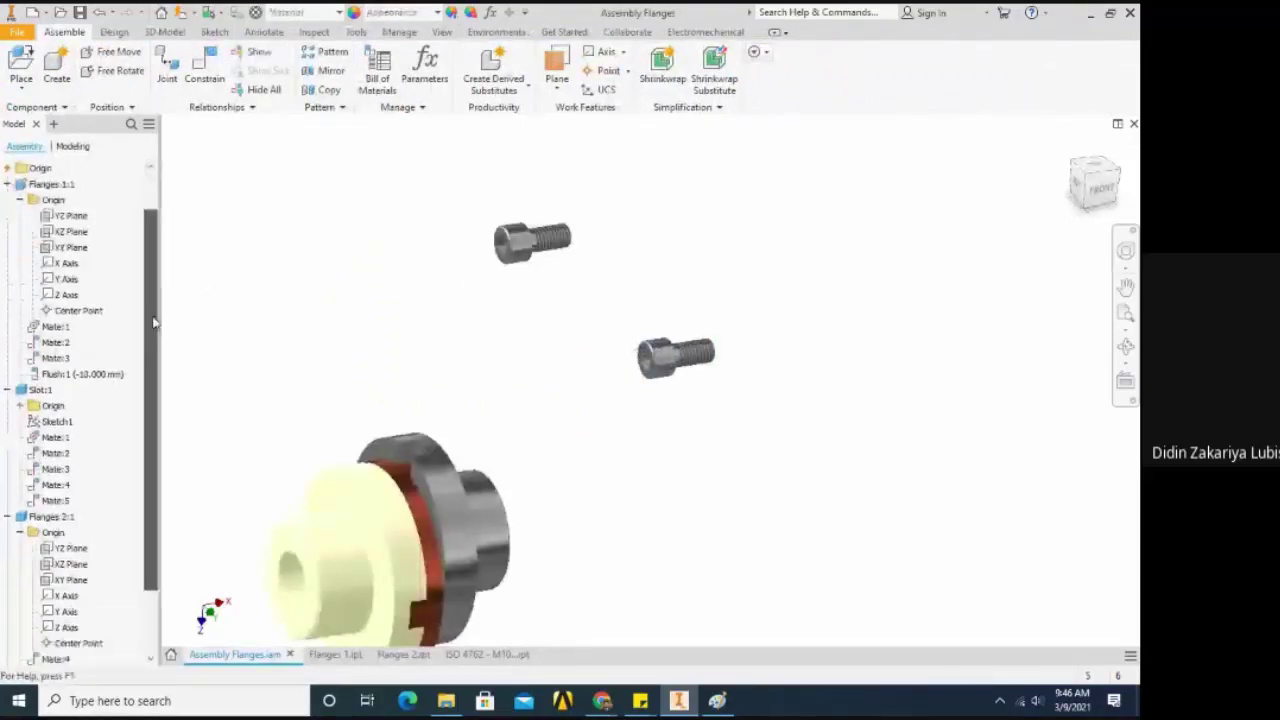
{"action": "scroll", "coordinate": [100, 500], "scroll_direction": "down", "scroll_amount": 2}
{"action": "left_click", "coordinate": [80, 627]}
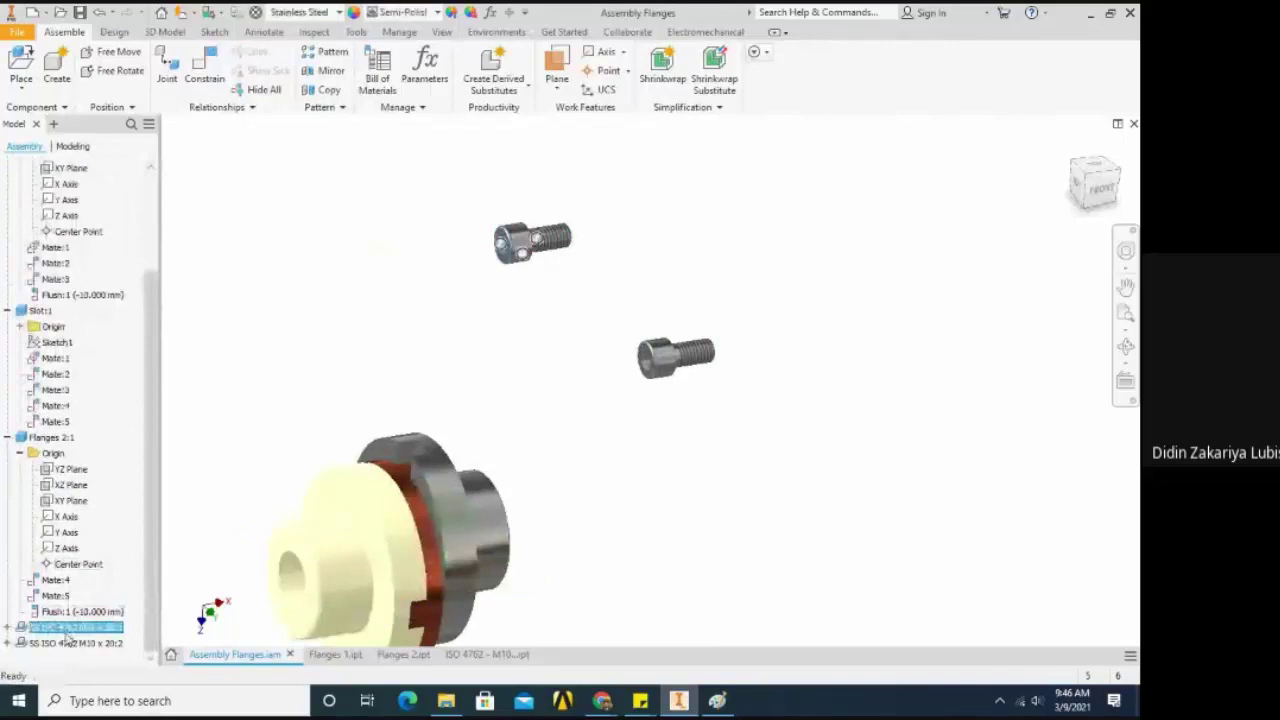
{"action": "left_click", "coordinate": [68, 642]}
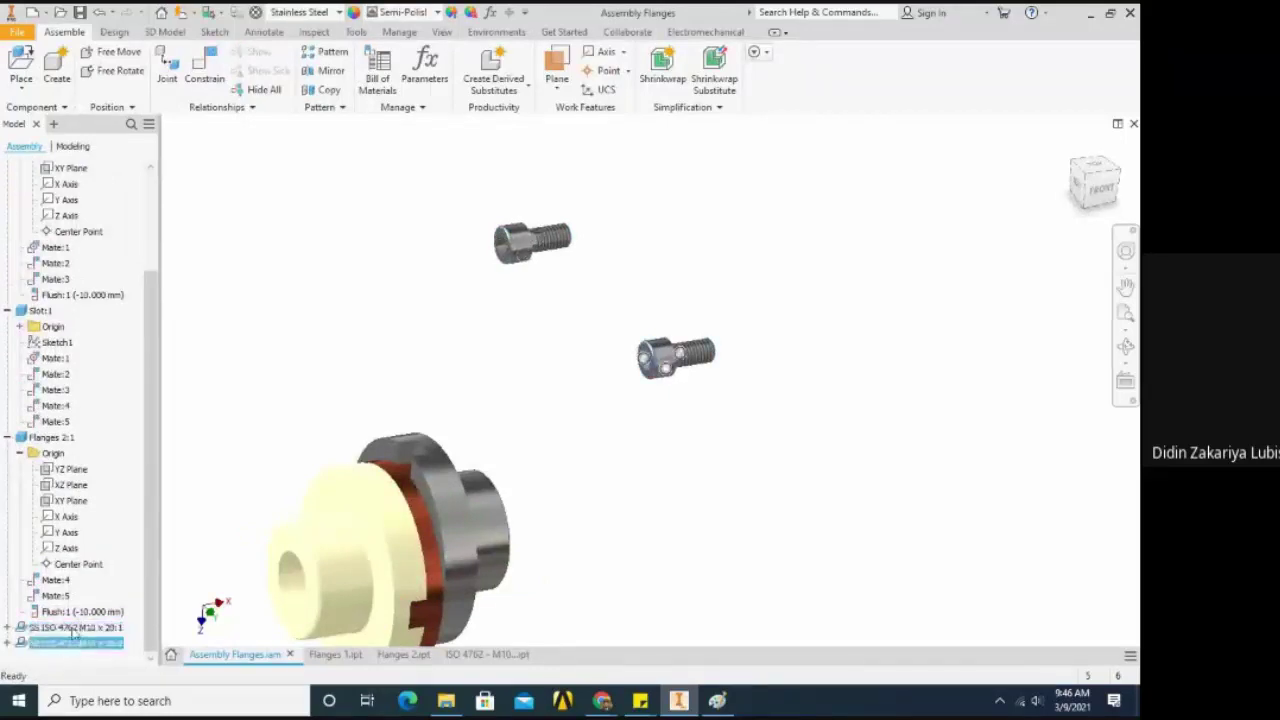
{"action": "left_click", "coordinate": [230, 410]}
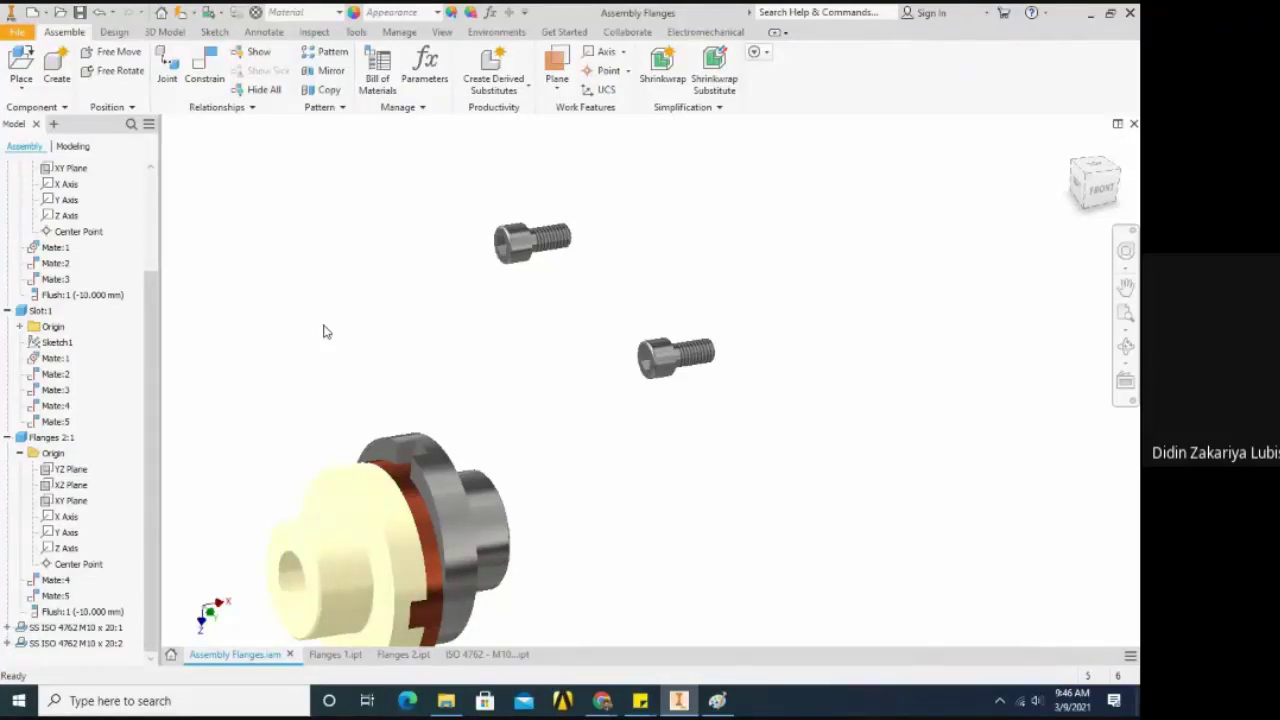
Open the Content Center for placement and browse the Nuts, Pins, Rivets and Washers categories and the I-Beams under Structural Shapes
{"action": "scroll", "coordinate": [427, 284], "scroll_direction": "down", "scroll_amount": 3}
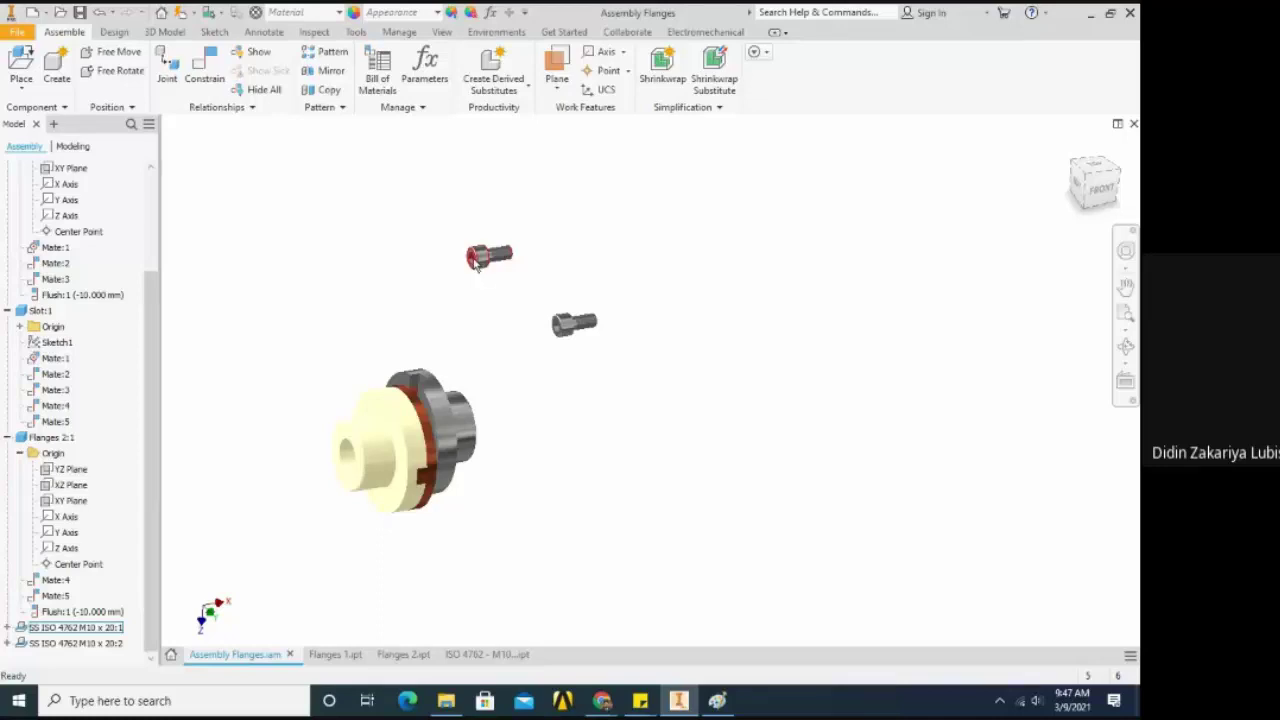
{"action": "left_click", "coordinate": [611, 266]}
{"action": "scroll", "coordinate": [611, 266], "scroll_direction": "up", "scroll_amount": 2}
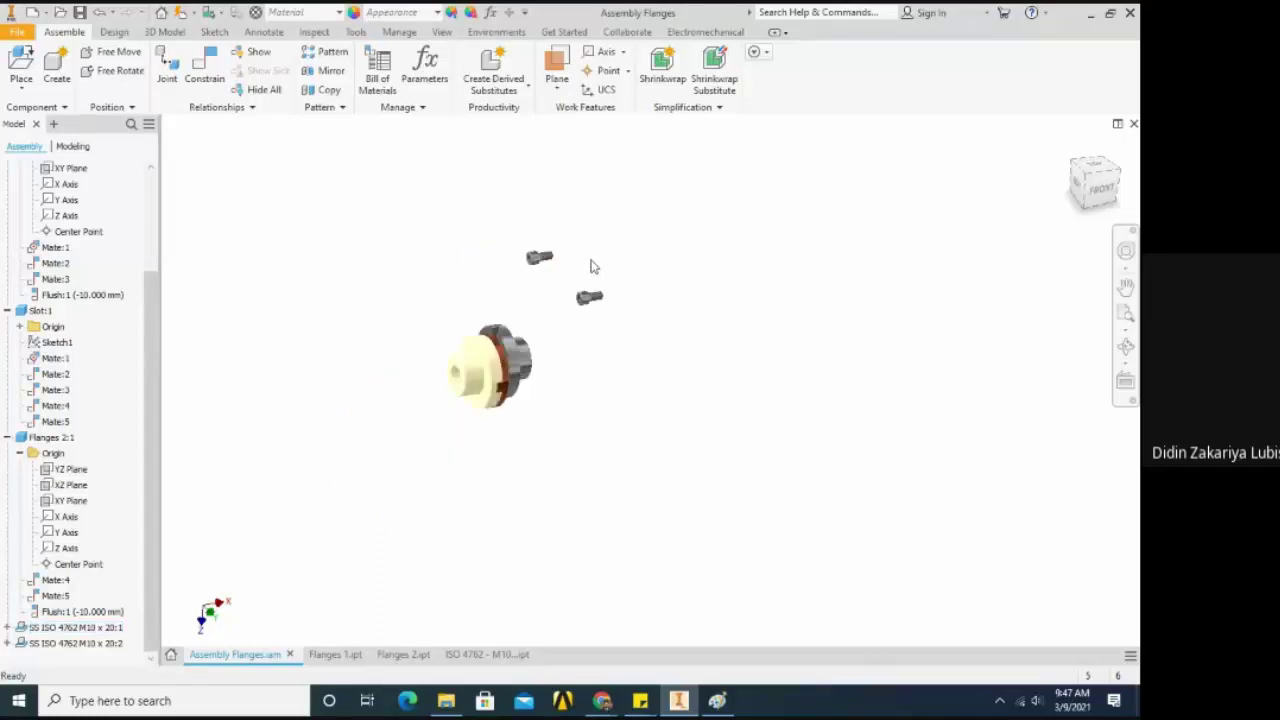
{"action": "left_click", "coordinate": [21, 88]}
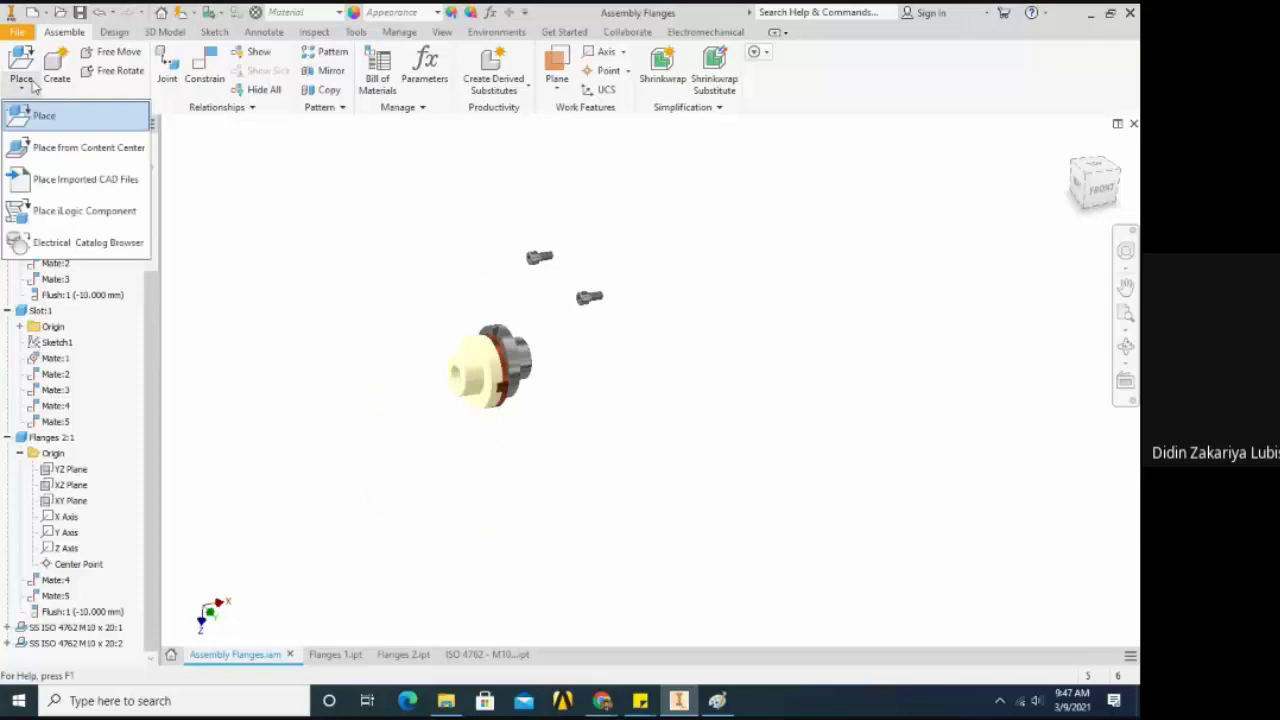
{"action": "left_click", "coordinate": [46, 150]}
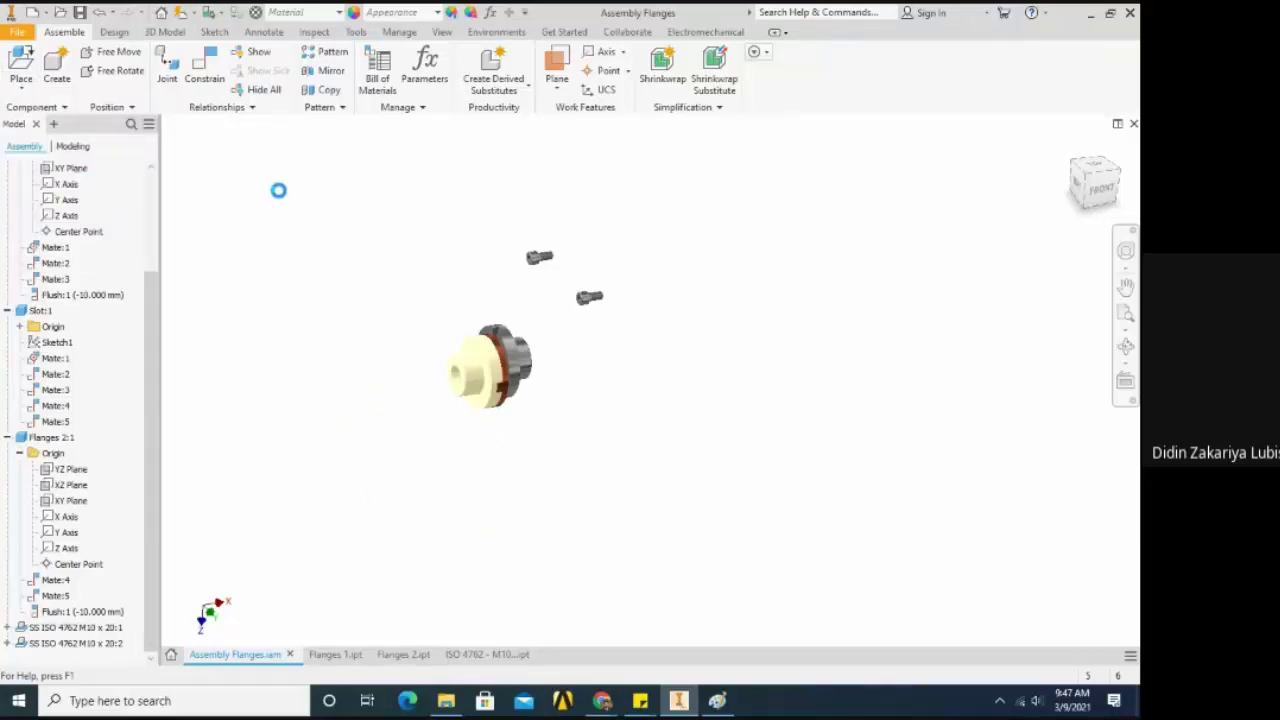
{"action": "left_click_drag", "start_coordinate": [204, 212], "coordinate": [204, 237]}
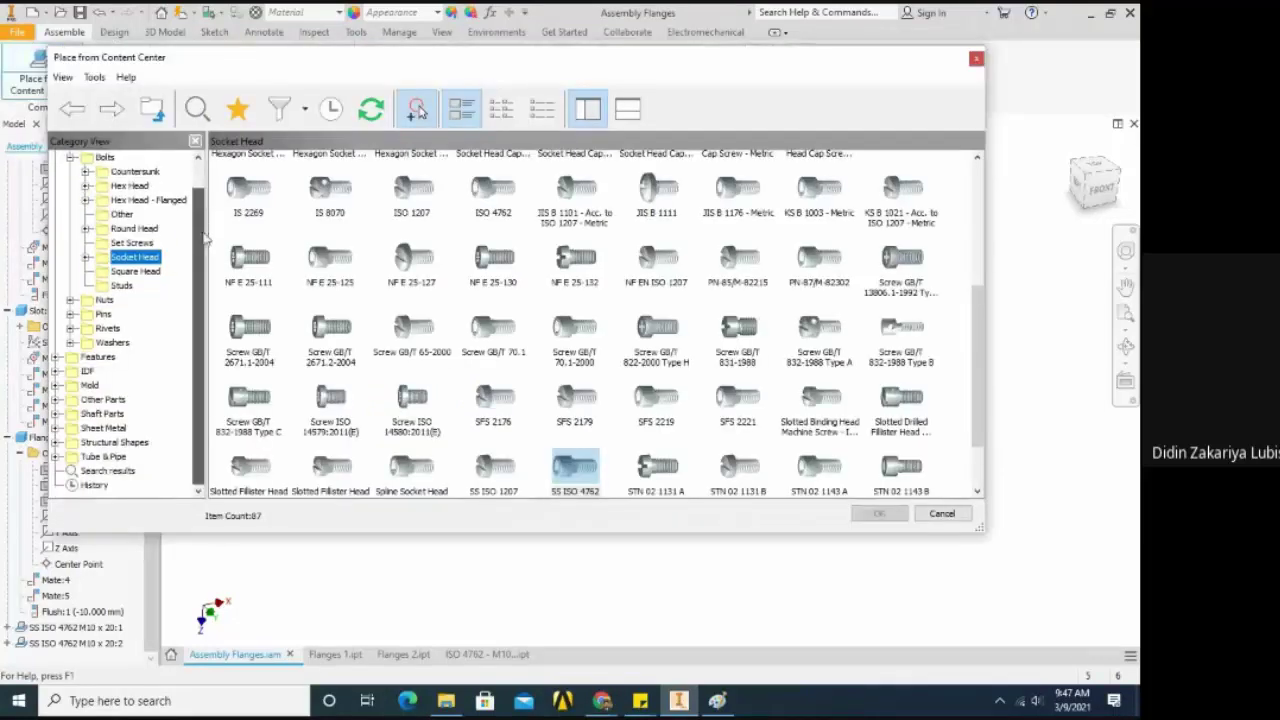
{"action": "left_click", "coordinate": [100, 300]}
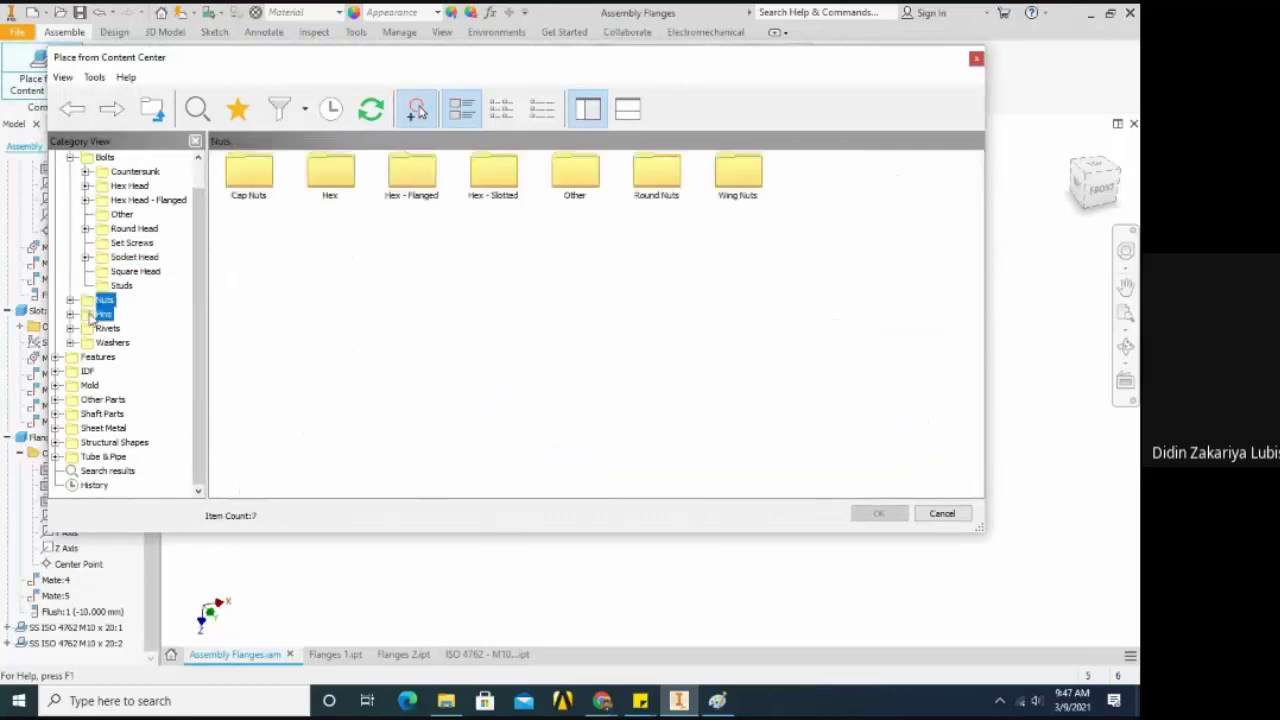
{"action": "left_click", "coordinate": [103, 314]}
{"action": "left_click", "coordinate": [107, 328]}
{"action": "left_click", "coordinate": [112, 342]}
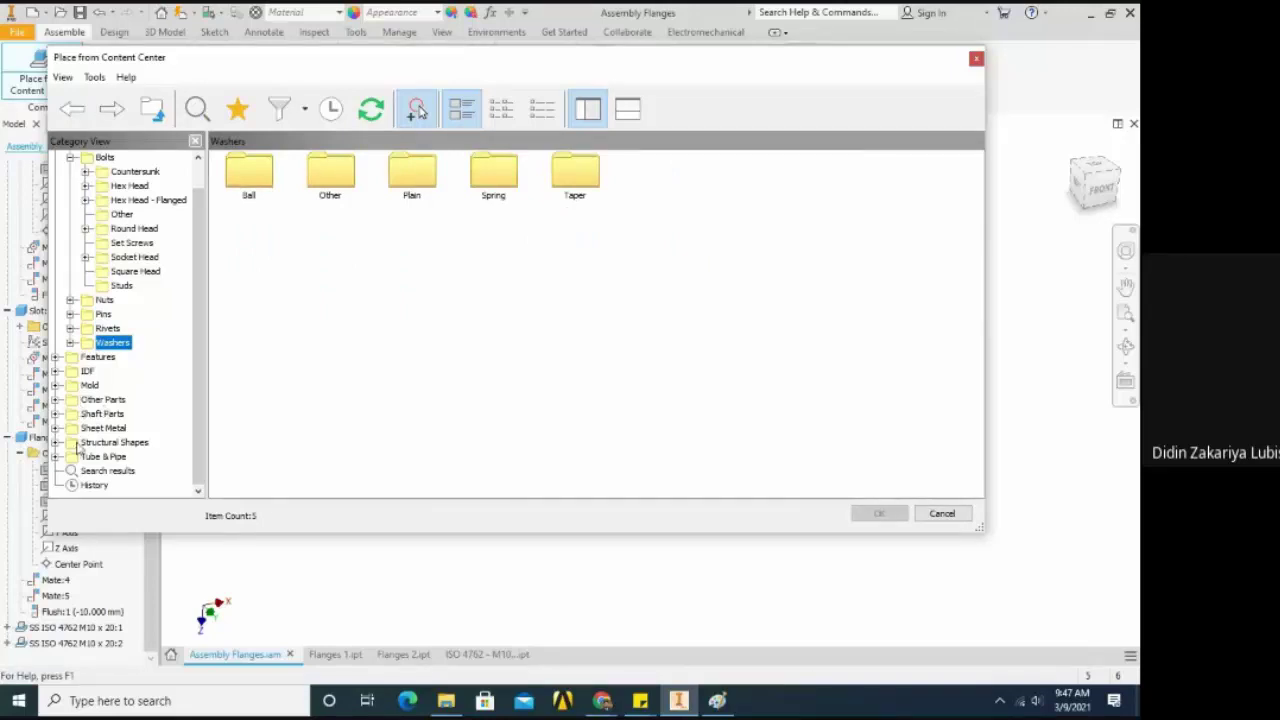
{"action": "left_click", "coordinate": [56, 443]}
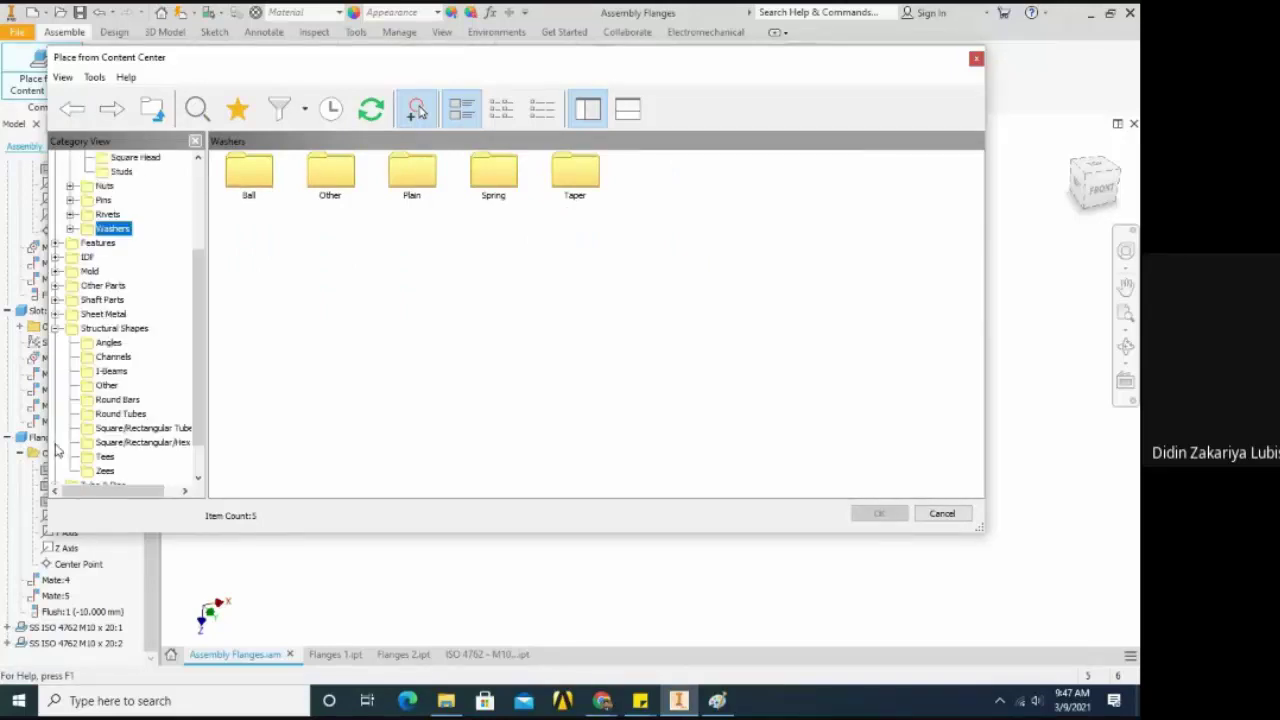
{"action": "left_click", "coordinate": [90, 373]}
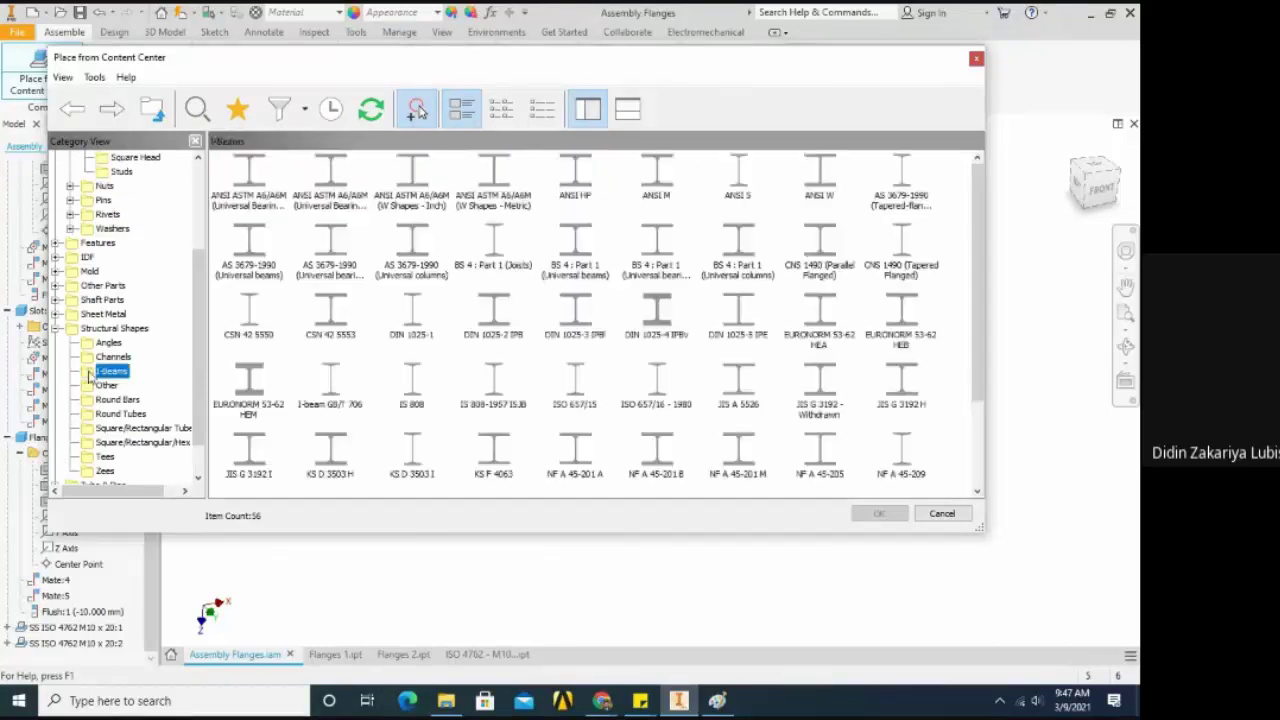
Browse the Channels and Zees under Structural Shapes and the Tube & Pipe subcategories, and close the Content Center without placing anything
{"action": "left_click", "coordinate": [91, 360]}
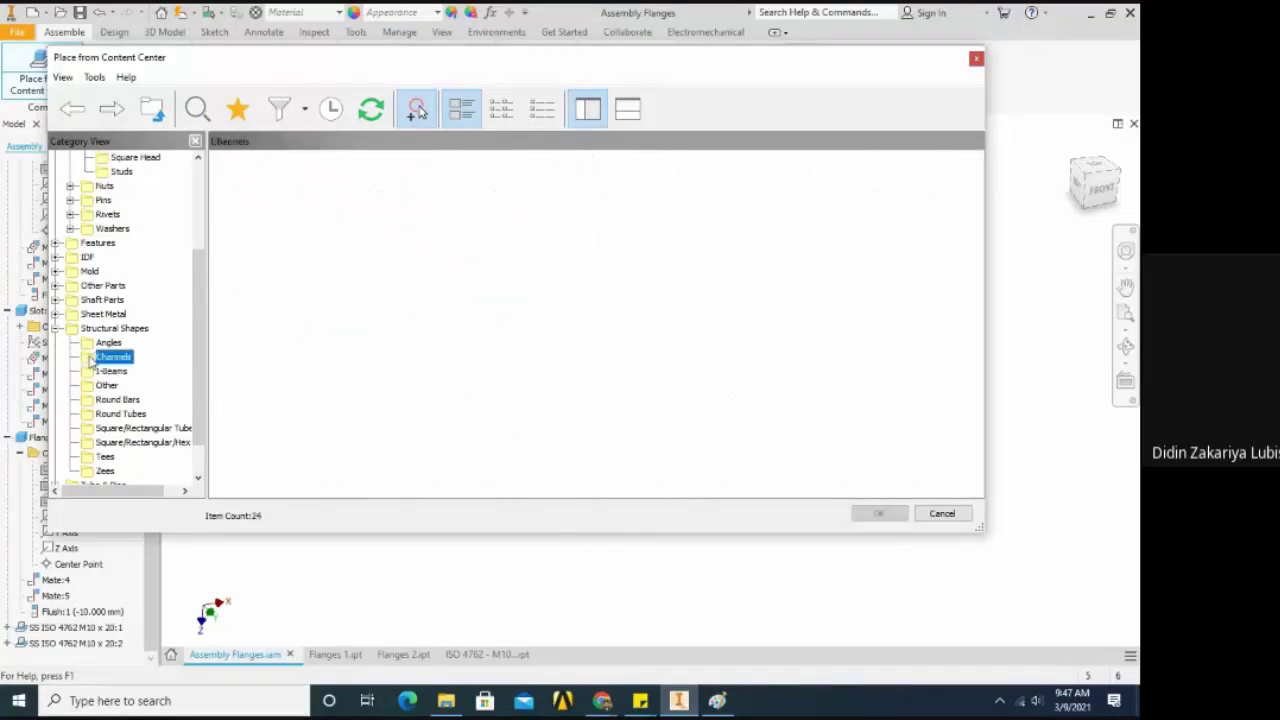
{"action": "scroll", "coordinate": [91, 360], "scroll_direction": "down", "scroll_amount": 1}
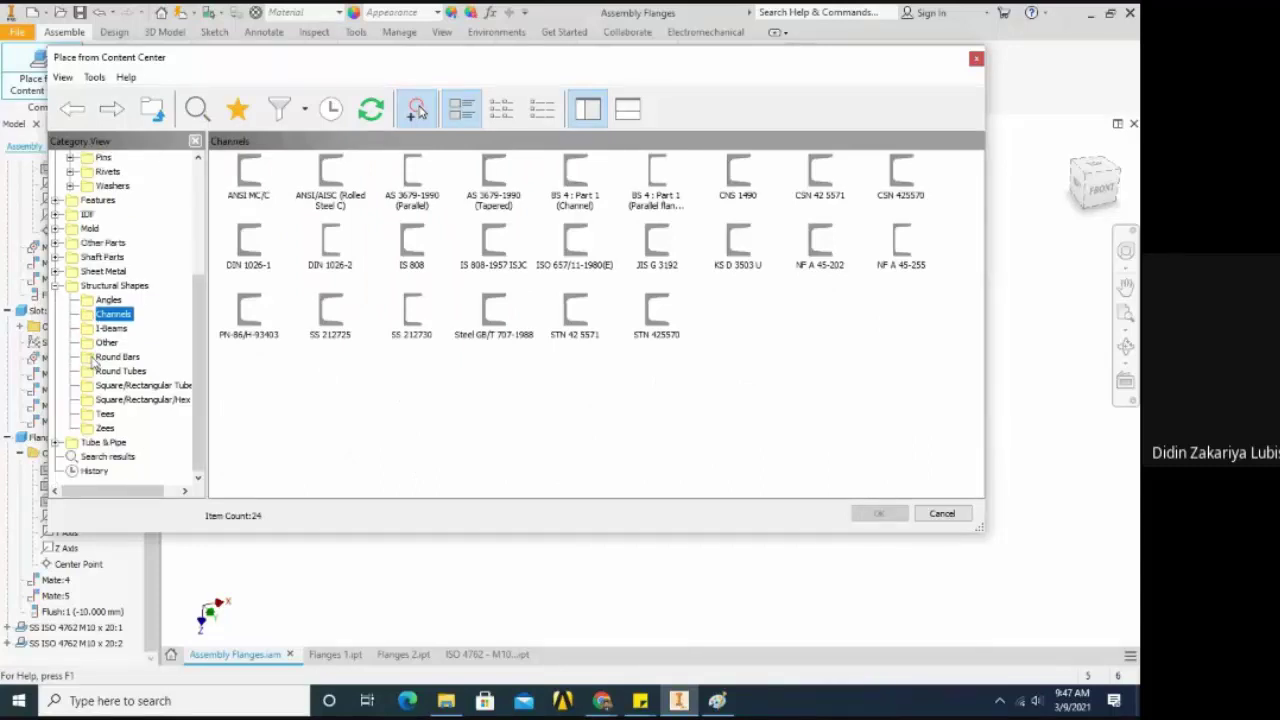
{"action": "left_click", "coordinate": [104, 415]}
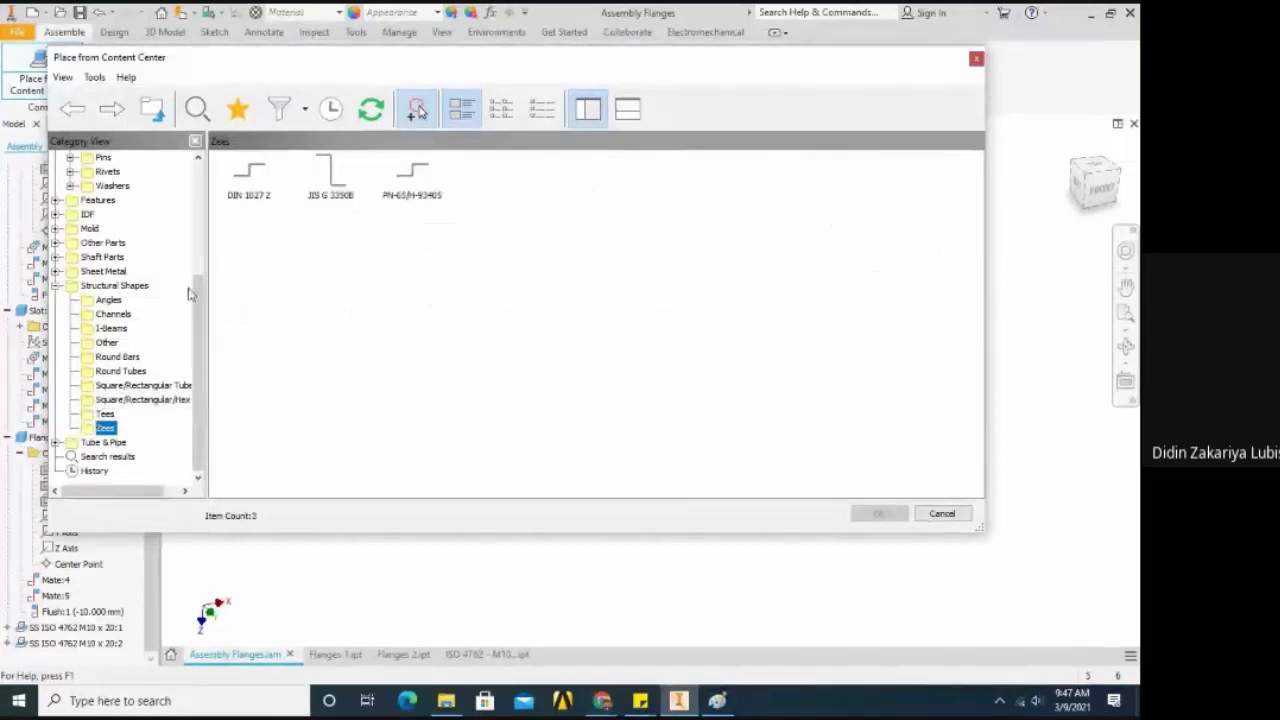
{"action": "scroll", "coordinate": [190, 293], "scroll_direction": "up", "scroll_amount": 5}
{"action": "scroll", "coordinate": [190, 293], "scroll_direction": "down", "scroll_amount": 5}
{"action": "left_click", "coordinate": [56, 442]}
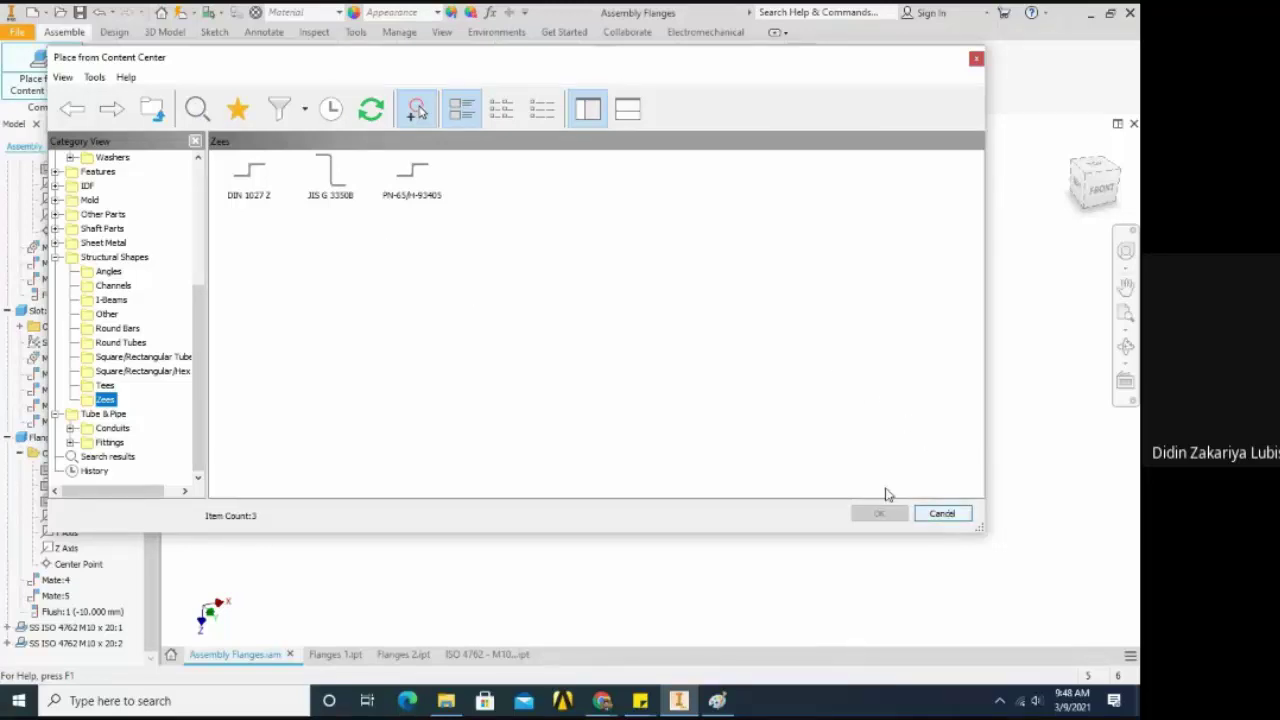
{"action": "scroll", "coordinate": [190, 316], "scroll_direction": "up", "scroll_amount": 5}
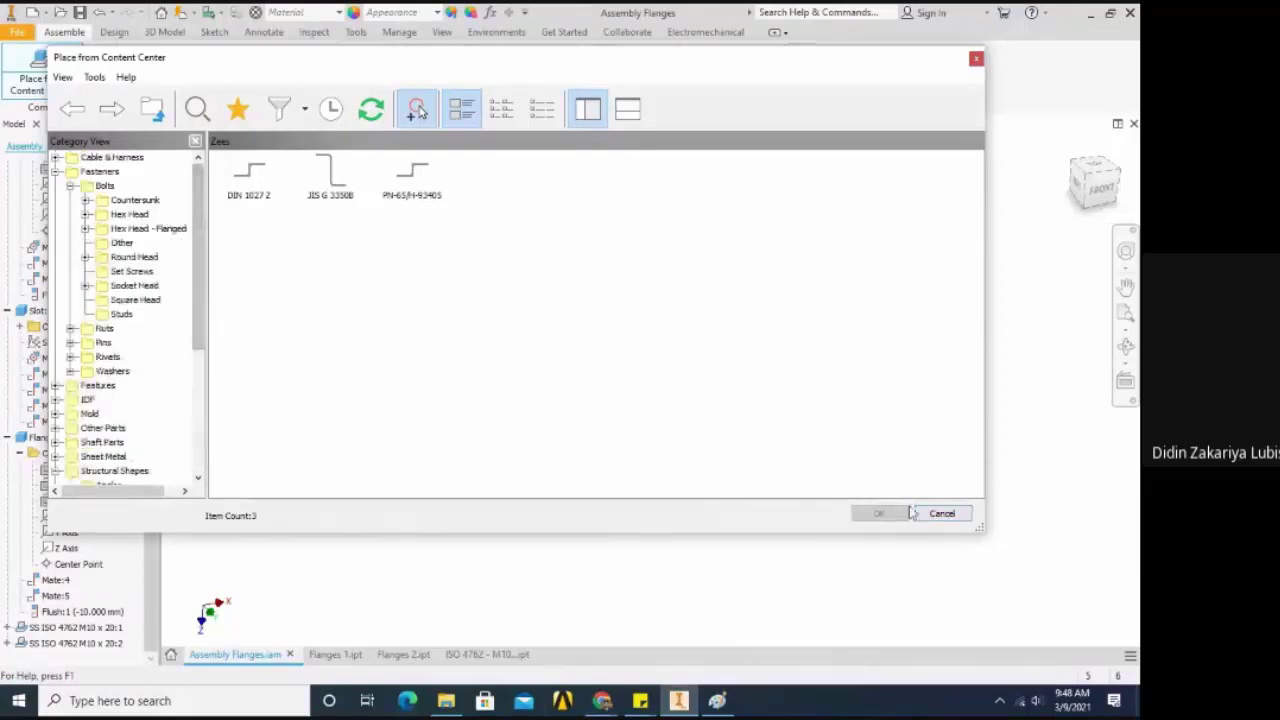
{"action": "left_click", "coordinate": [942, 513]}
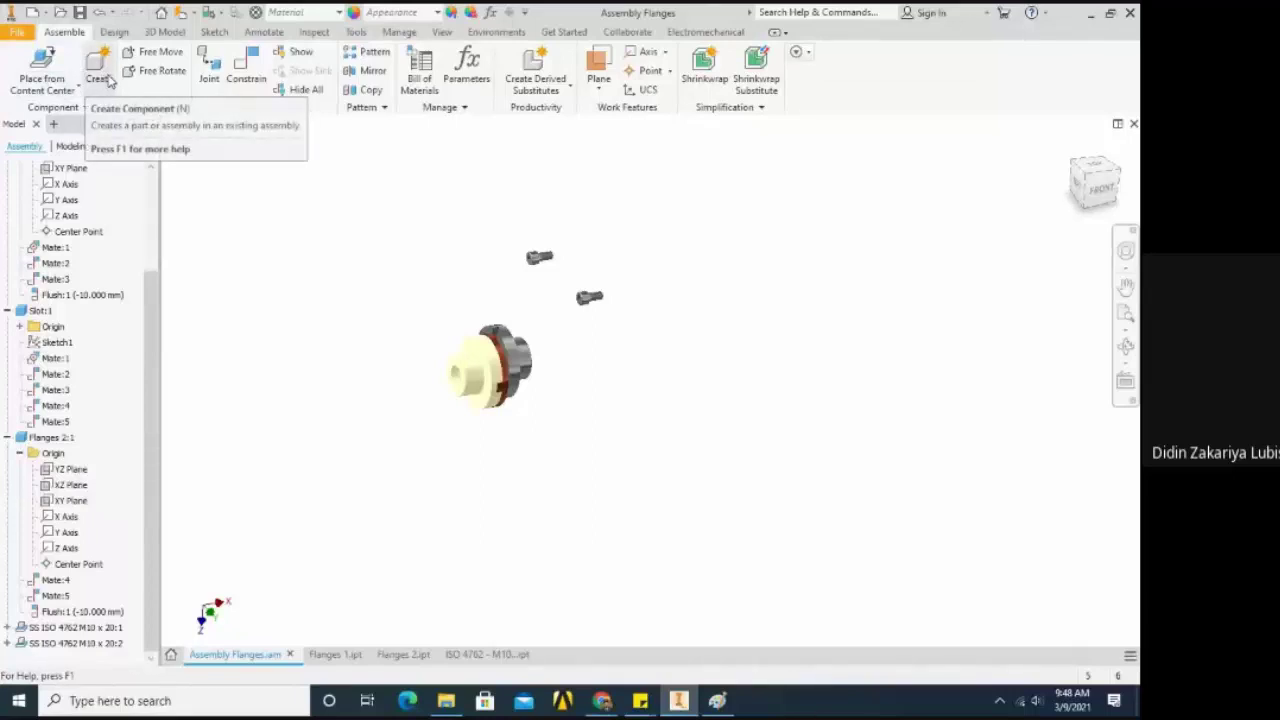
Move the upper SS ISO 4762 M10 x 20 screw sideways until it sits directly above the other screw, and clear the selection
{"action": "scroll", "coordinate": [537, 303], "scroll_direction": "down", "scroll_amount": 3}
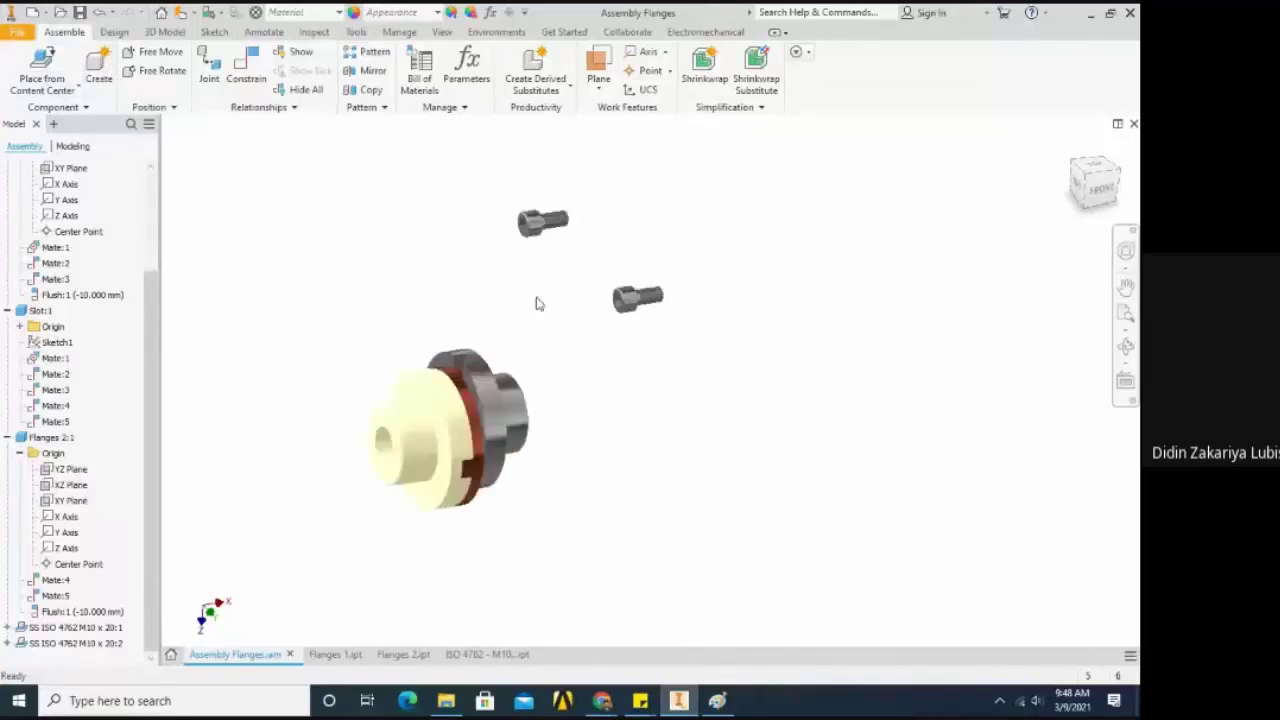
{"action": "left_click_drag", "start_coordinate": [538, 226], "coordinate": [651, 225]}
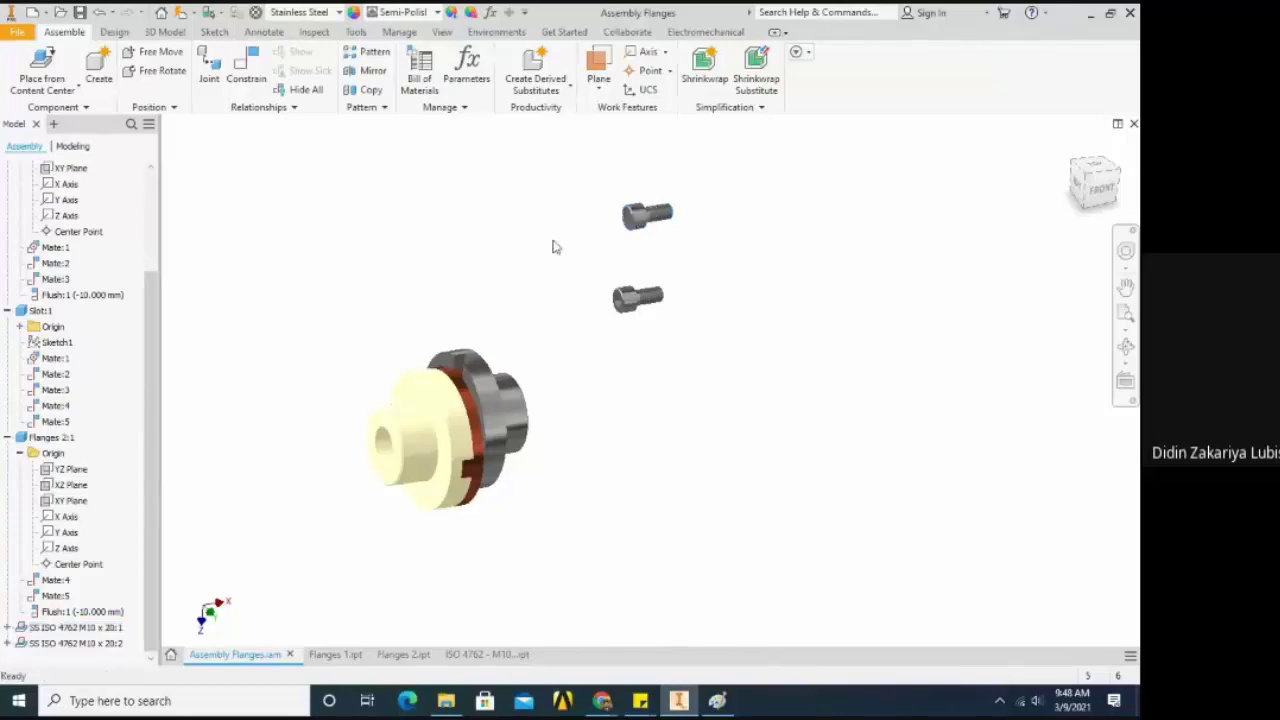
{"action": "left_click", "coordinate": [628, 228]}
{"action": "left_click_drag", "start_coordinate": [551, 163], "coordinate": [812, 361]}
{"action": "left_click", "coordinate": [812, 361]}
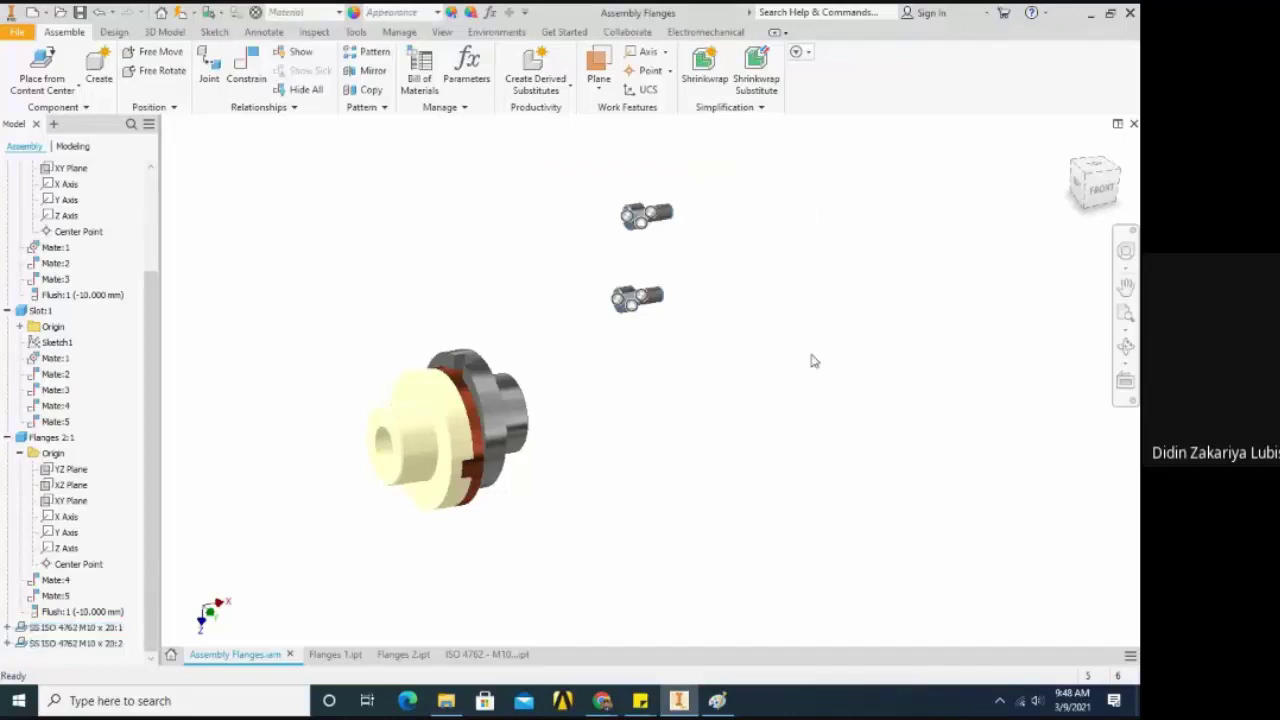
{"action": "left_click", "coordinate": [652, 235]}
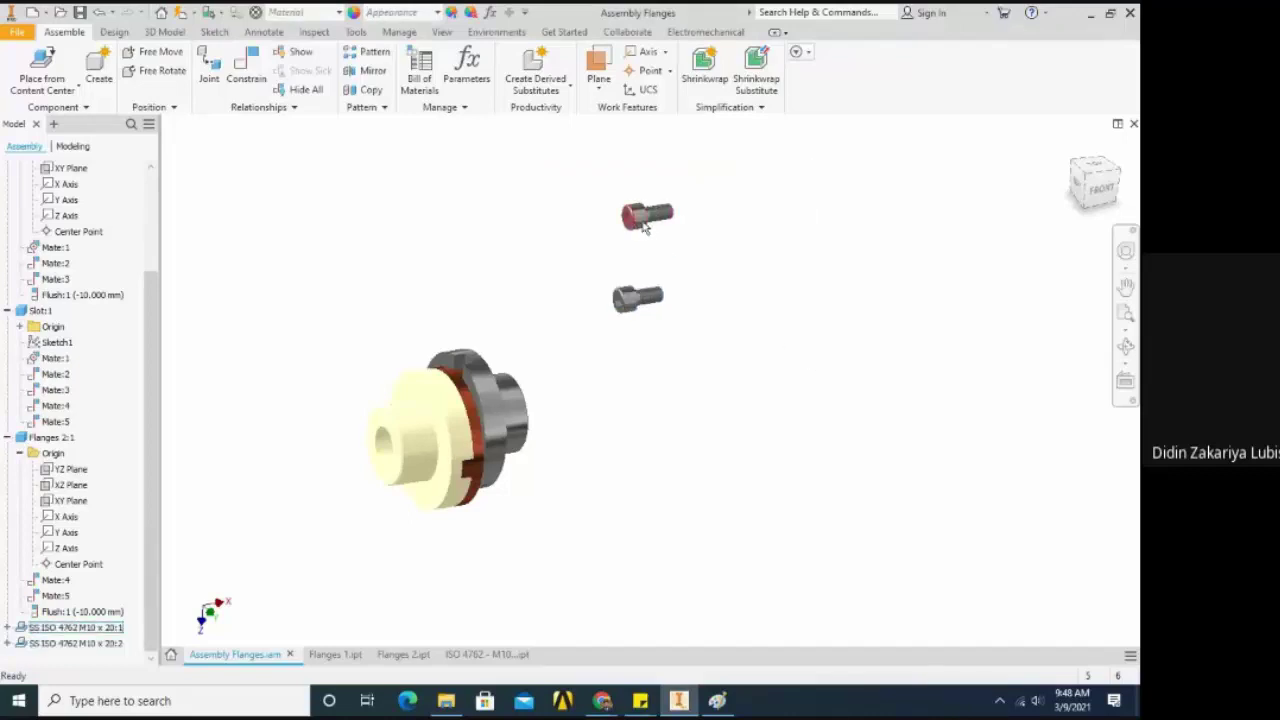
{"action": "scroll", "coordinate": [496, 248], "scroll_direction": "down", "scroll_amount": 2}
{"action": "left_click", "coordinate": [490, 254]}
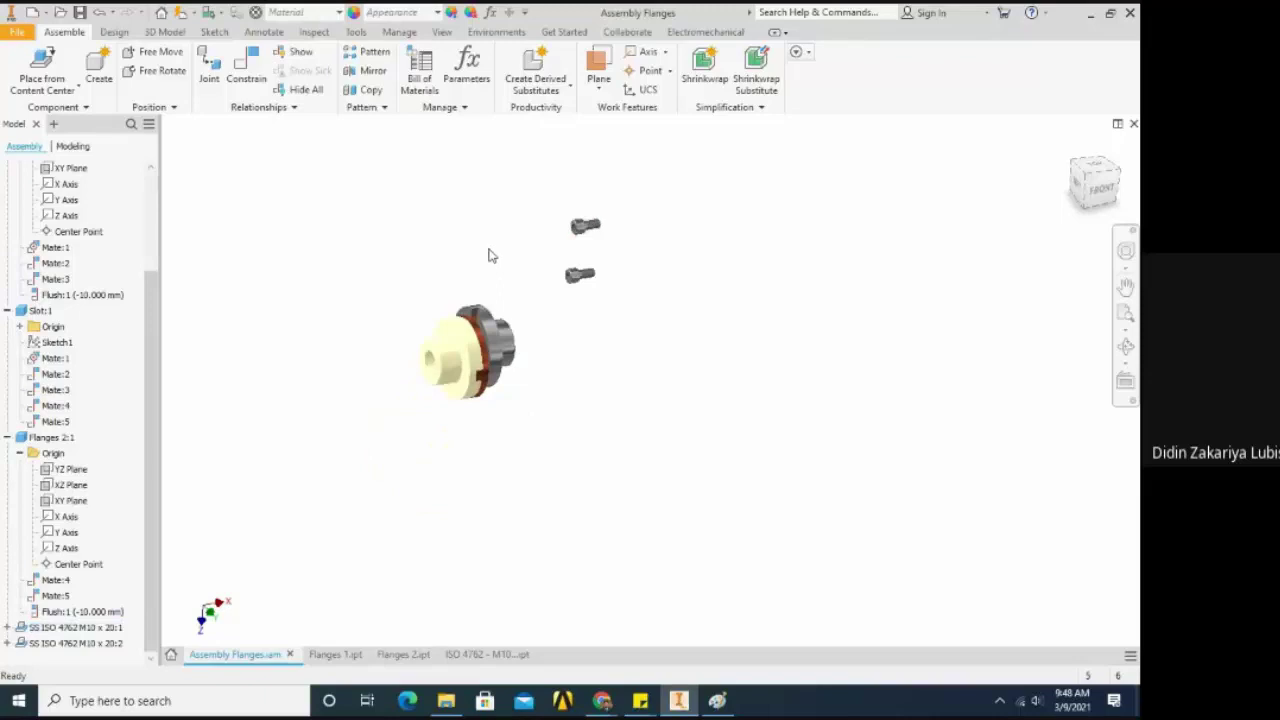
Start the Pattern Component command, and switch to Paint to begin a blank drawing without saving the old sketch
{"action": "left_click", "coordinate": [372, 55]}
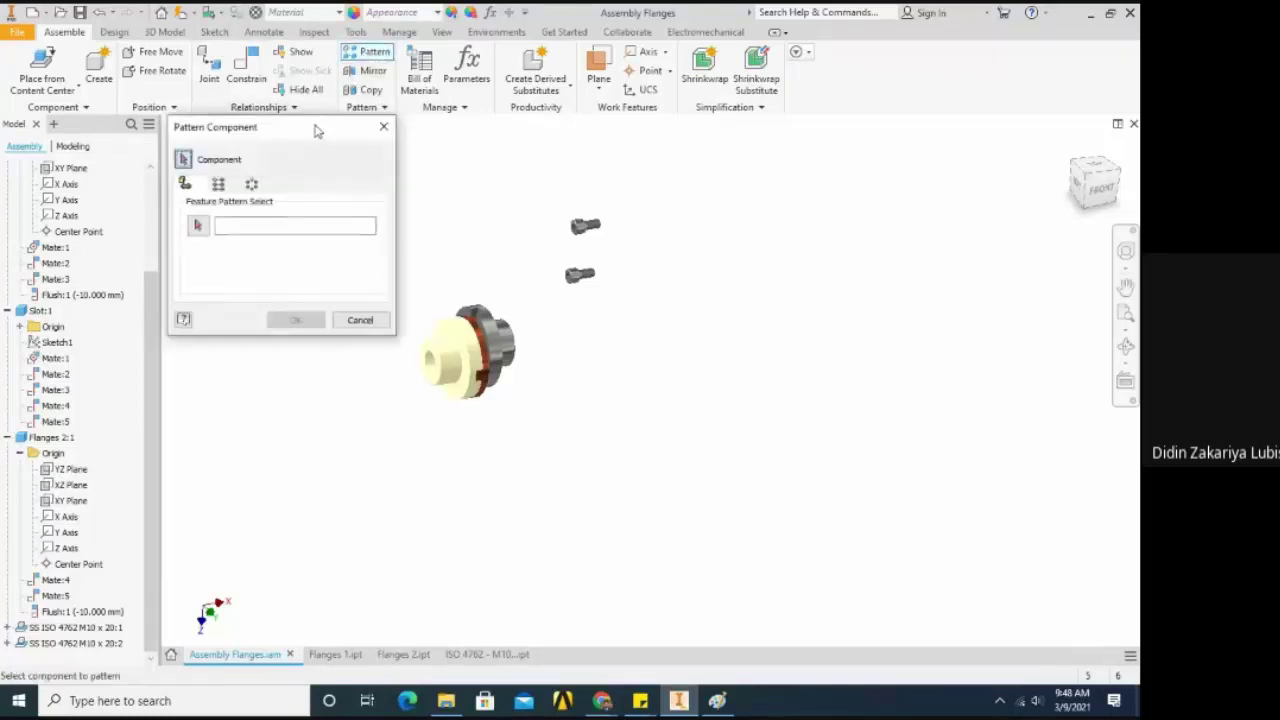
{"action": "left_click_drag", "start_coordinate": [321, 139], "coordinate": [346, 184]}
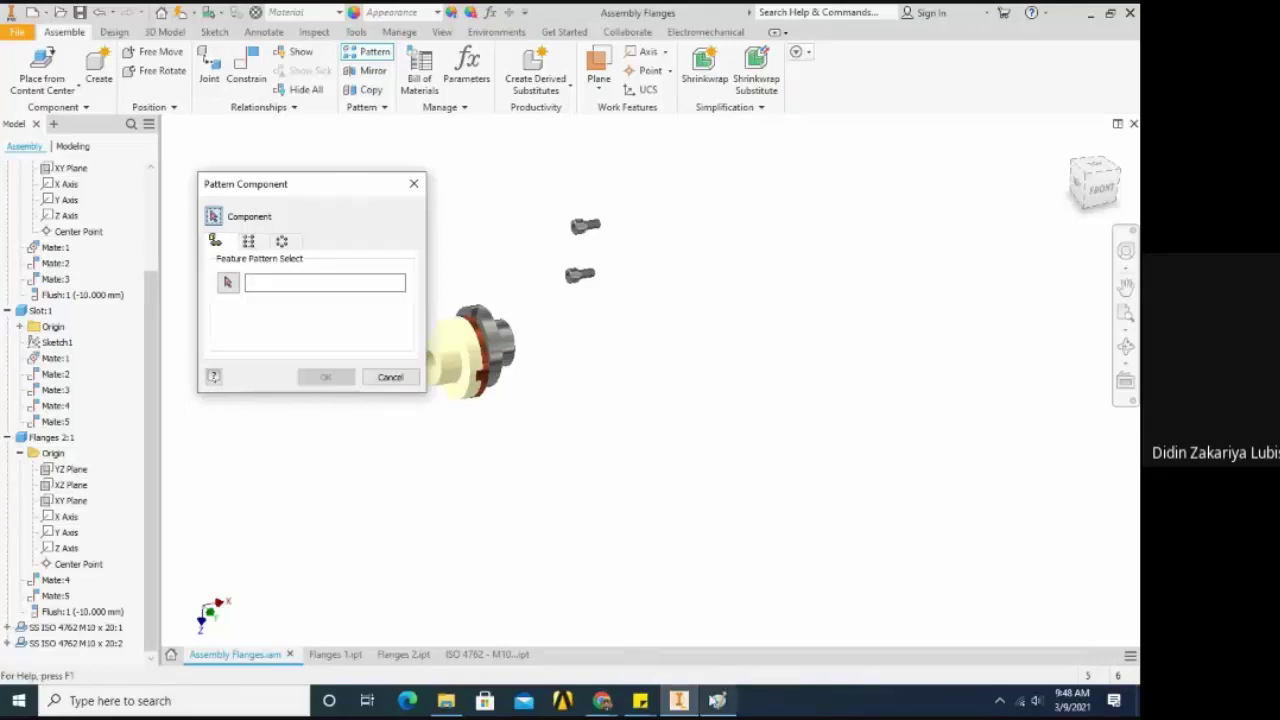
{"action": "left_click", "coordinate": [717, 700]}
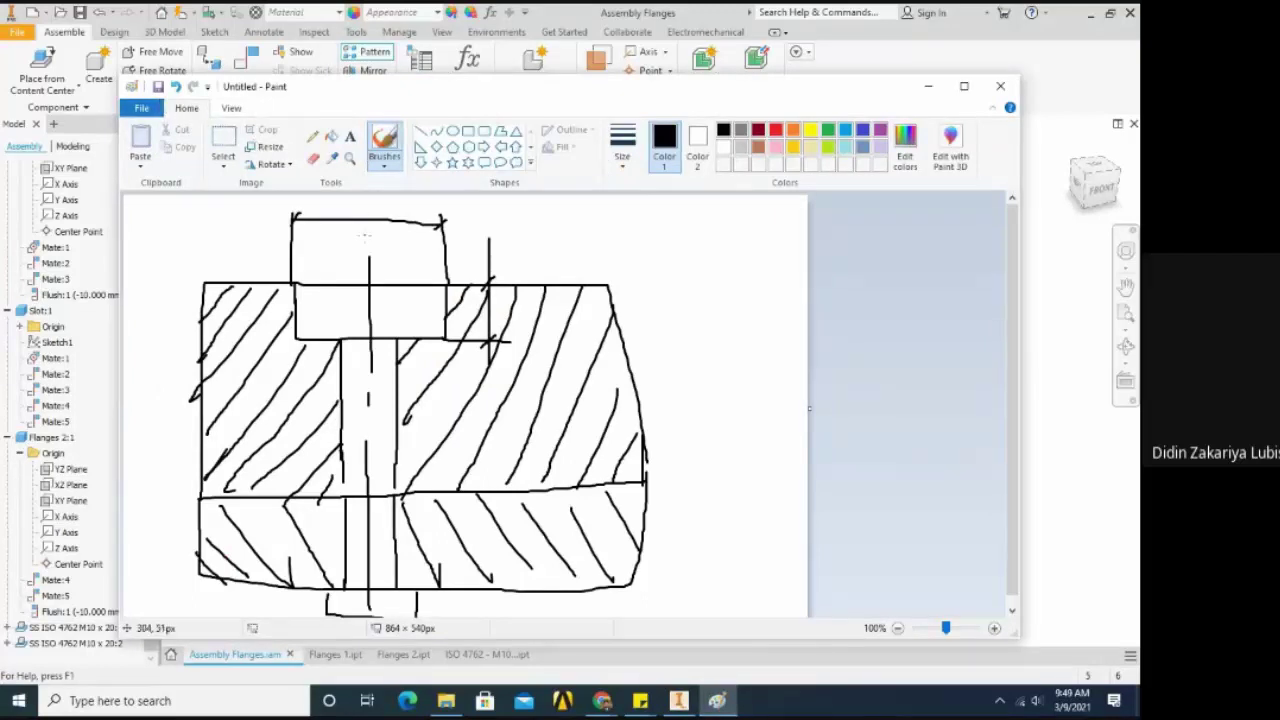
{"action": "key", "text": "ctrl+n"}
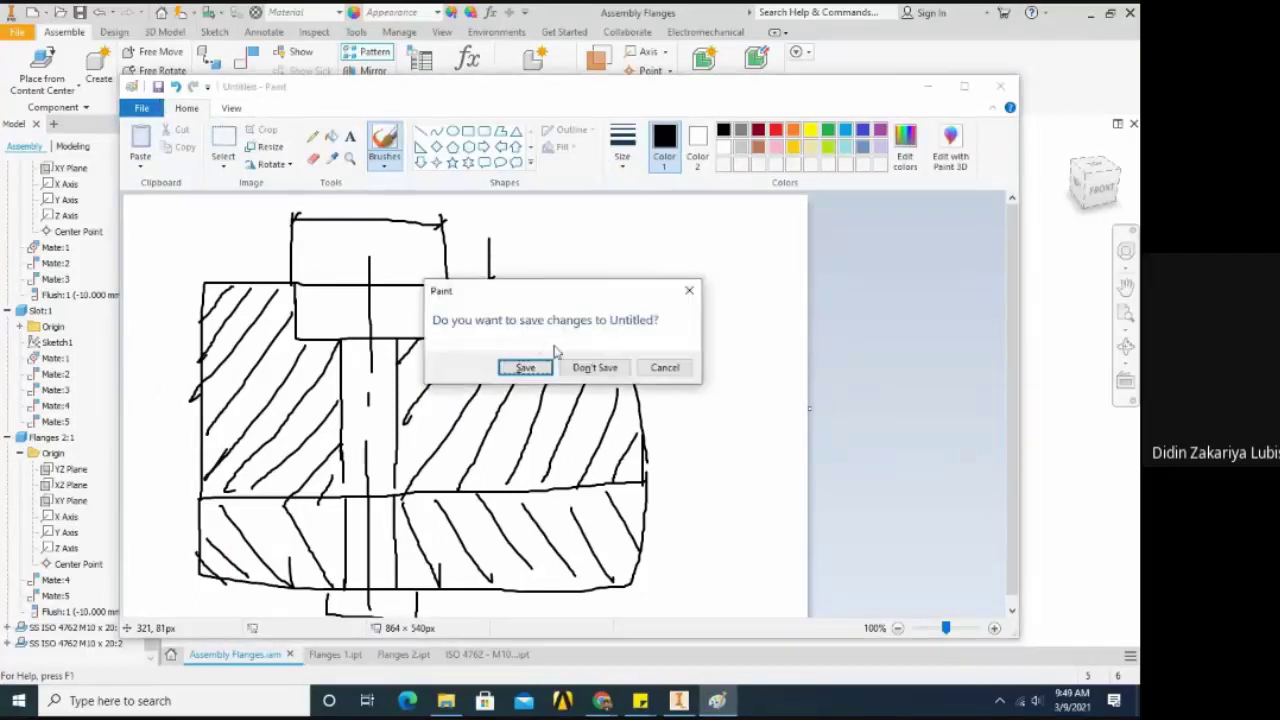
{"action": "left_click", "coordinate": [590, 366]}
Sketch a long rectangular plate with a row of six holes, and mark the first hole with an outer circle and an arrow
{"action": "mouse_move", "coordinate": [205, 305]}
{"action": "left_mouse_down"}
{"action": "mouse_move", "coordinate": [662, 315]}
{"action": "mouse_move", "coordinate": [676, 446]}
{"action": "left_mouse_up"}
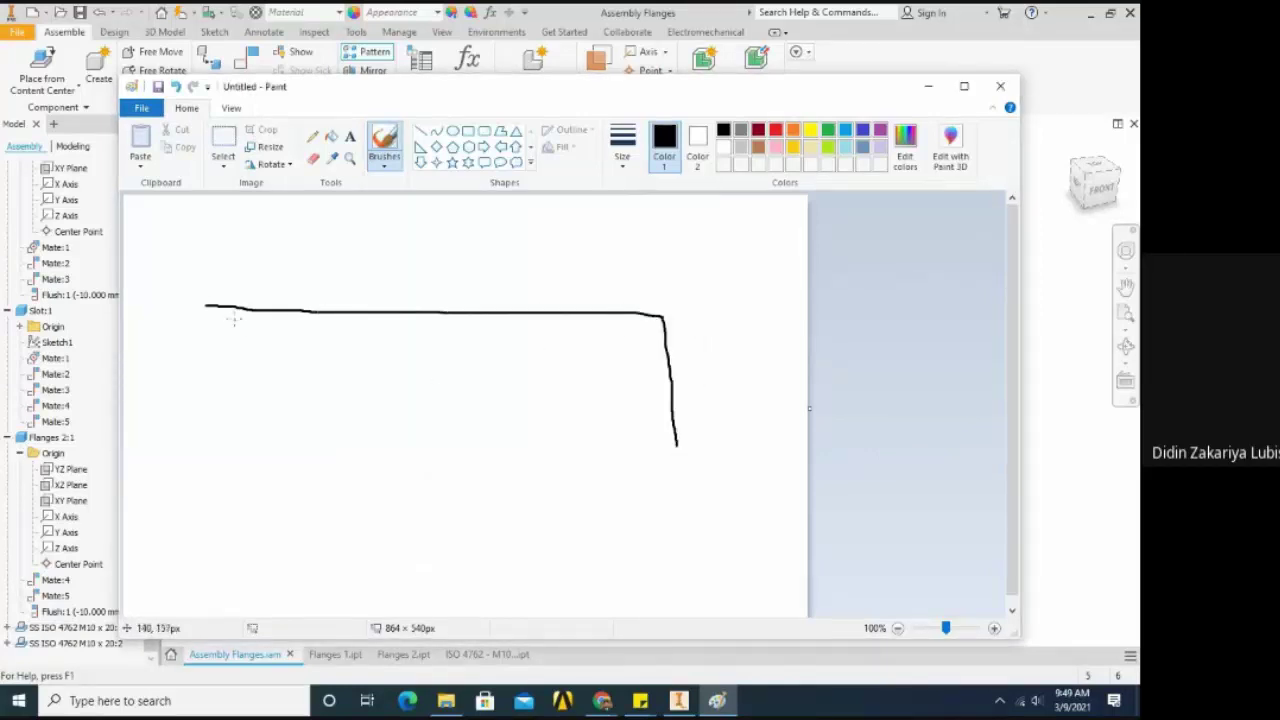
{"action": "mouse_move", "coordinate": [208, 306]}
{"action": "left_mouse_down"}
{"action": "mouse_move", "coordinate": [216, 432]}
{"action": "mouse_move", "coordinate": [686, 431]}
{"action": "left_mouse_up"}
{"action": "mouse_move", "coordinate": [258, 348]}
{"action": "left_mouse_down"}
{"action": "mouse_move", "coordinate": [265, 377]}
{"action": "mouse_move", "coordinate": [259, 349]}
{"action": "left_mouse_up"}
{"action": "mouse_move", "coordinate": [338, 349]}
{"action": "left_mouse_down"}
{"action": "mouse_move", "coordinate": [344, 376]}
{"action": "mouse_move", "coordinate": [334, 348]}
{"action": "mouse_move", "coordinate": [380, 368]}
{"action": "mouse_move", "coordinate": [402, 353]}
{"action": "mouse_move", "coordinate": [461, 354]}
{"action": "mouse_move", "coordinate": [518, 383]}
{"action": "mouse_move", "coordinate": [515, 356]}
{"action": "mouse_move", "coordinate": [582, 381]}
{"action": "mouse_move", "coordinate": [591, 359]}
{"action": "mouse_move", "coordinate": [550, 359]}
{"action": "left_mouse_up"}
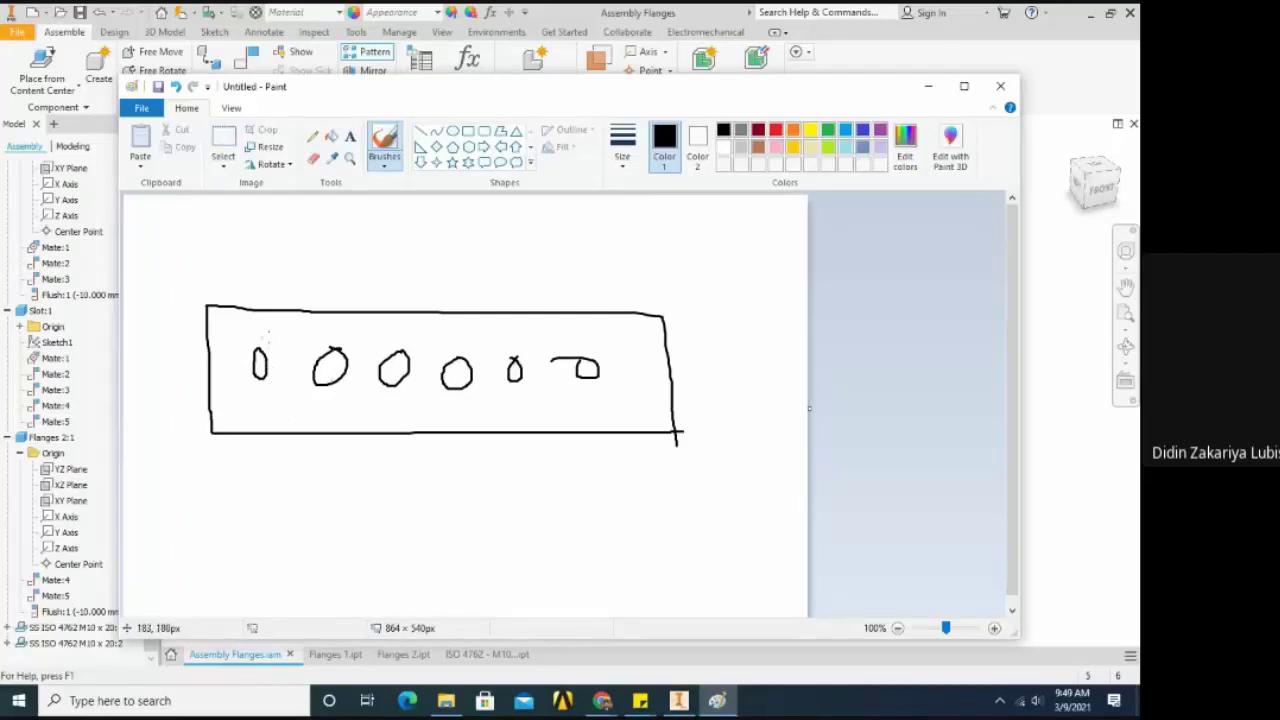
{"action": "mouse_move", "coordinate": [268, 336]}
{"action": "left_mouse_down"}
{"action": "mouse_move", "coordinate": [252, 336]}
{"action": "mouse_move", "coordinate": [234, 366]}
{"action": "mouse_move", "coordinate": [258, 388]}
{"action": "mouse_move", "coordinate": [276, 374]}
{"action": "mouse_move", "coordinate": [258, 335]}
{"action": "mouse_move", "coordinate": [310, 262]}
{"action": "left_mouse_up"}
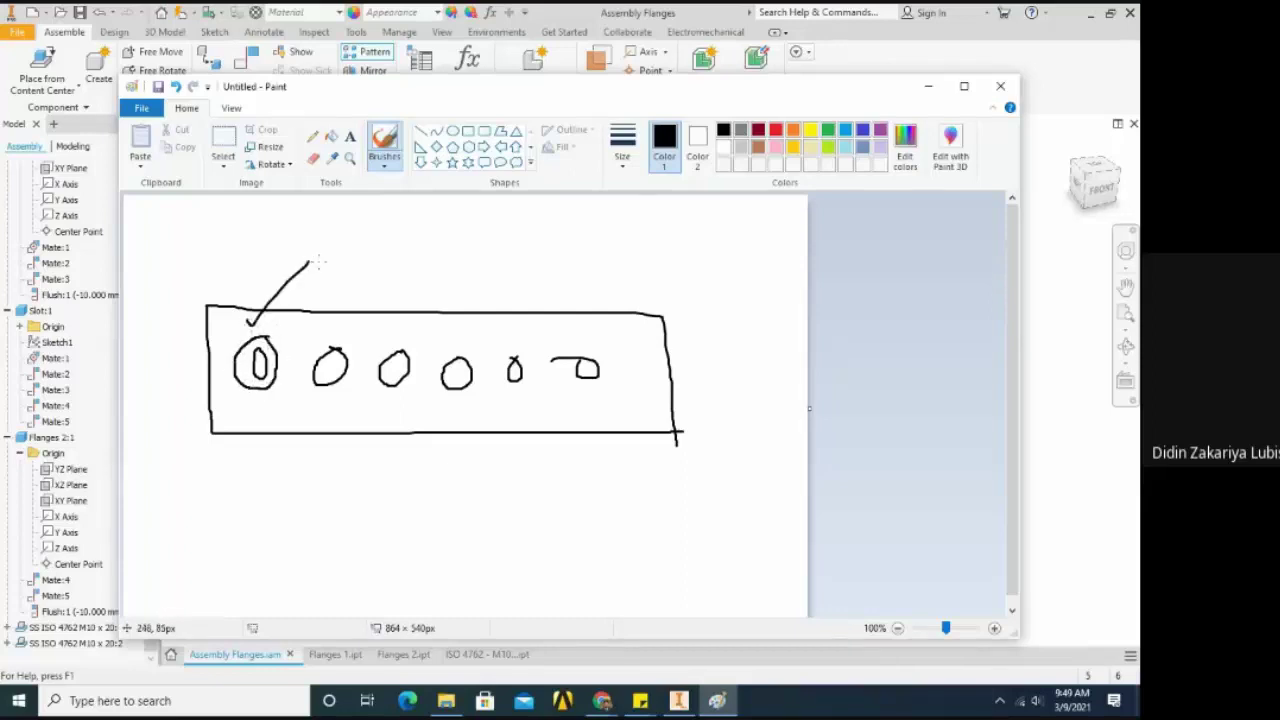
{"action": "left_click_drag", "start_coordinate": [229, 246], "coordinate": [232, 264]}
Switch back to Inventor, review the rectangular and circular options of Pattern Component, and leave the command without creating a pattern
{"action": "left_click", "coordinate": [678, 700]}
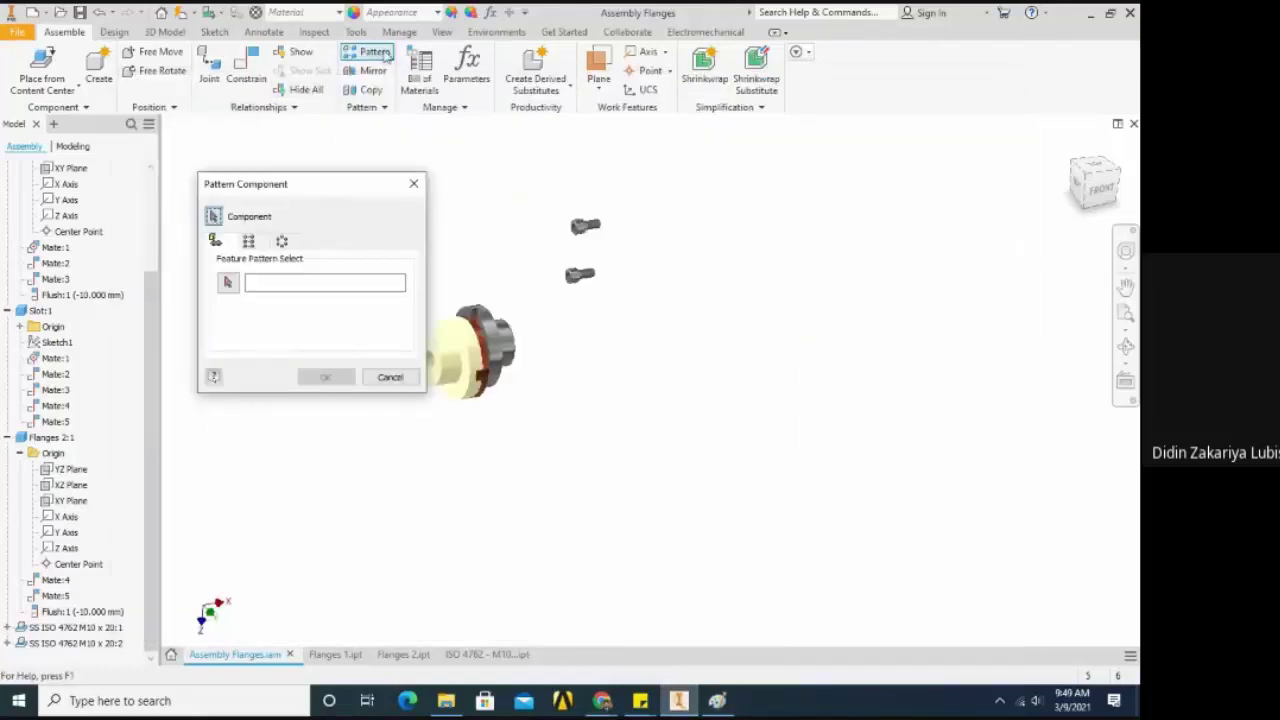
{"action": "left_click", "coordinate": [283, 243]}
{"action": "left_click", "coordinate": [249, 242]}
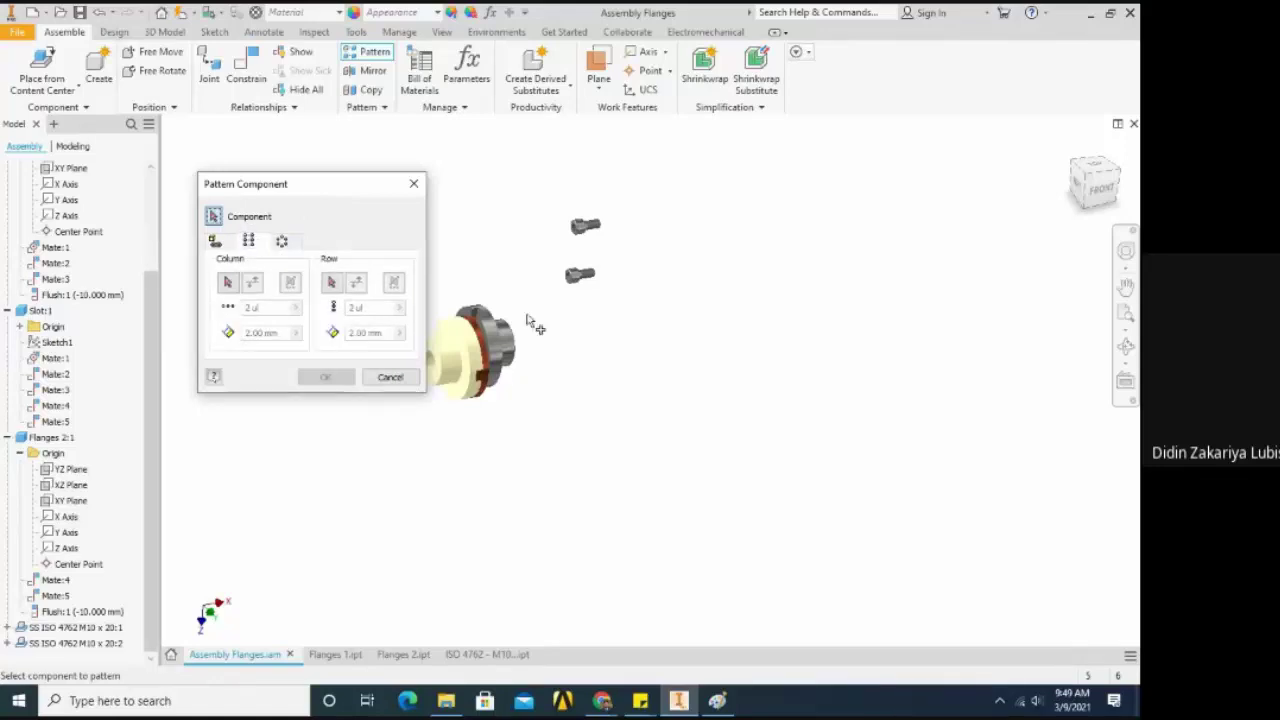
{"action": "left_click", "coordinate": [282, 241]}
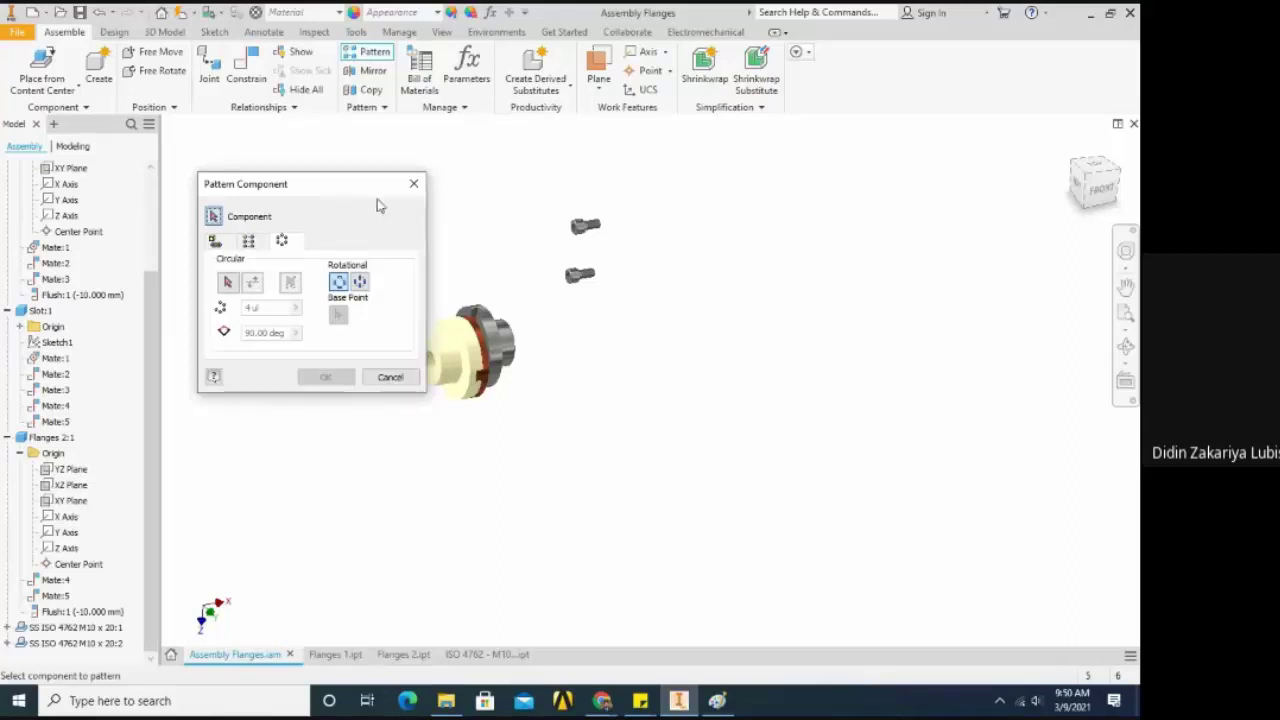
{"action": "left_click", "coordinate": [413, 184]}
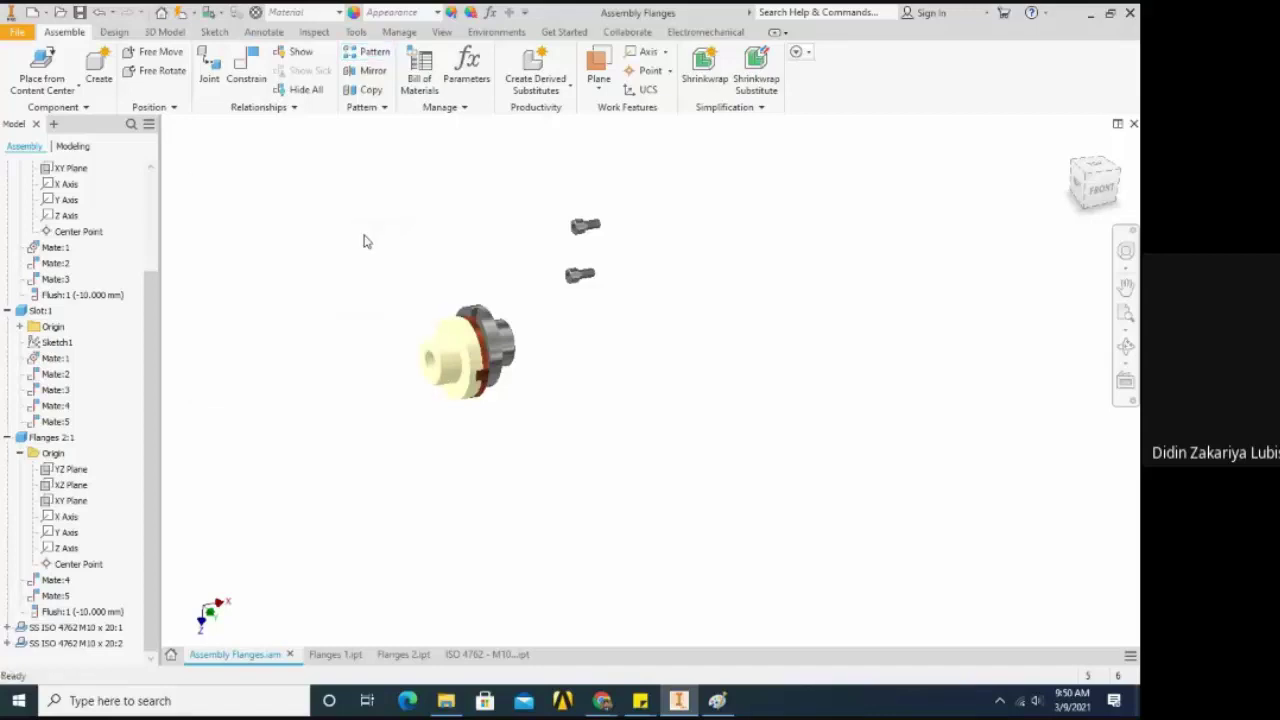
View the Mirror Components settings and the list of work plane types, and leave both without creating anything
{"action": "left_click", "coordinate": [370, 72]}
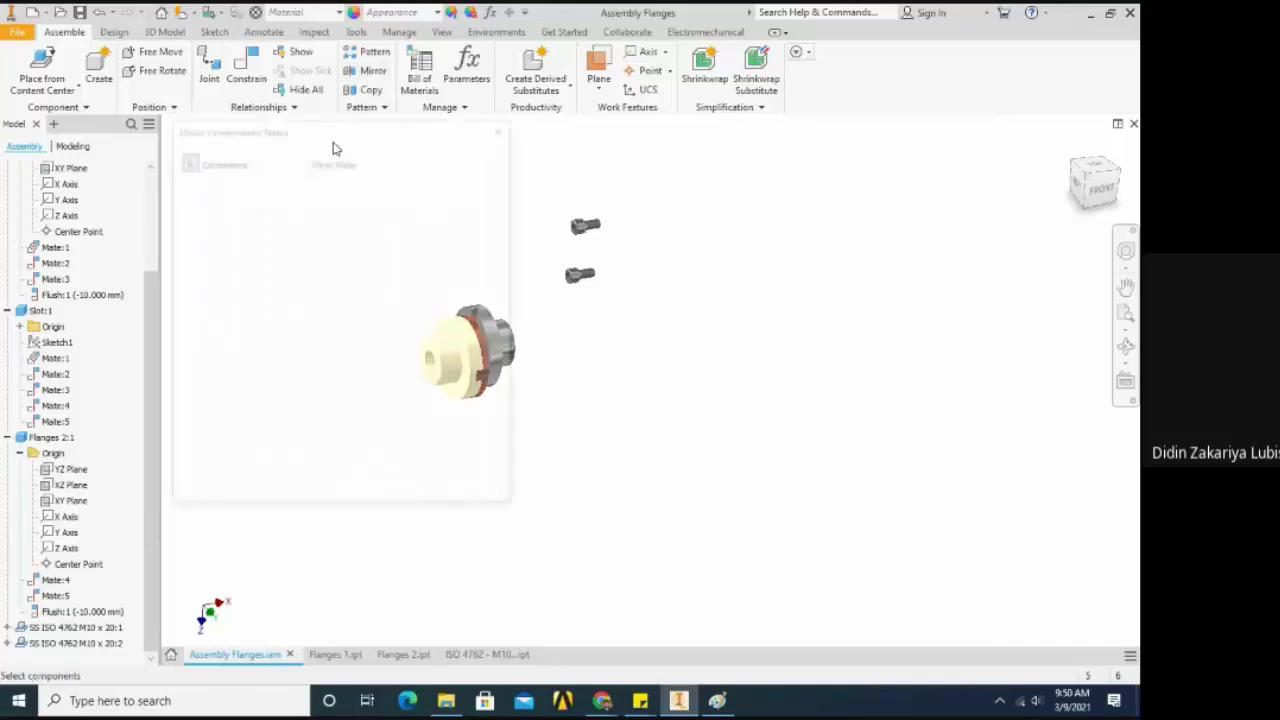
{"action": "left_click", "coordinate": [503, 124]}
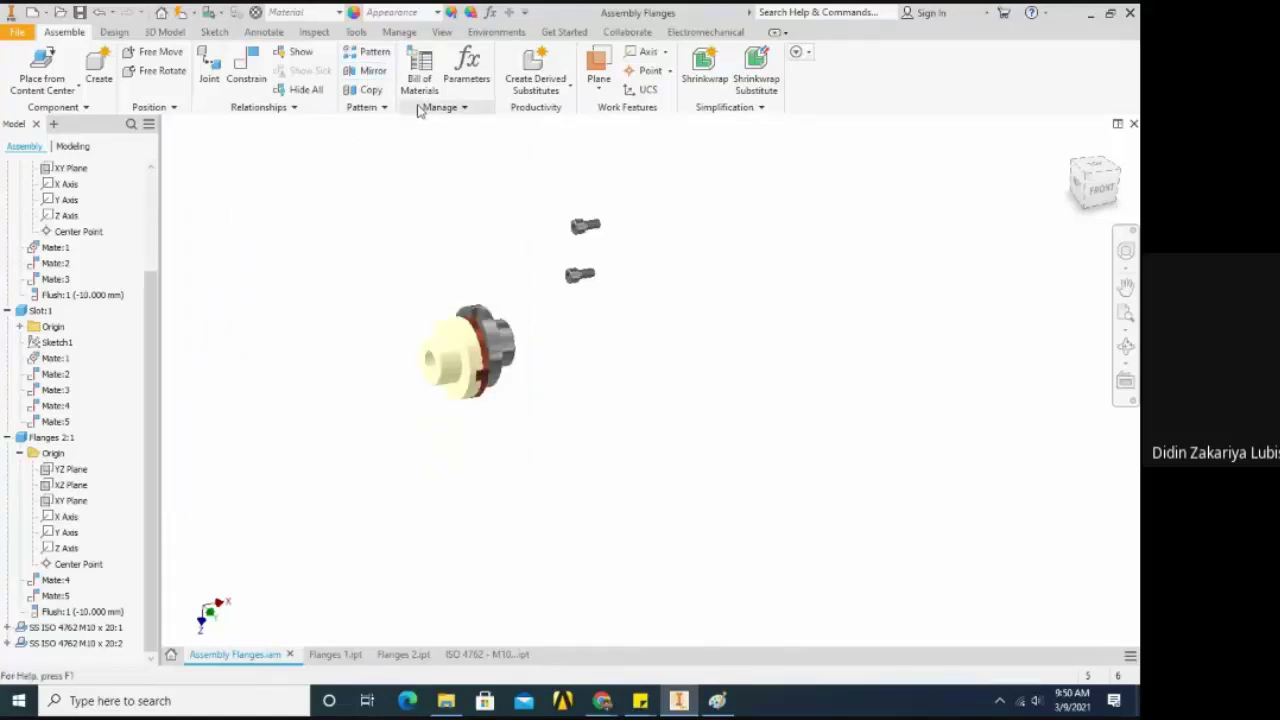
{"action": "left_click", "coordinate": [596, 90]}
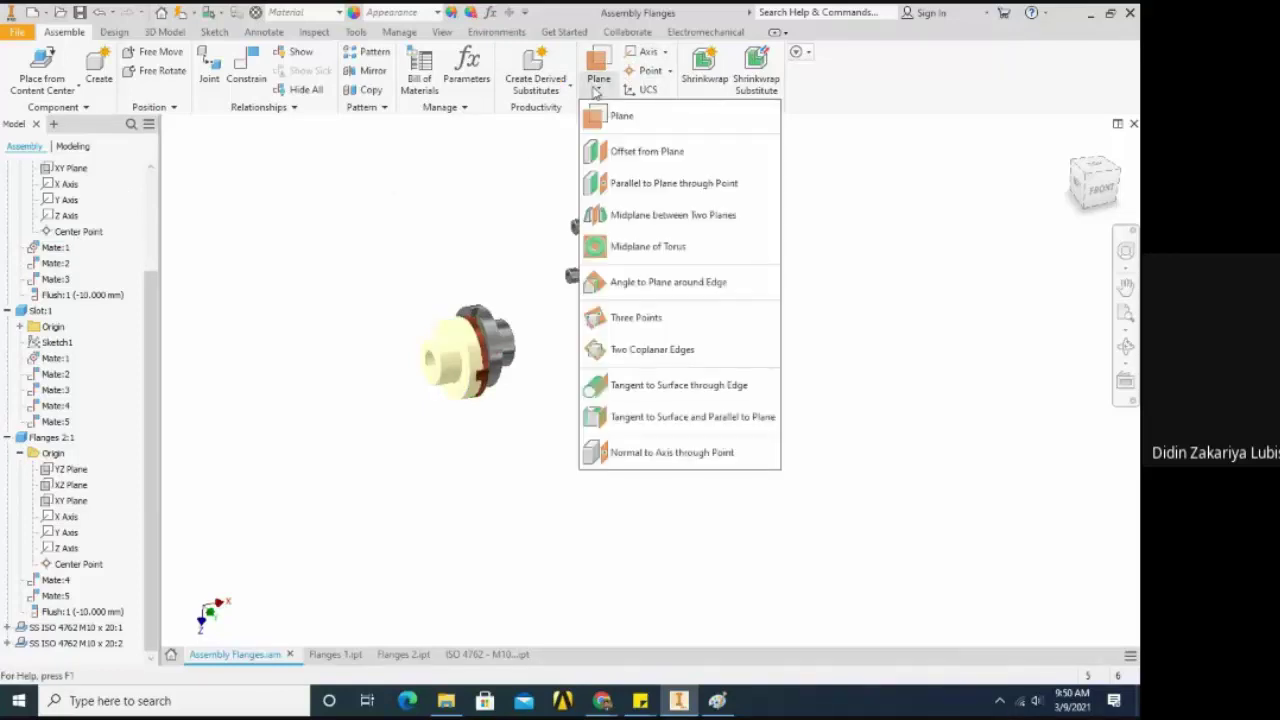
{"action": "left_click", "coordinate": [368, 174]}
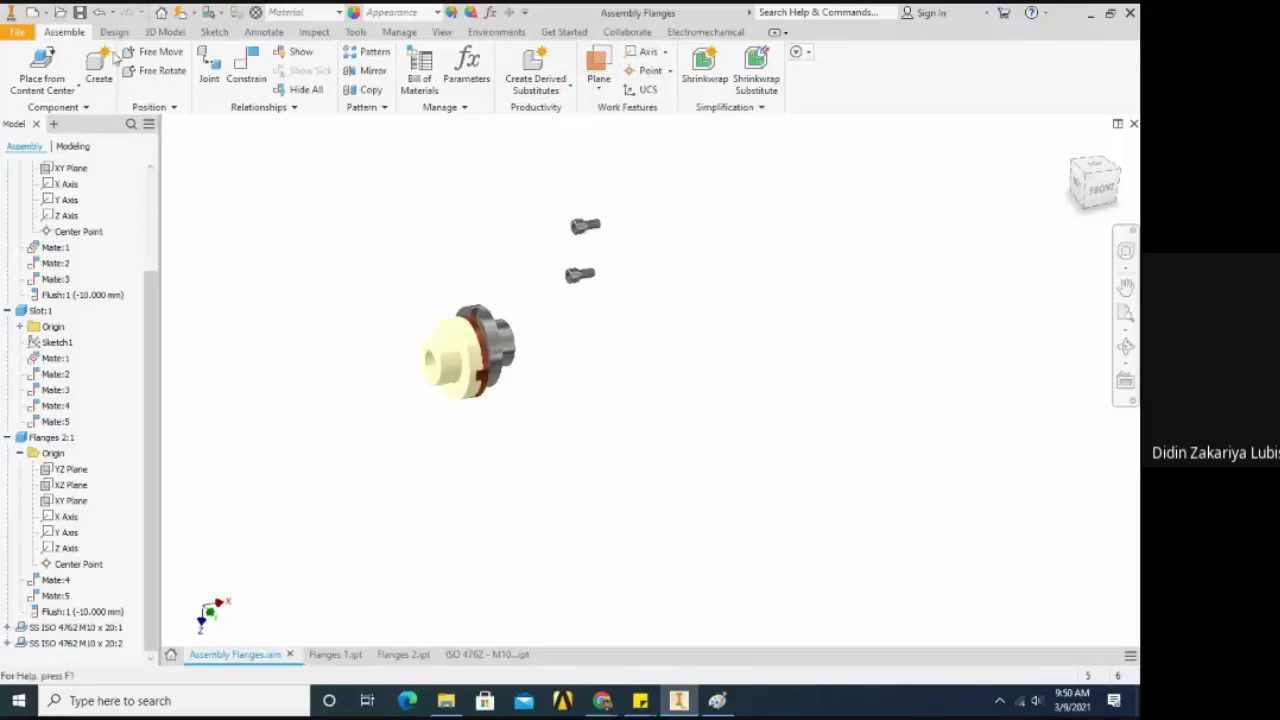